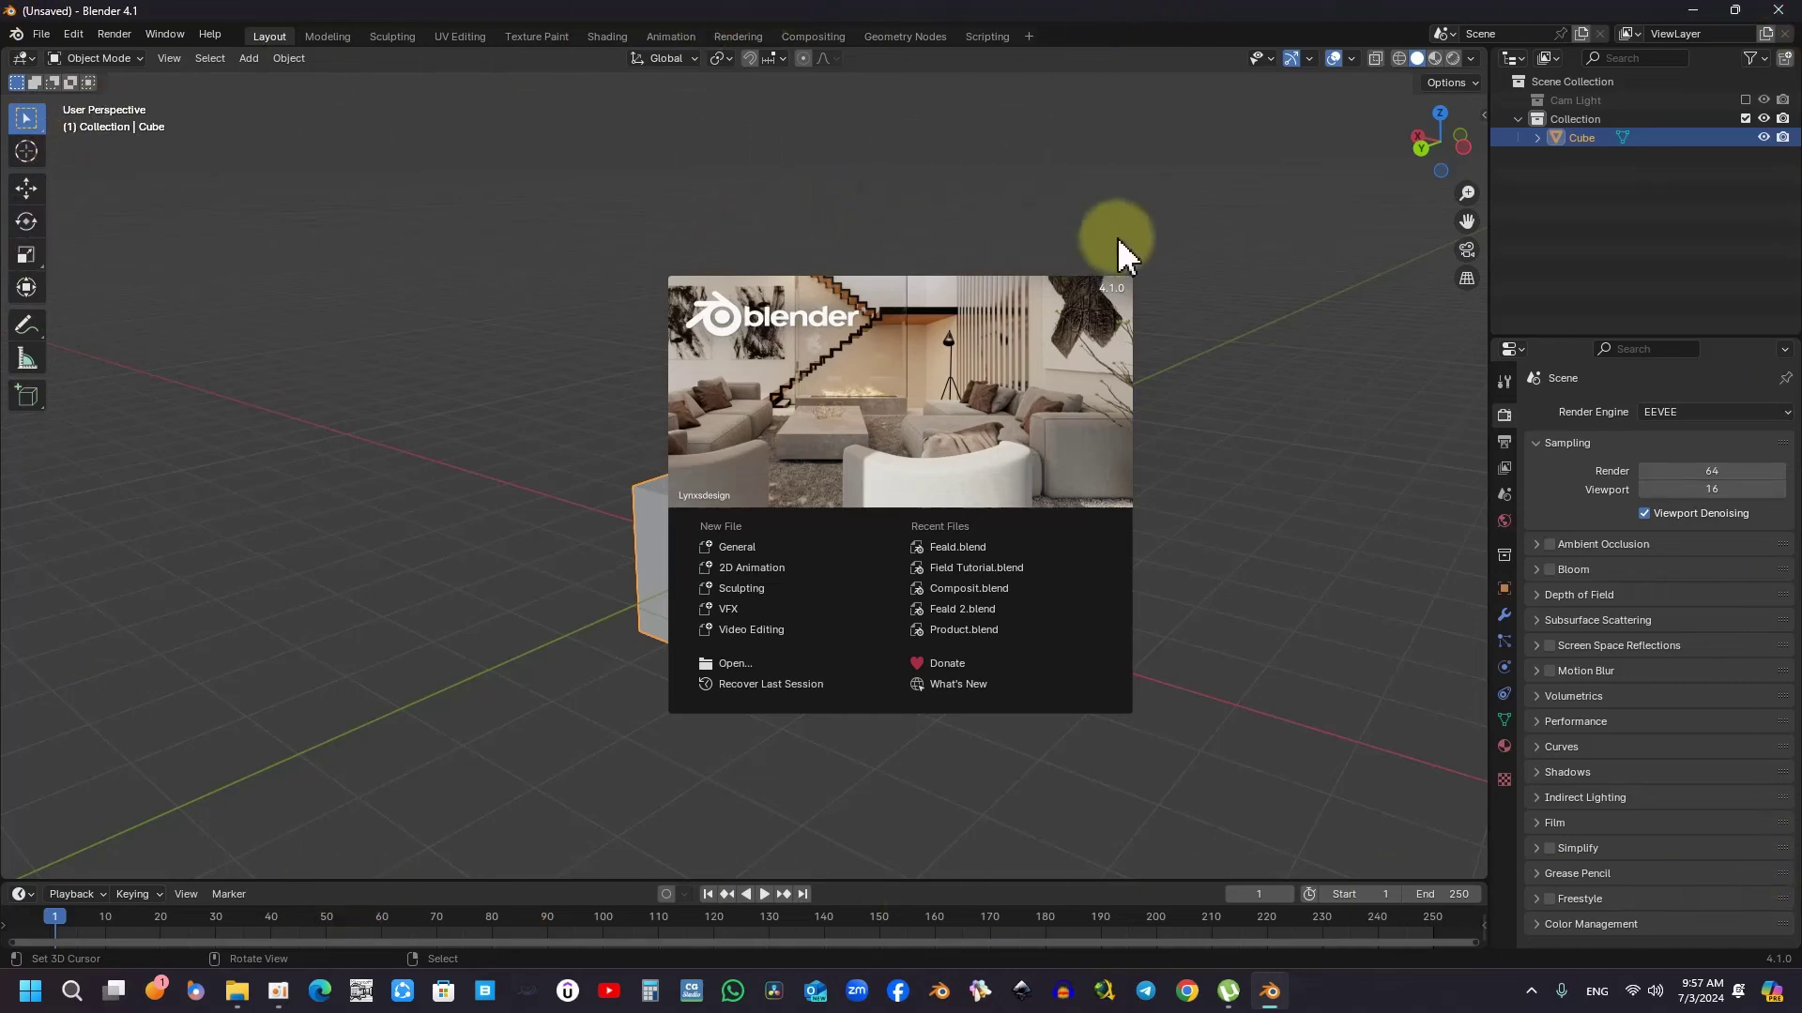
Close the Blender startup splash over the default cube scene.
left_click(1252, 194)
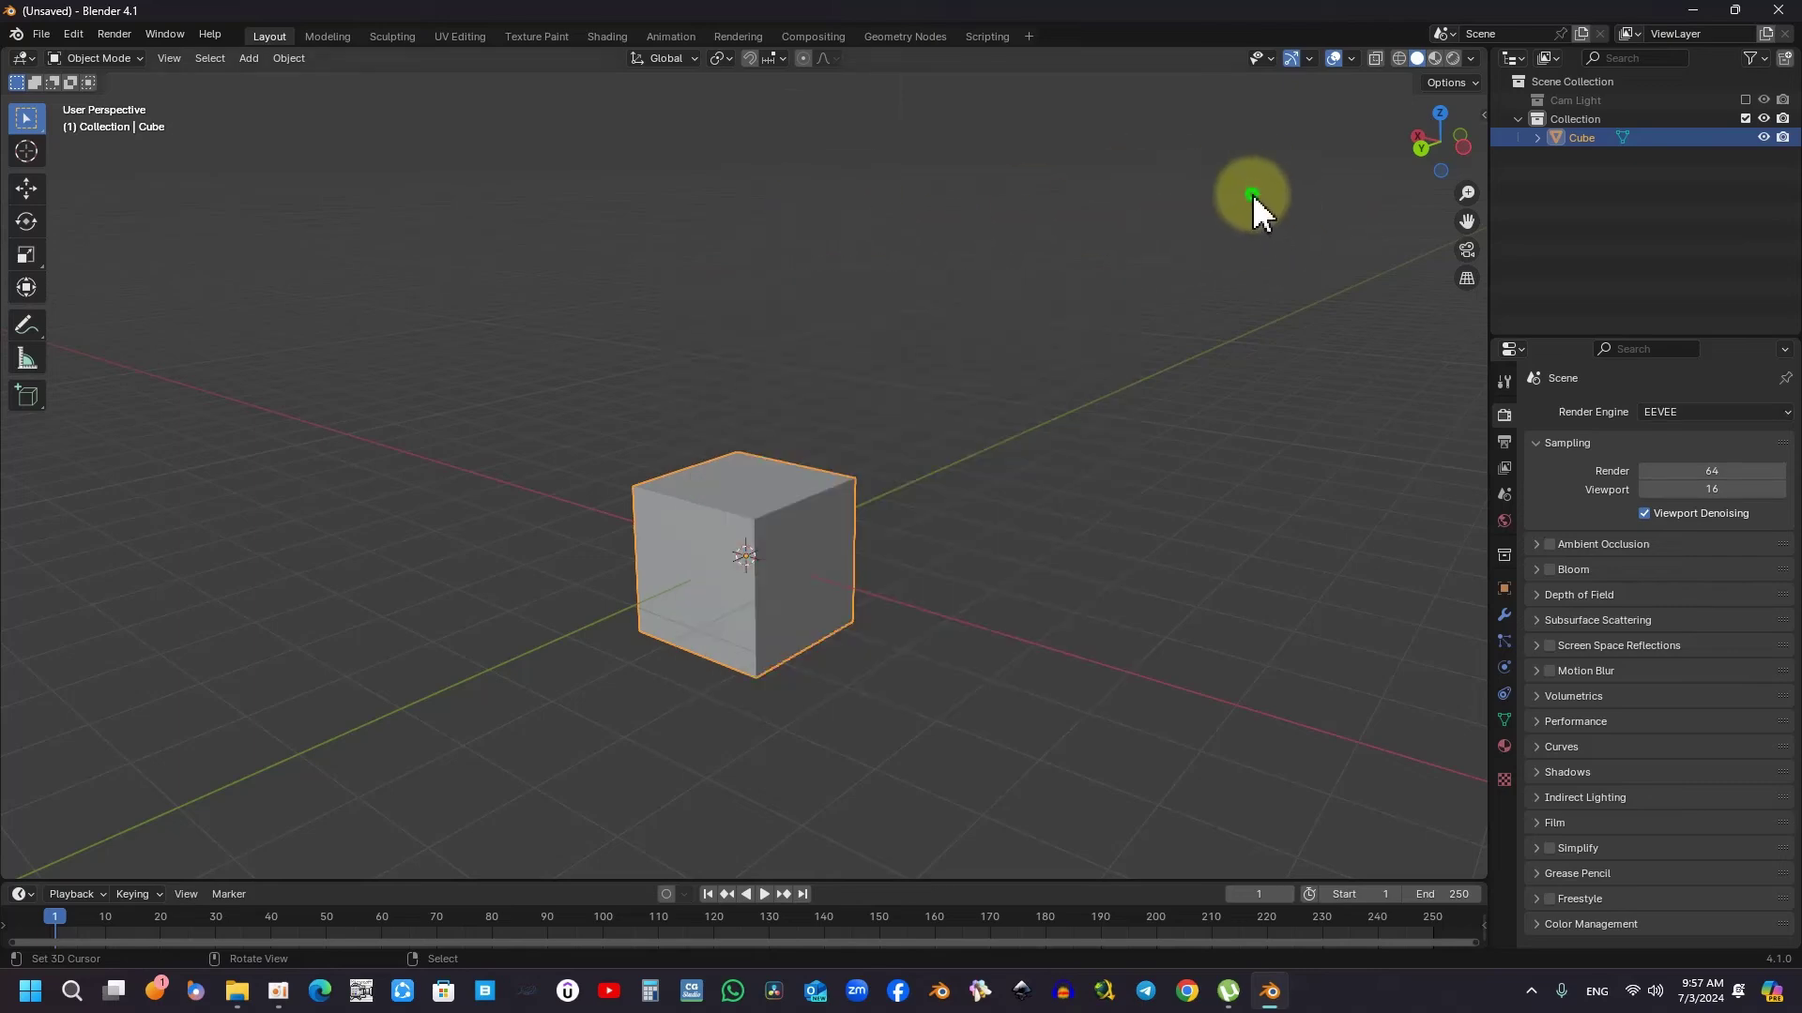
Enable compositing nodes, shift the Composite node right, and sketch two annotation strokes.
left_click(816, 36)
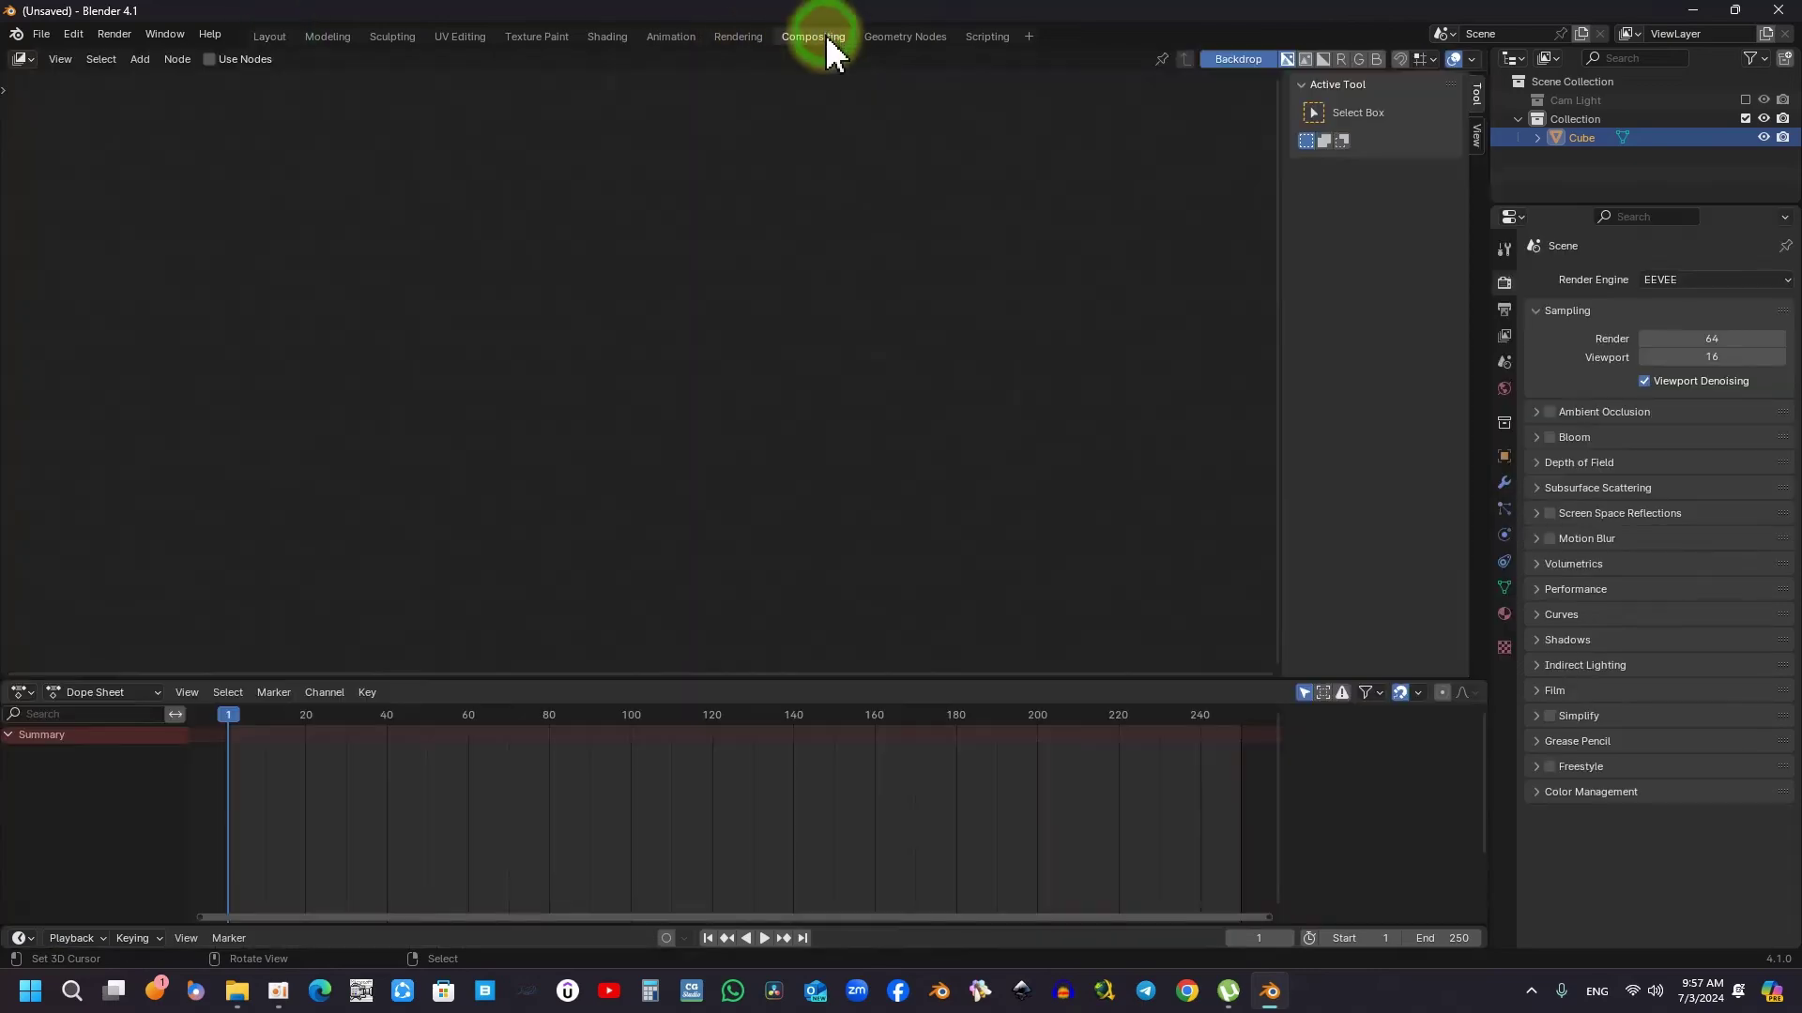
left_click(226, 63)
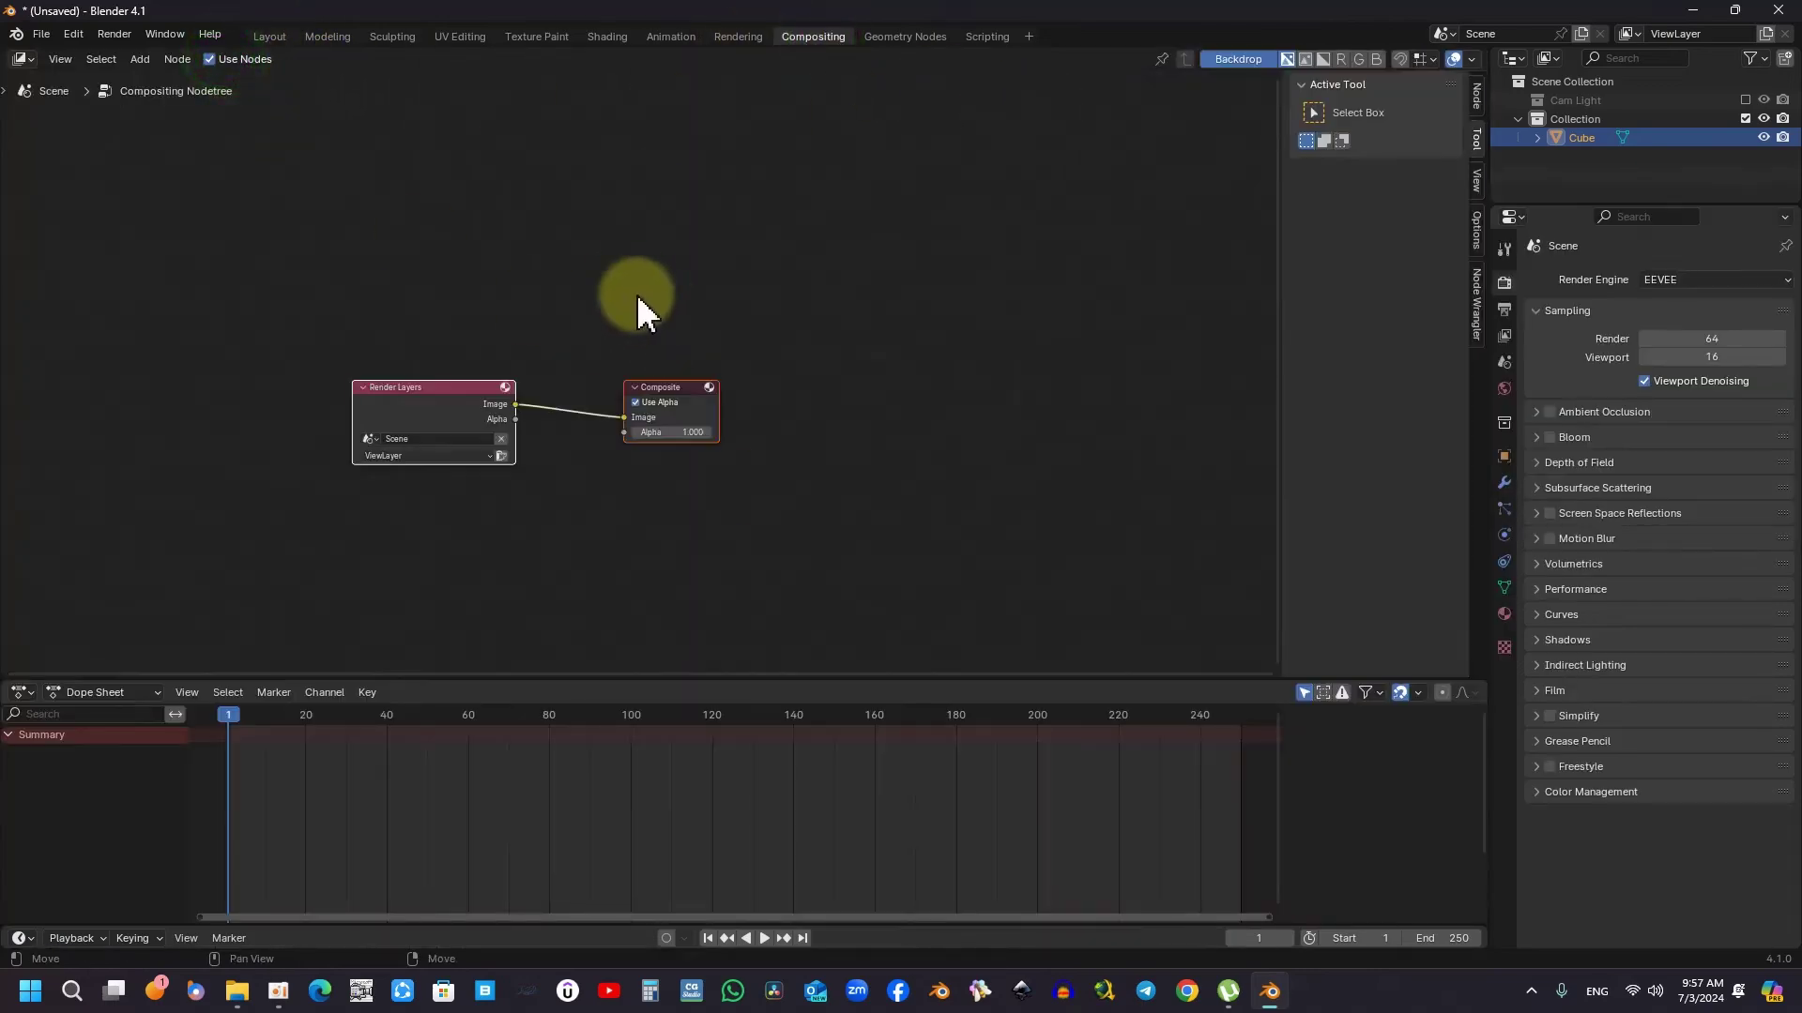
left_click_drag(670, 402, 1013, 401)
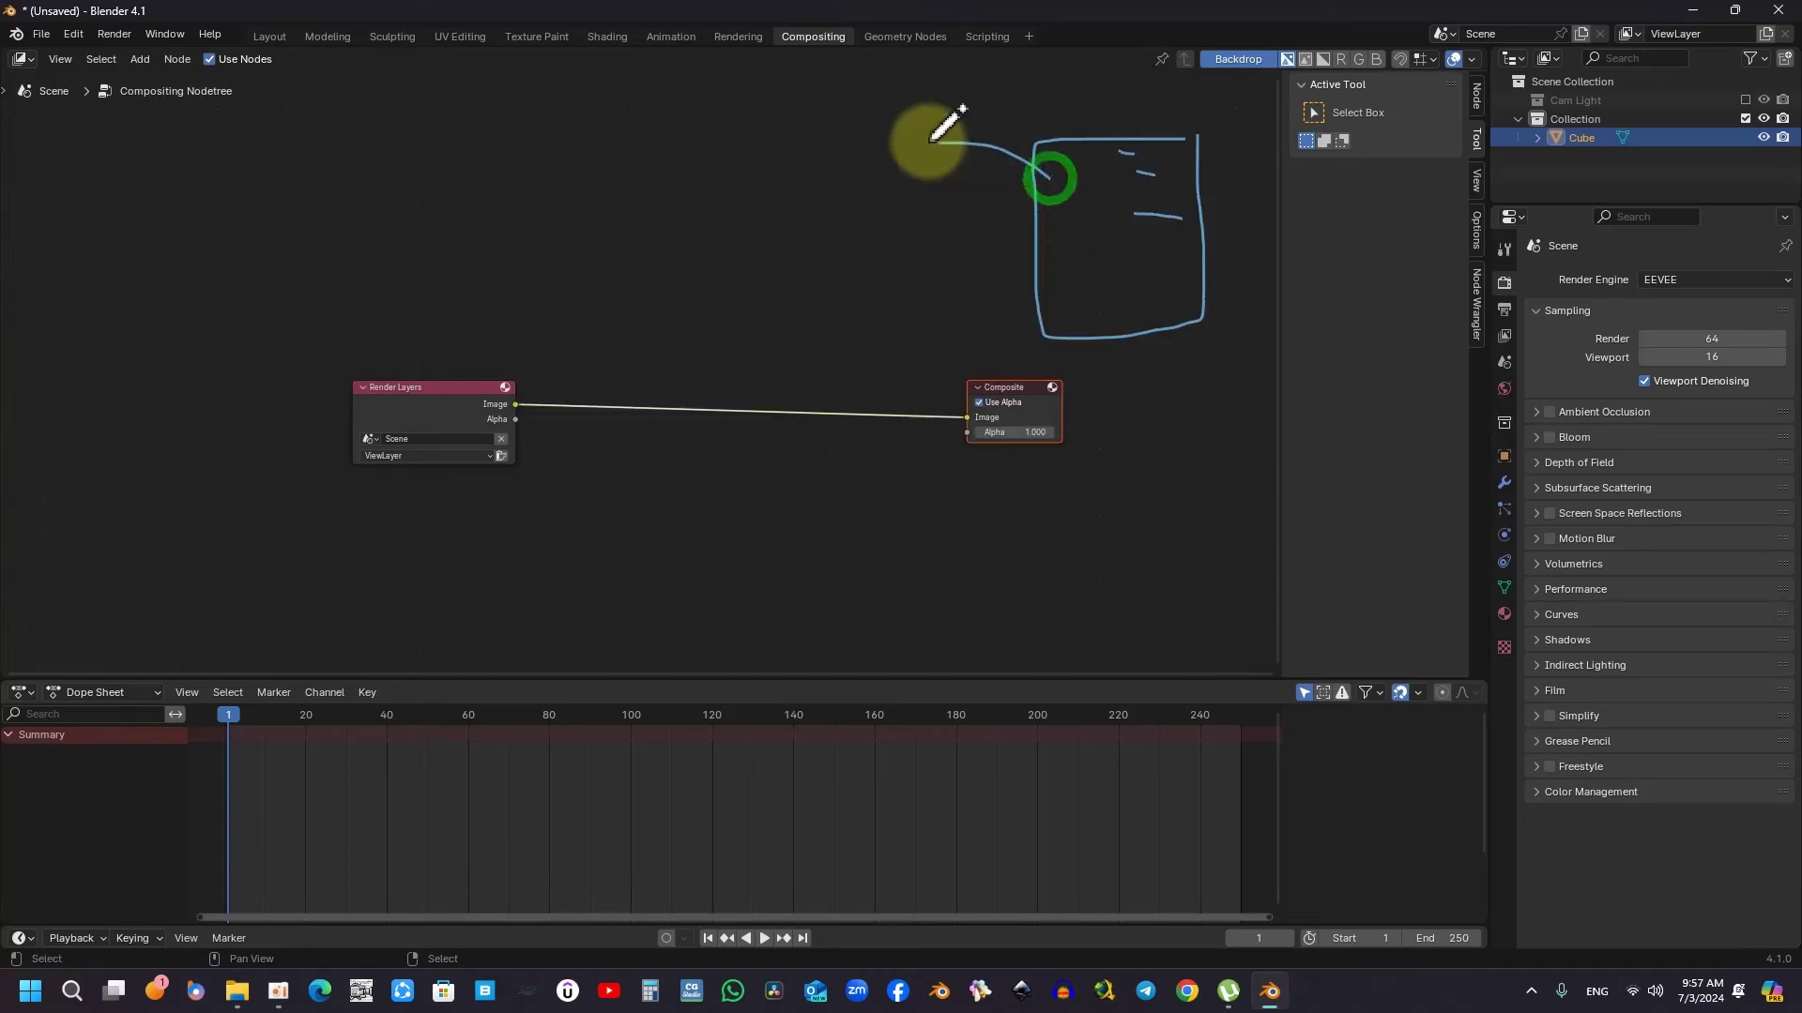
mouse_move(1055, 177)
left_mouse_down()
mouse_move(830, 147)
mouse_move(799, 165)
left_mouse_up()
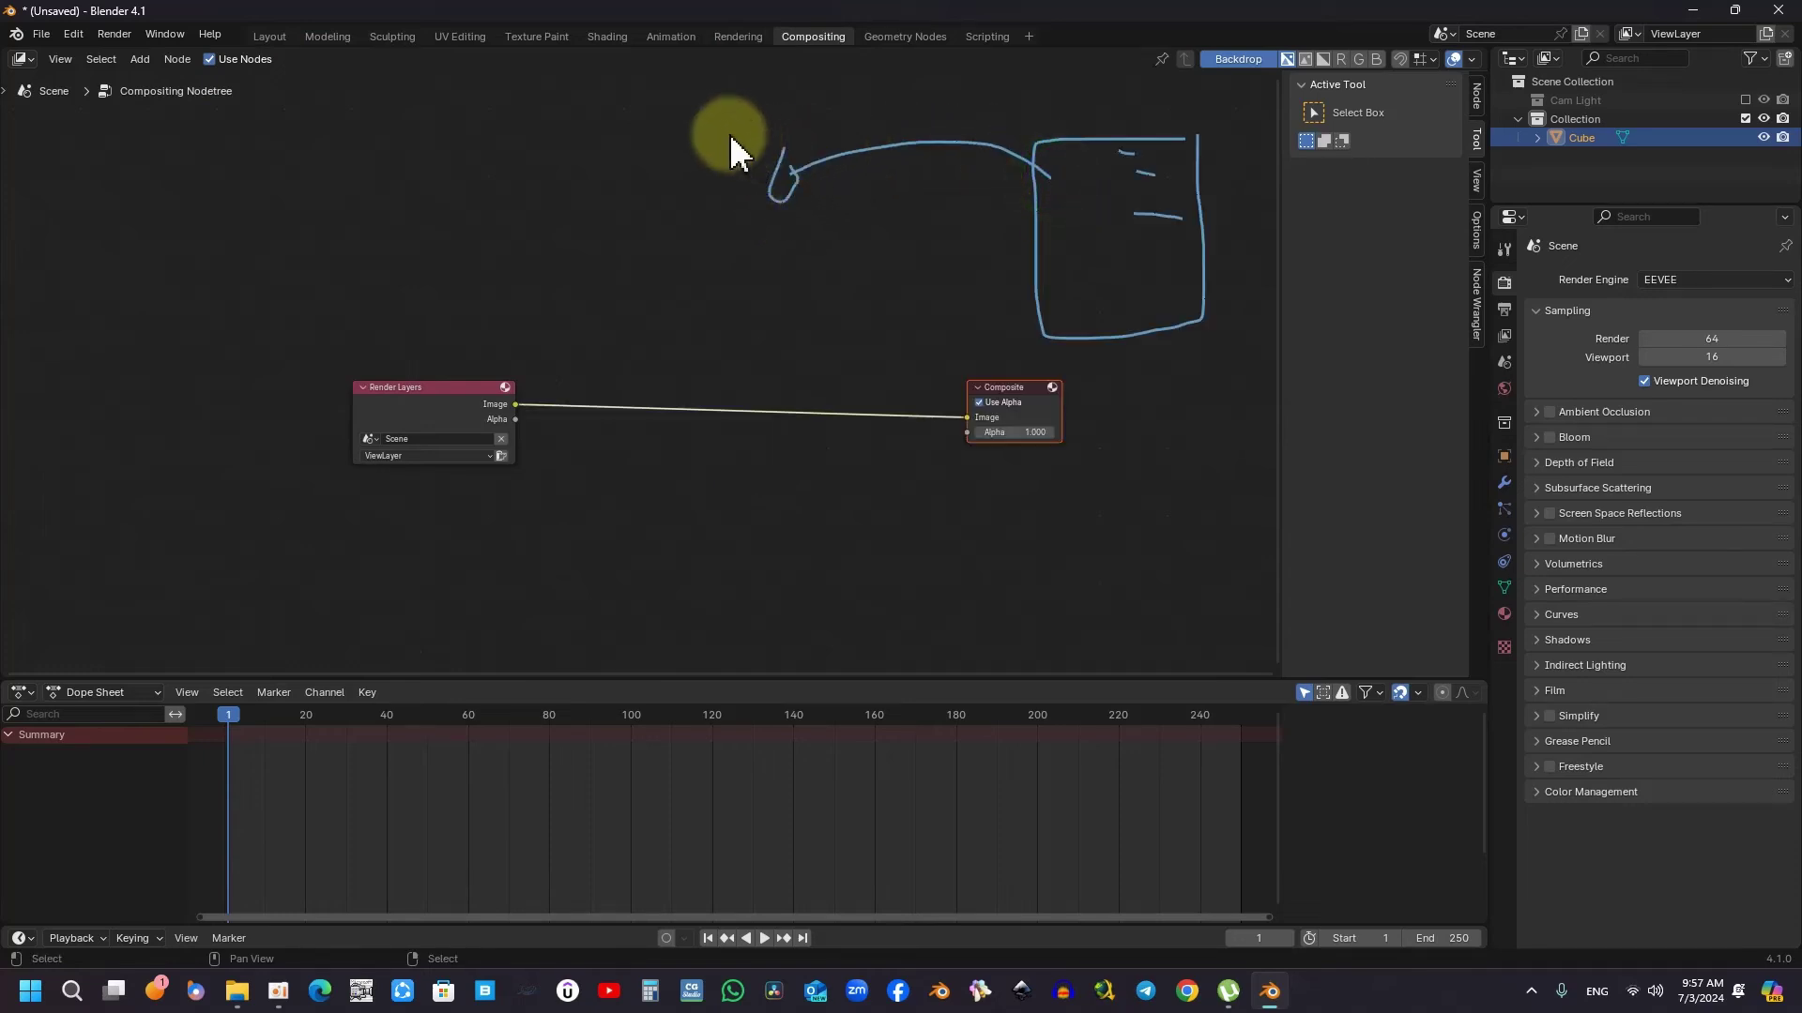
mouse_move(715, 124)
left_mouse_down()
mouse_move(514, 333)
mouse_move(734, 116)
left_mouse_up()
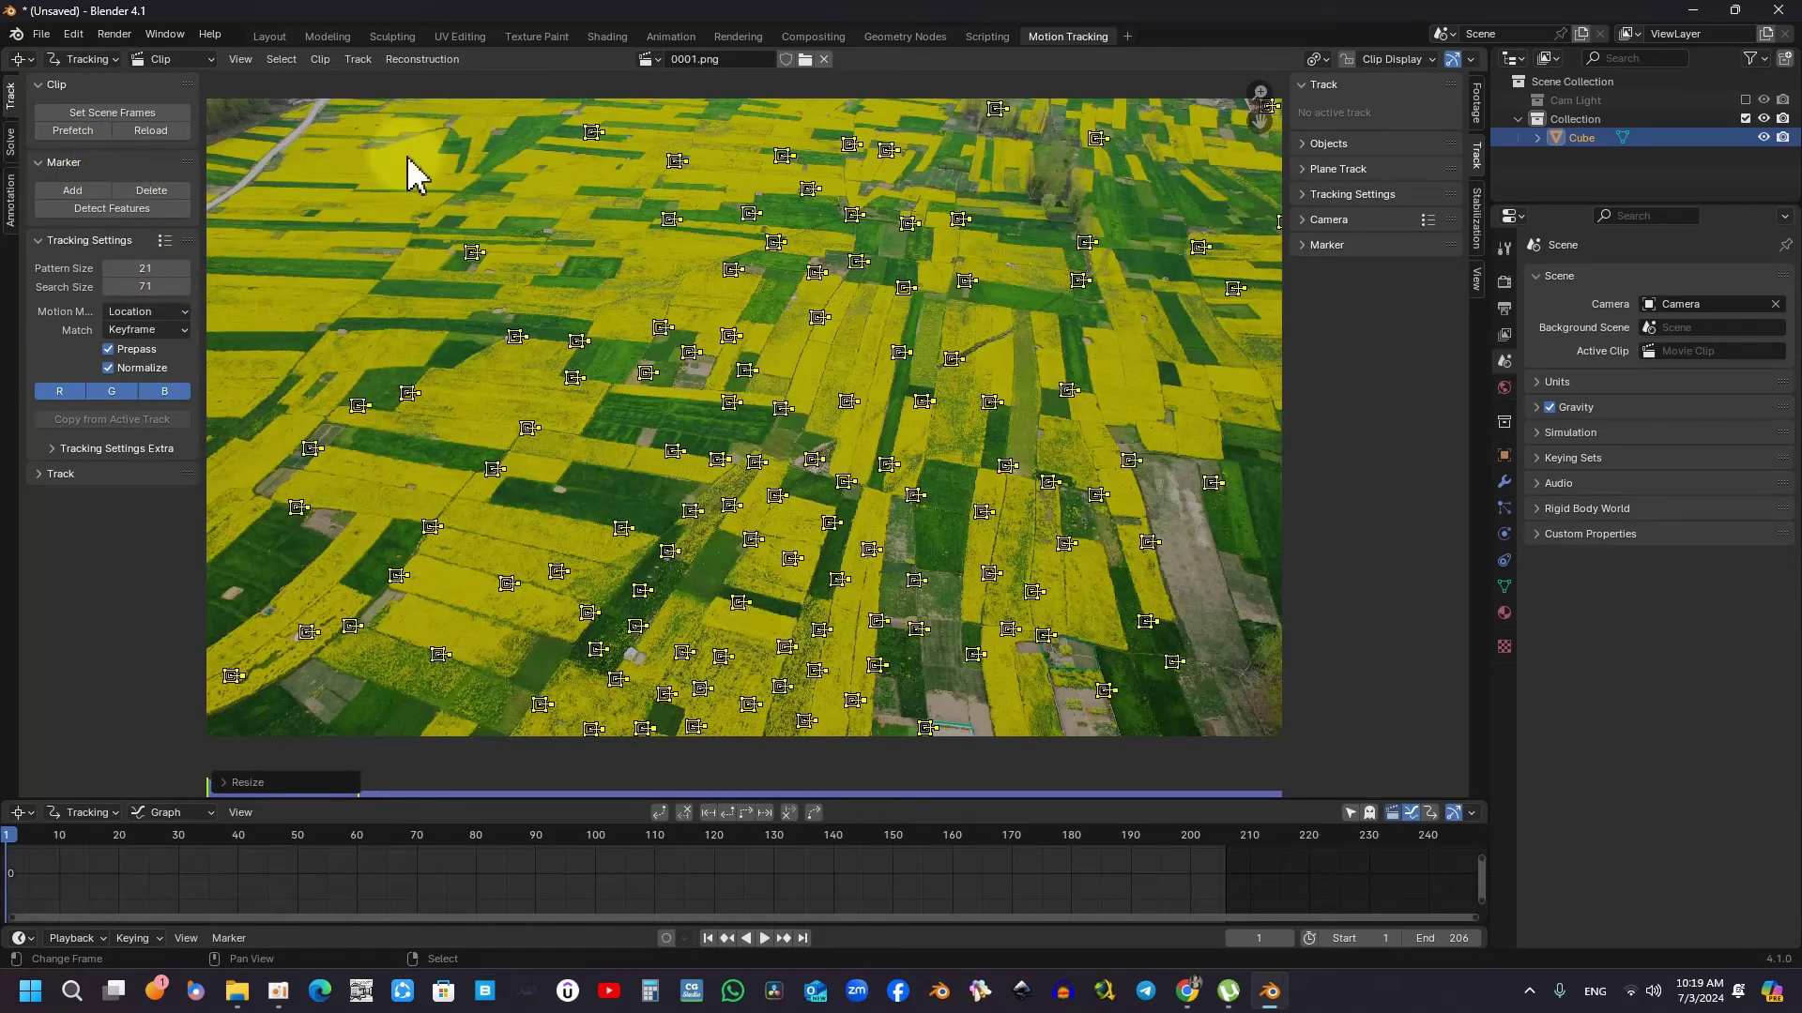
double_click(202, 17)
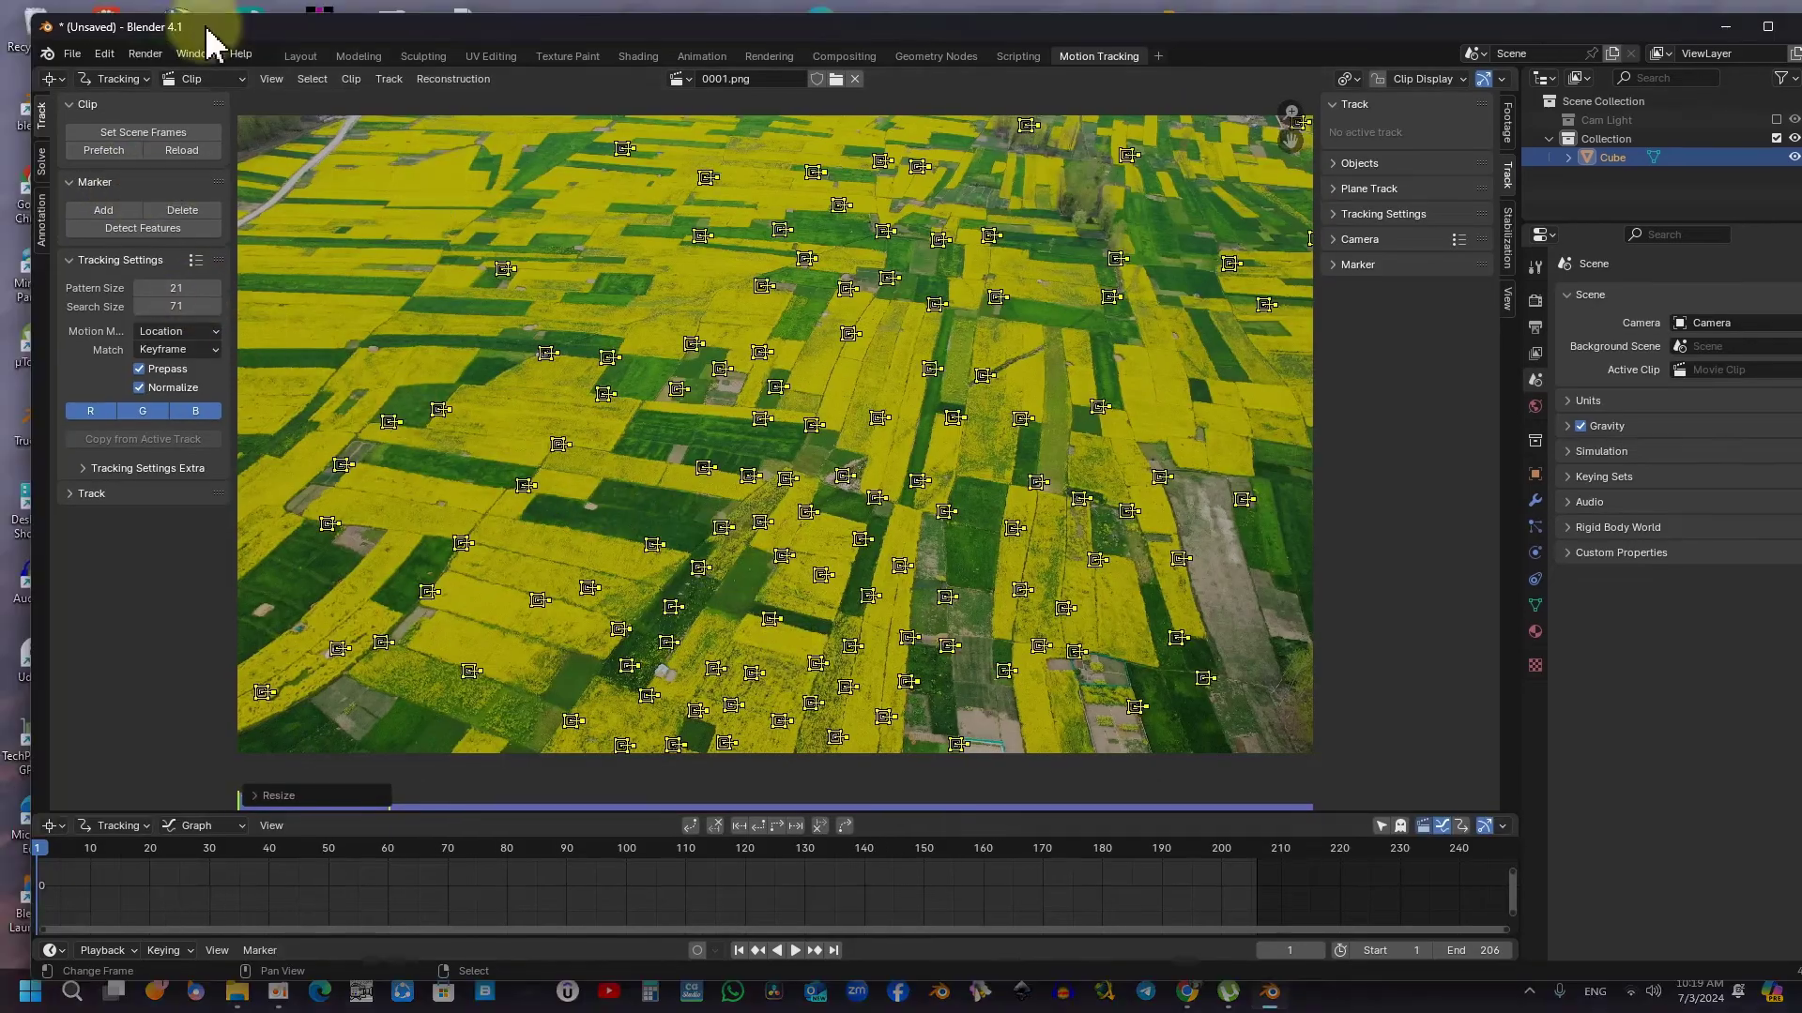
left_click(107, 57)
left_click(146, 290)
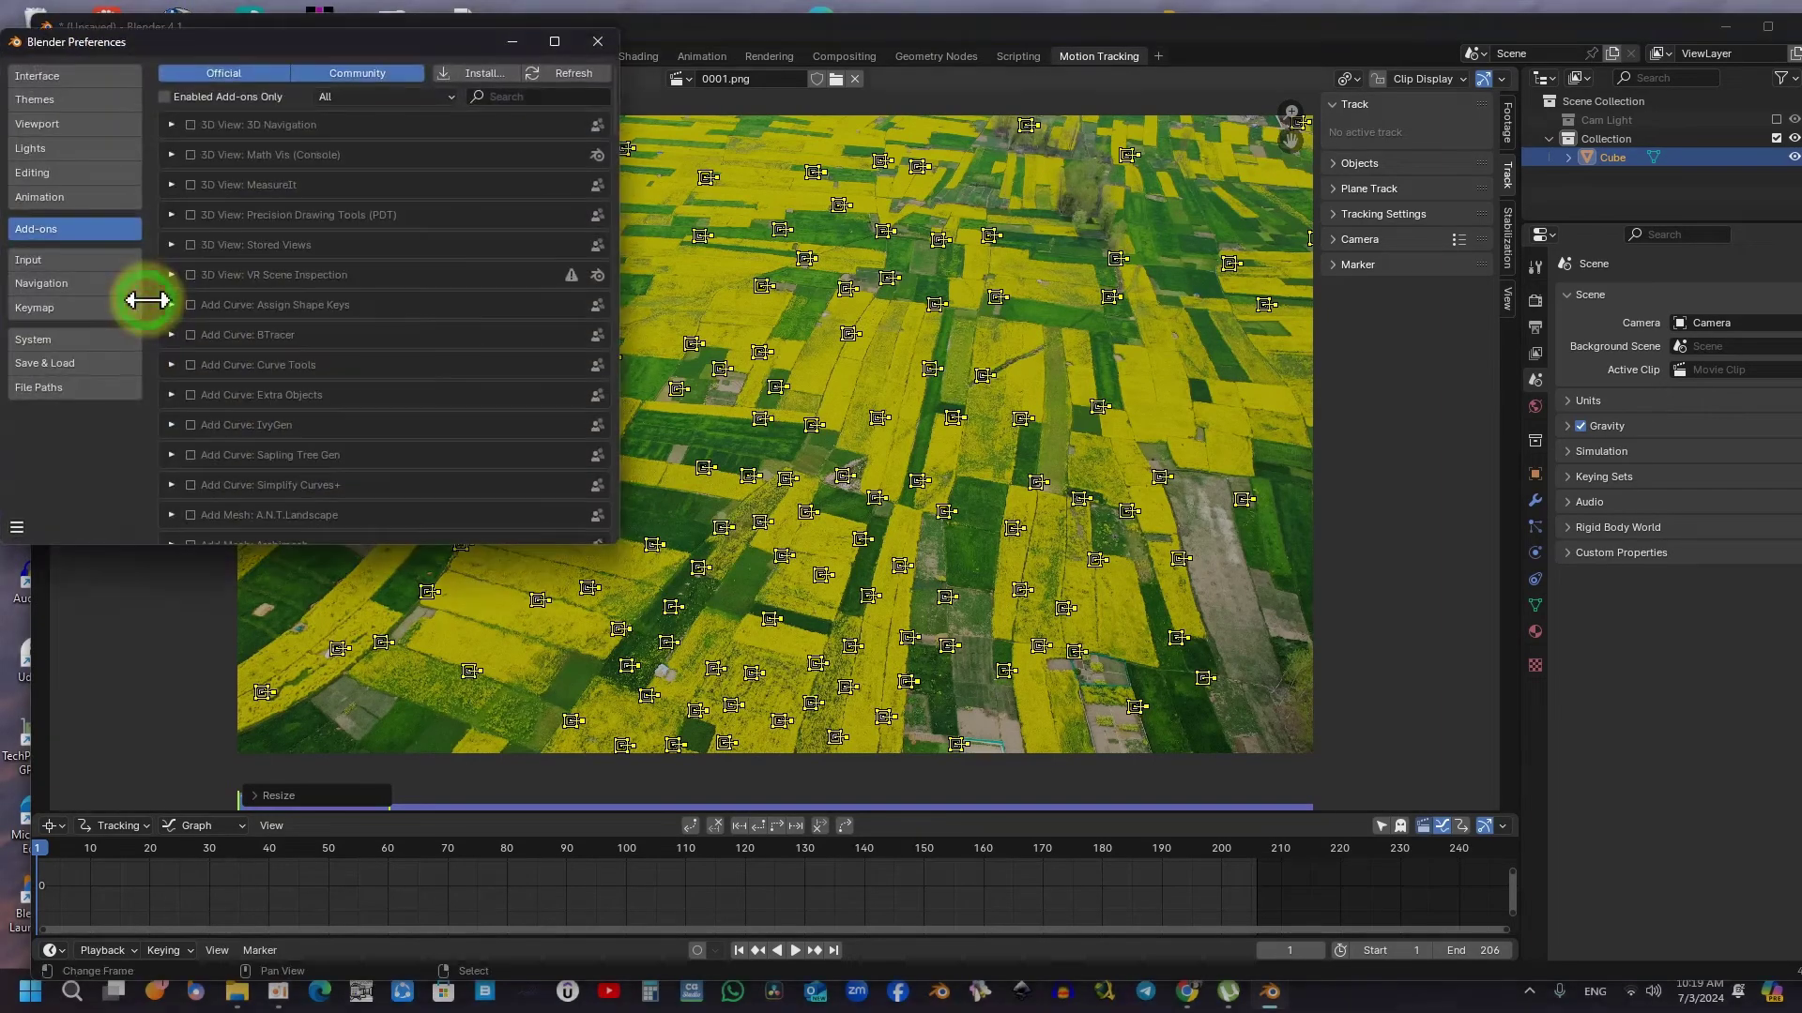
left_click(126, 350)
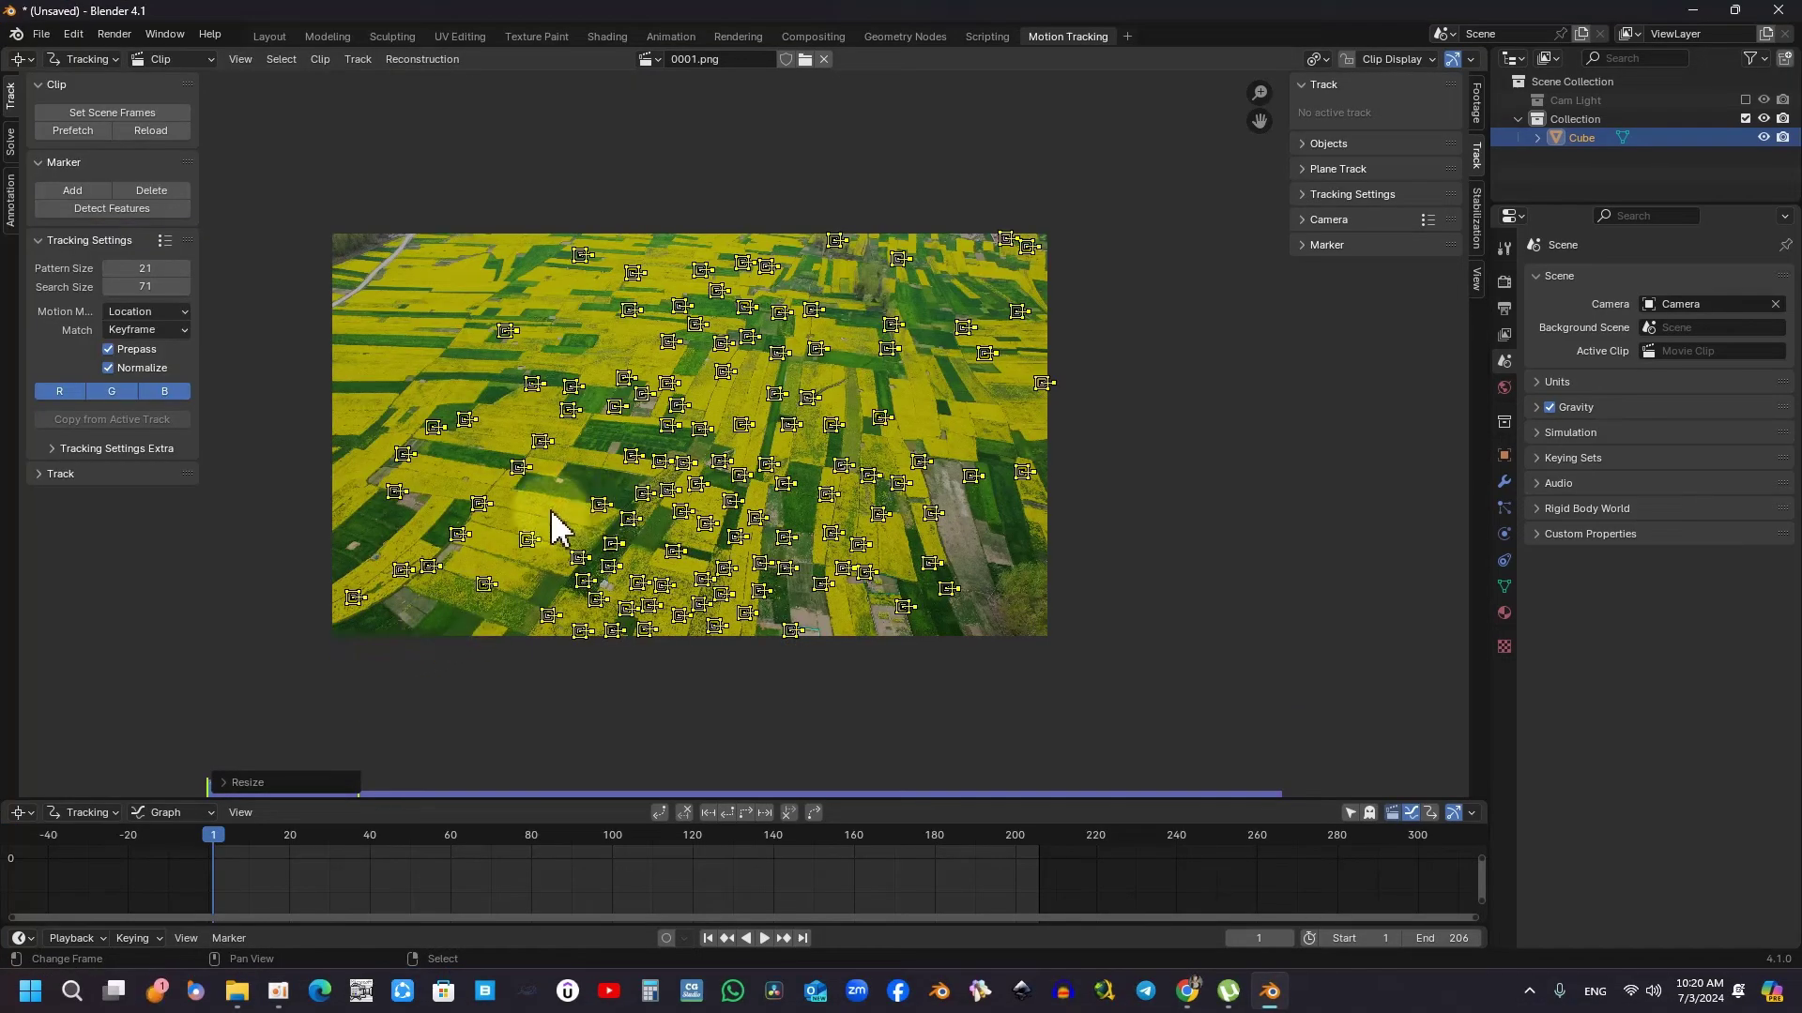
scroll(551, 524, "up", 2)
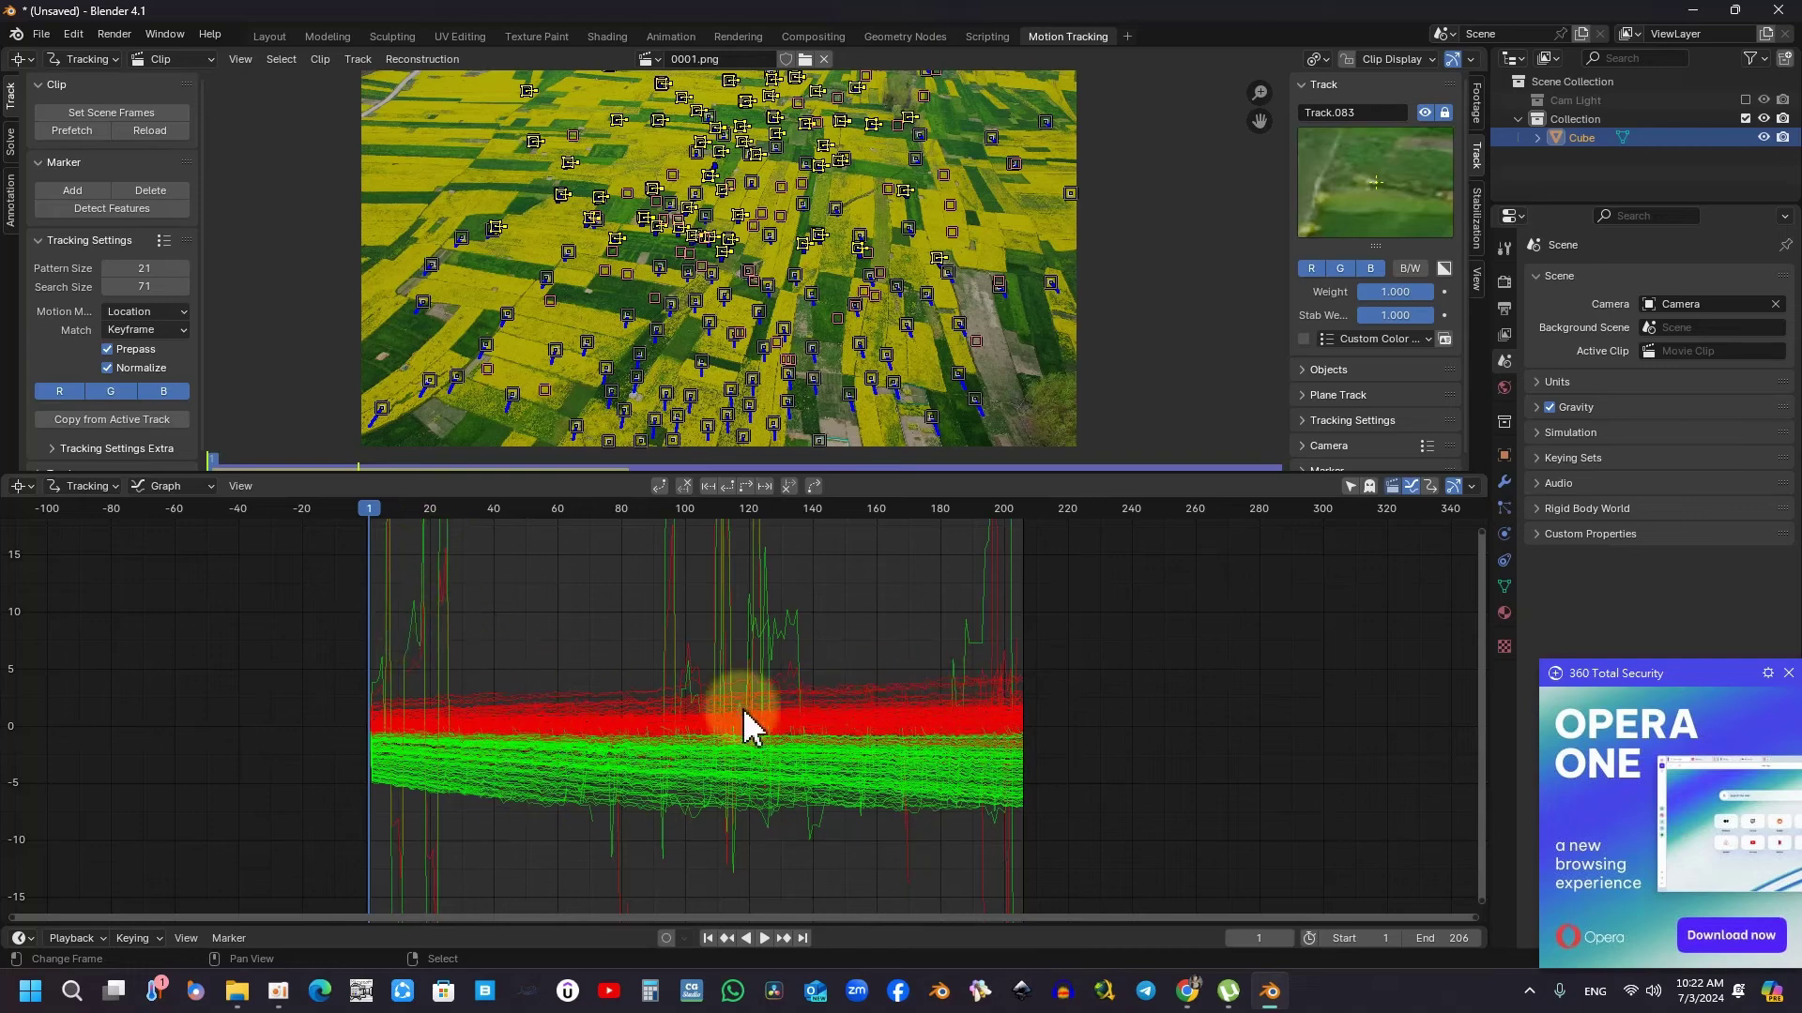
Select the spiky track curves in the graph and delete them.
mouse_move(796, 585)
middle_mouse_down()
mouse_move(755, 608)
mouse_move(747, 641)
middle_mouse_up()
left_click(748, 640)
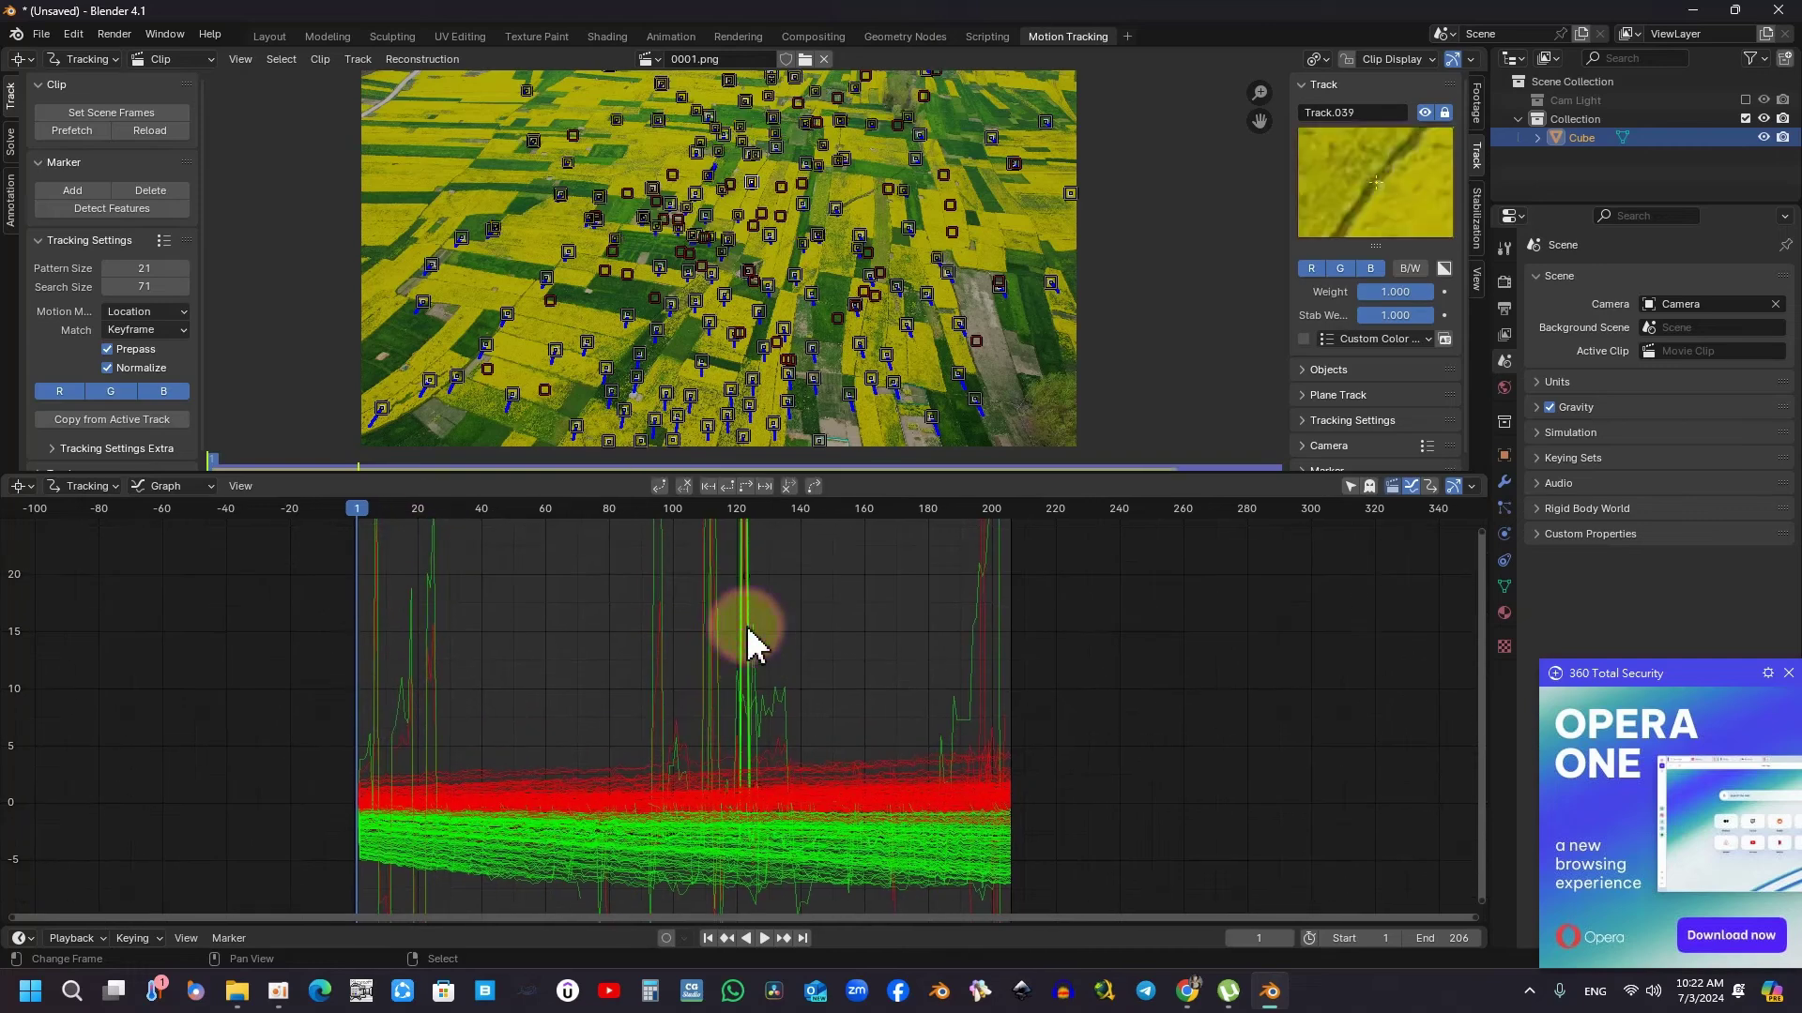
key("x")
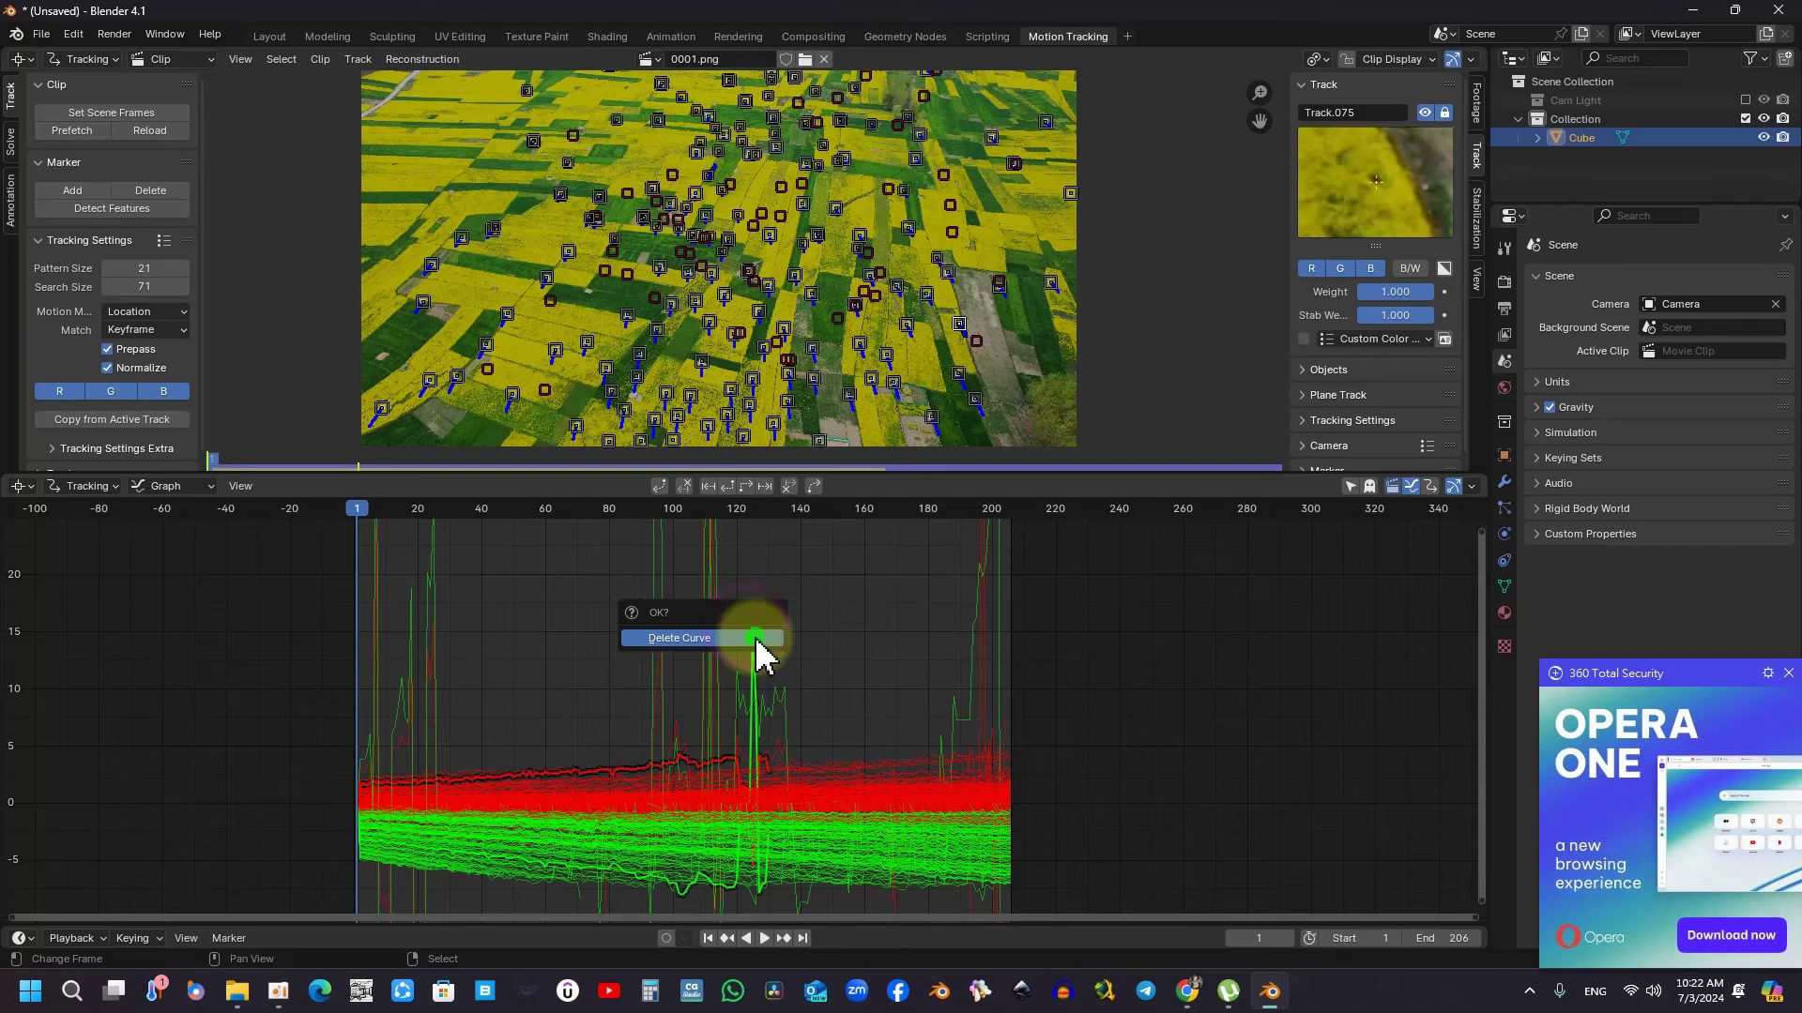
left_click(756, 656)
left_click(713, 689)
Delete the remaining spiky curve and set the clean-up error threshold to 0.5.
key("x")
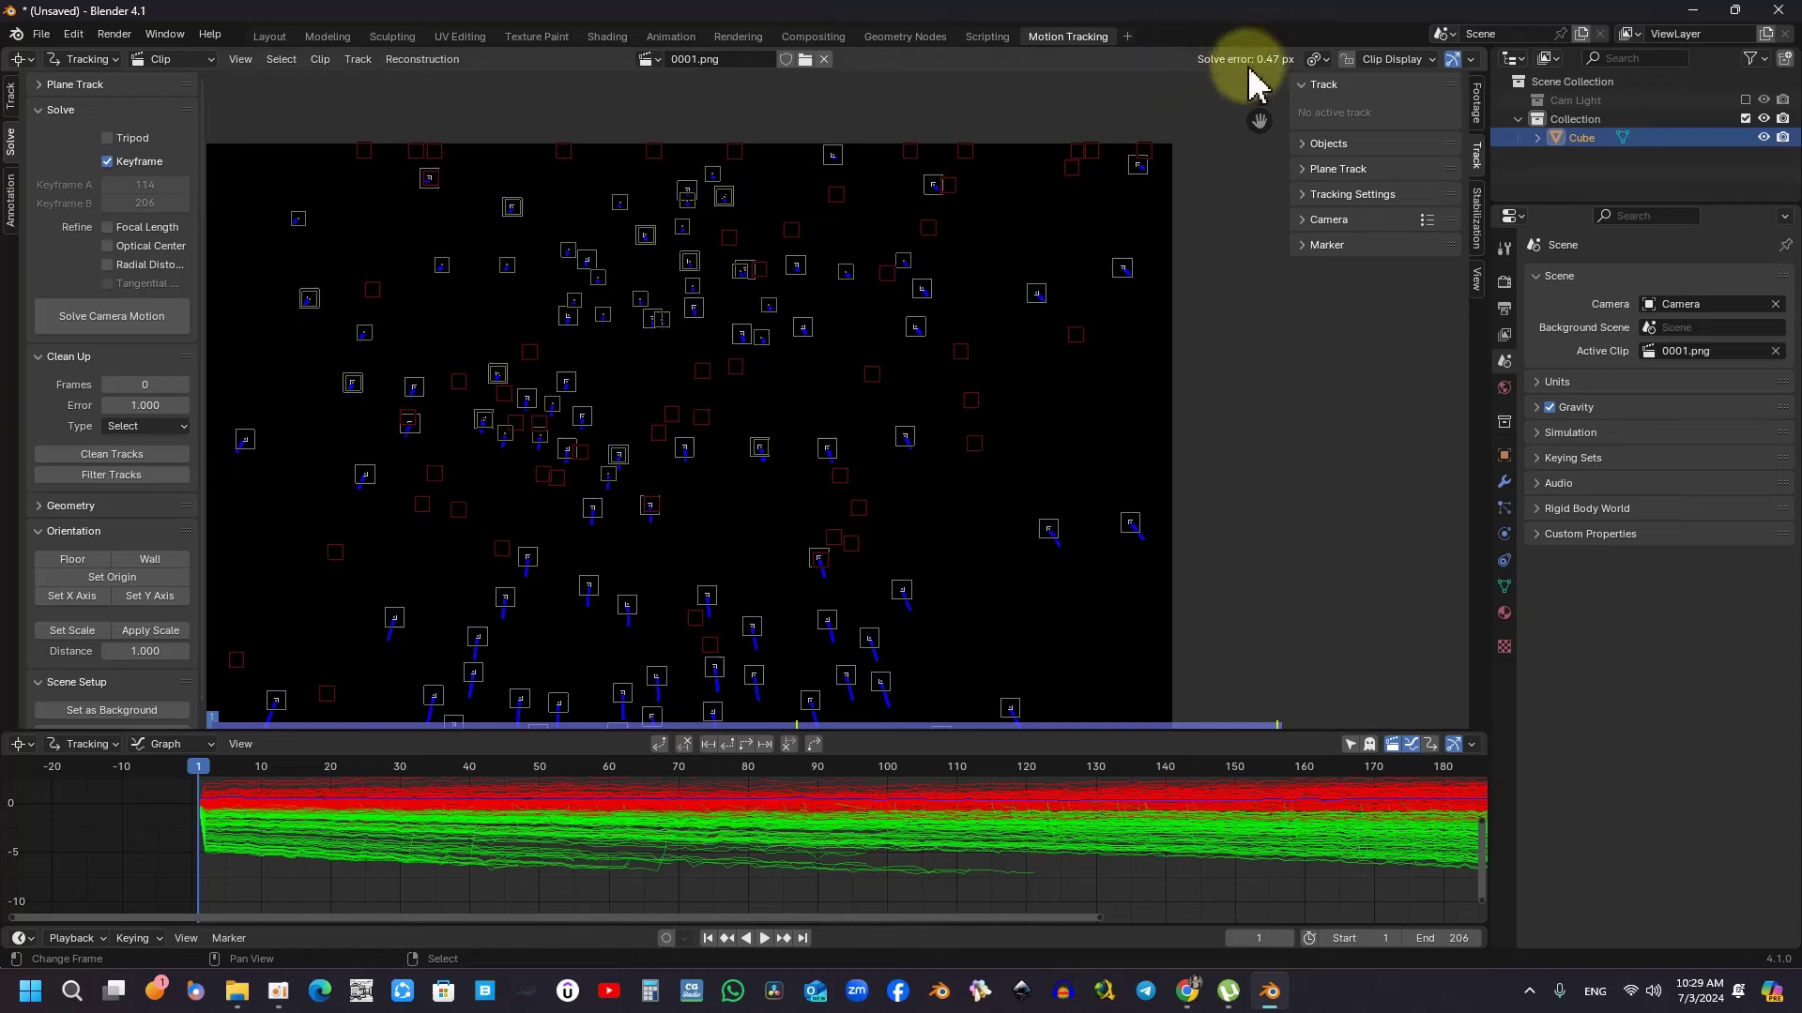
middle_click_drag(596, 312, 643, 311)
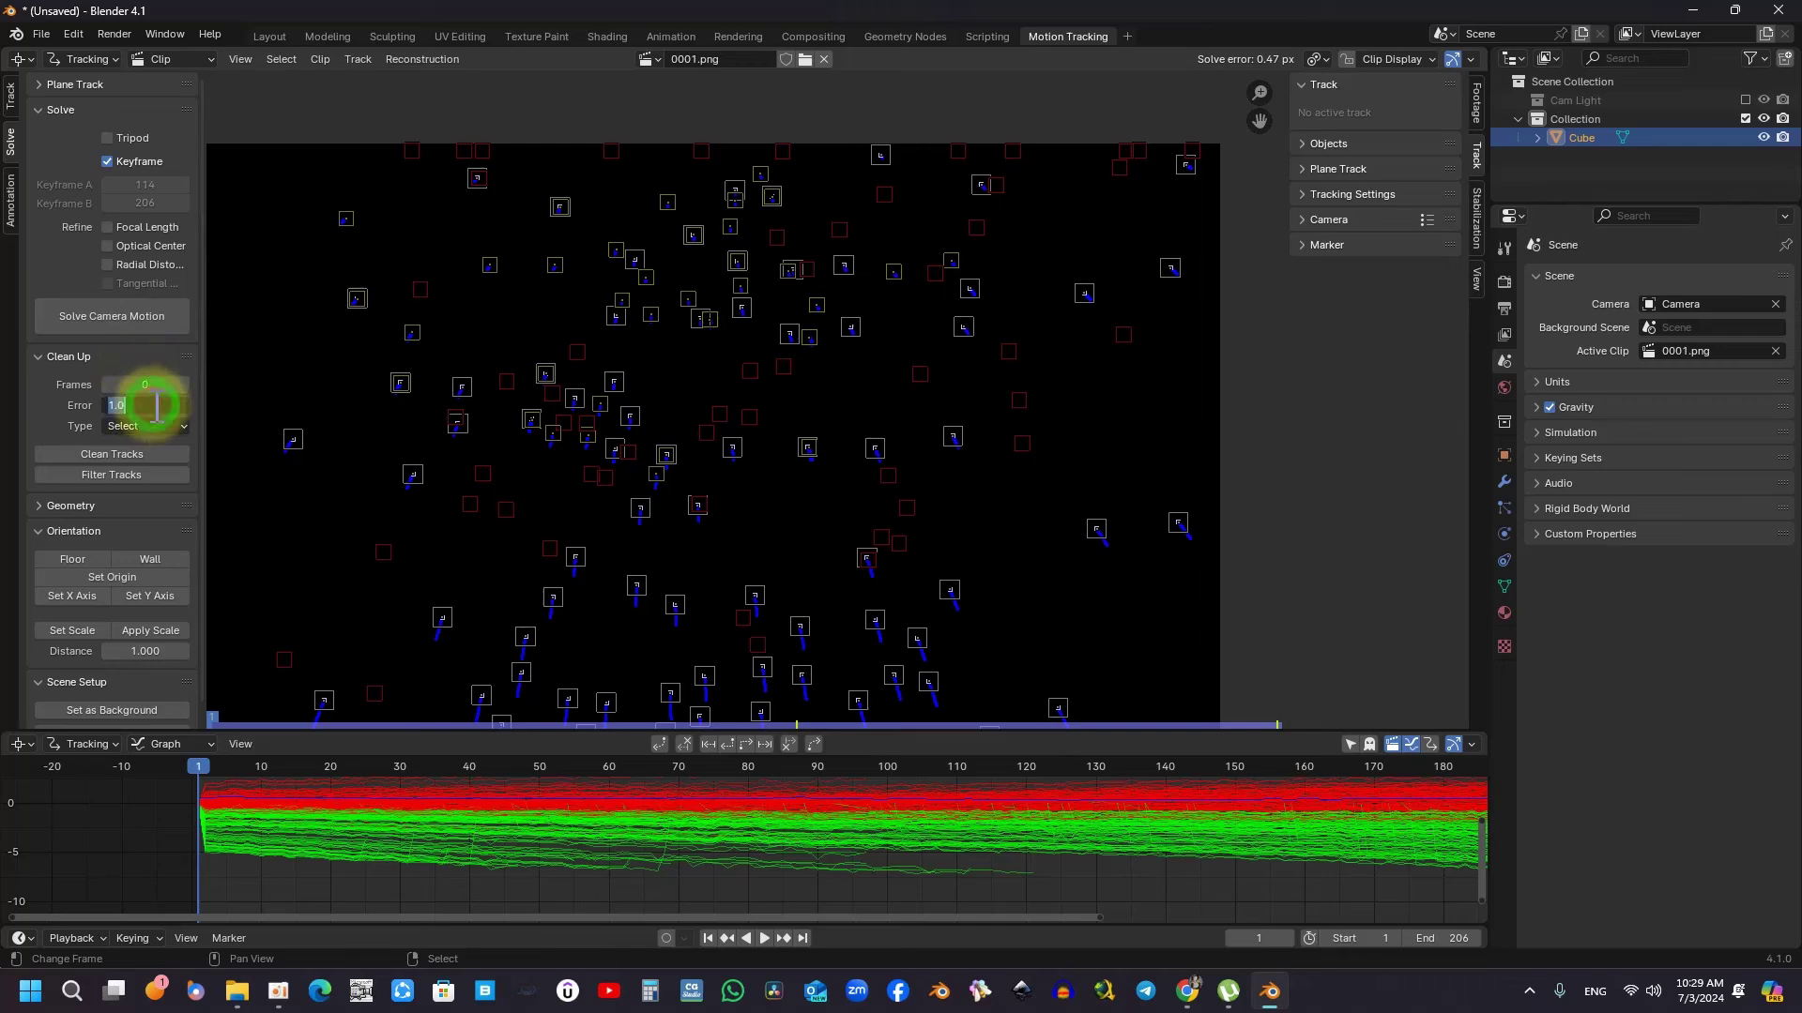
key("Return")
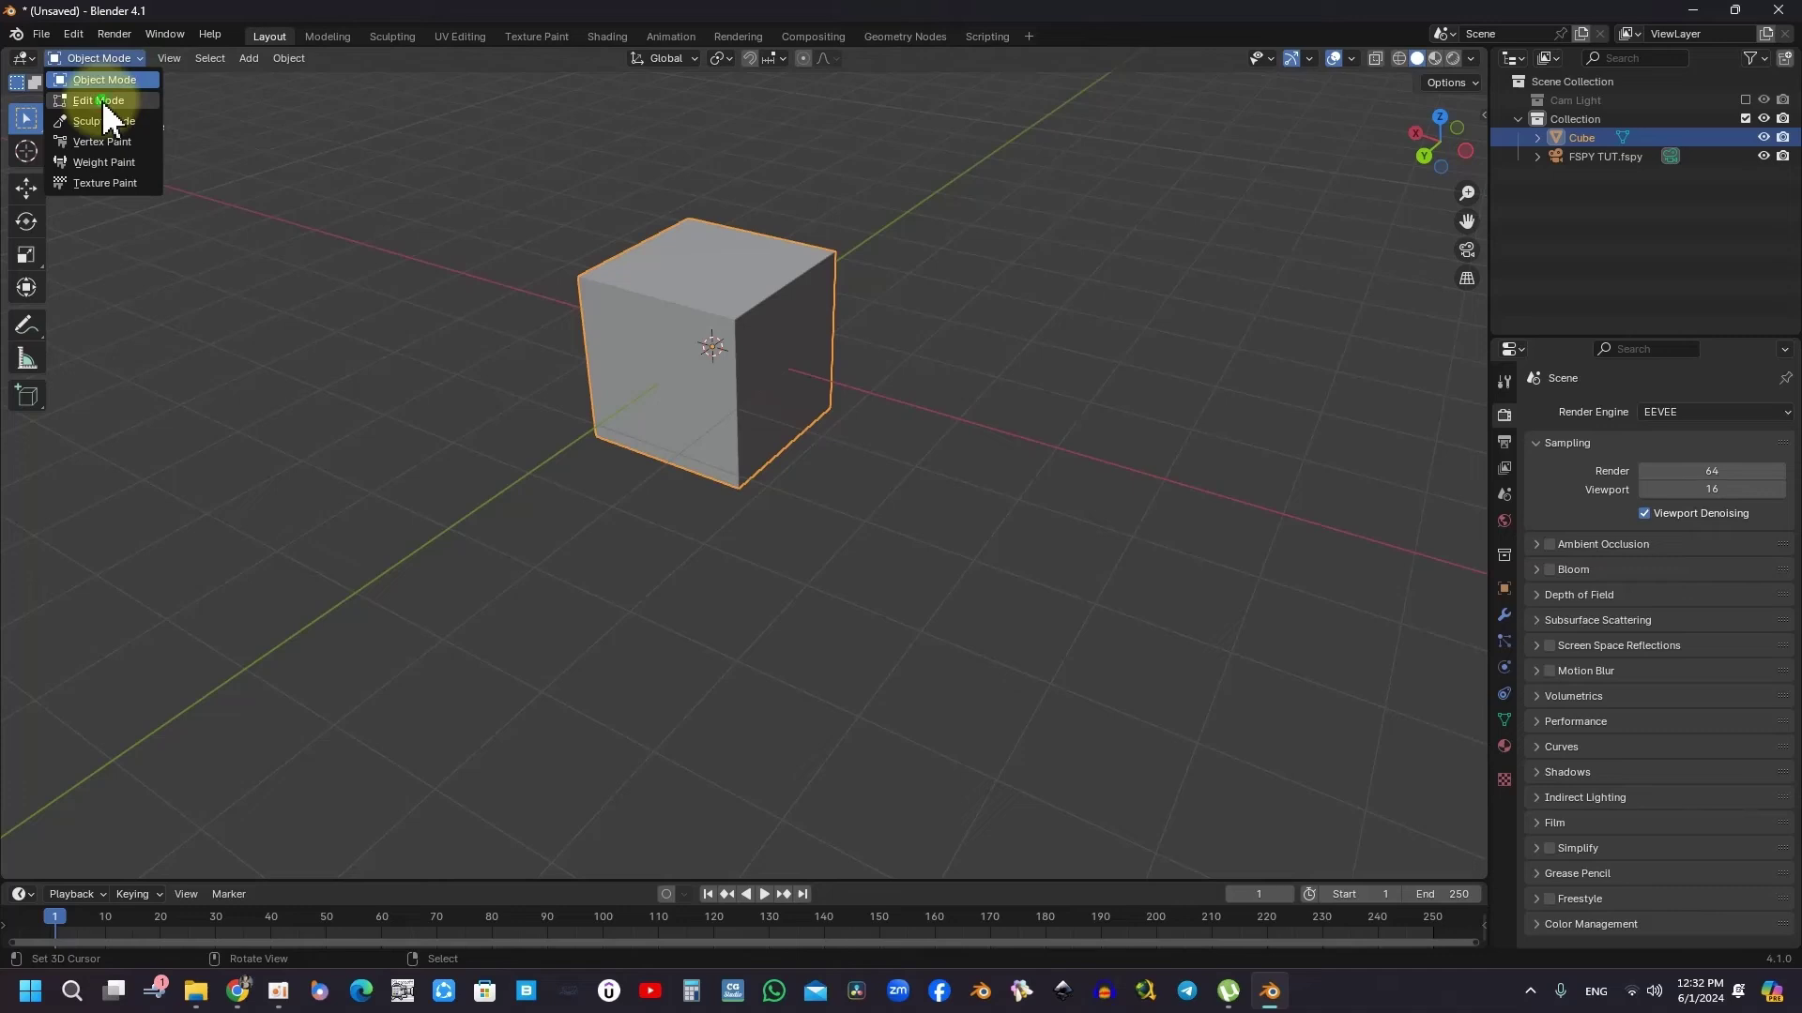
Toggle the cube between Edit Mode and Object Mode, ending in Object Mode.
left_click(102, 101)
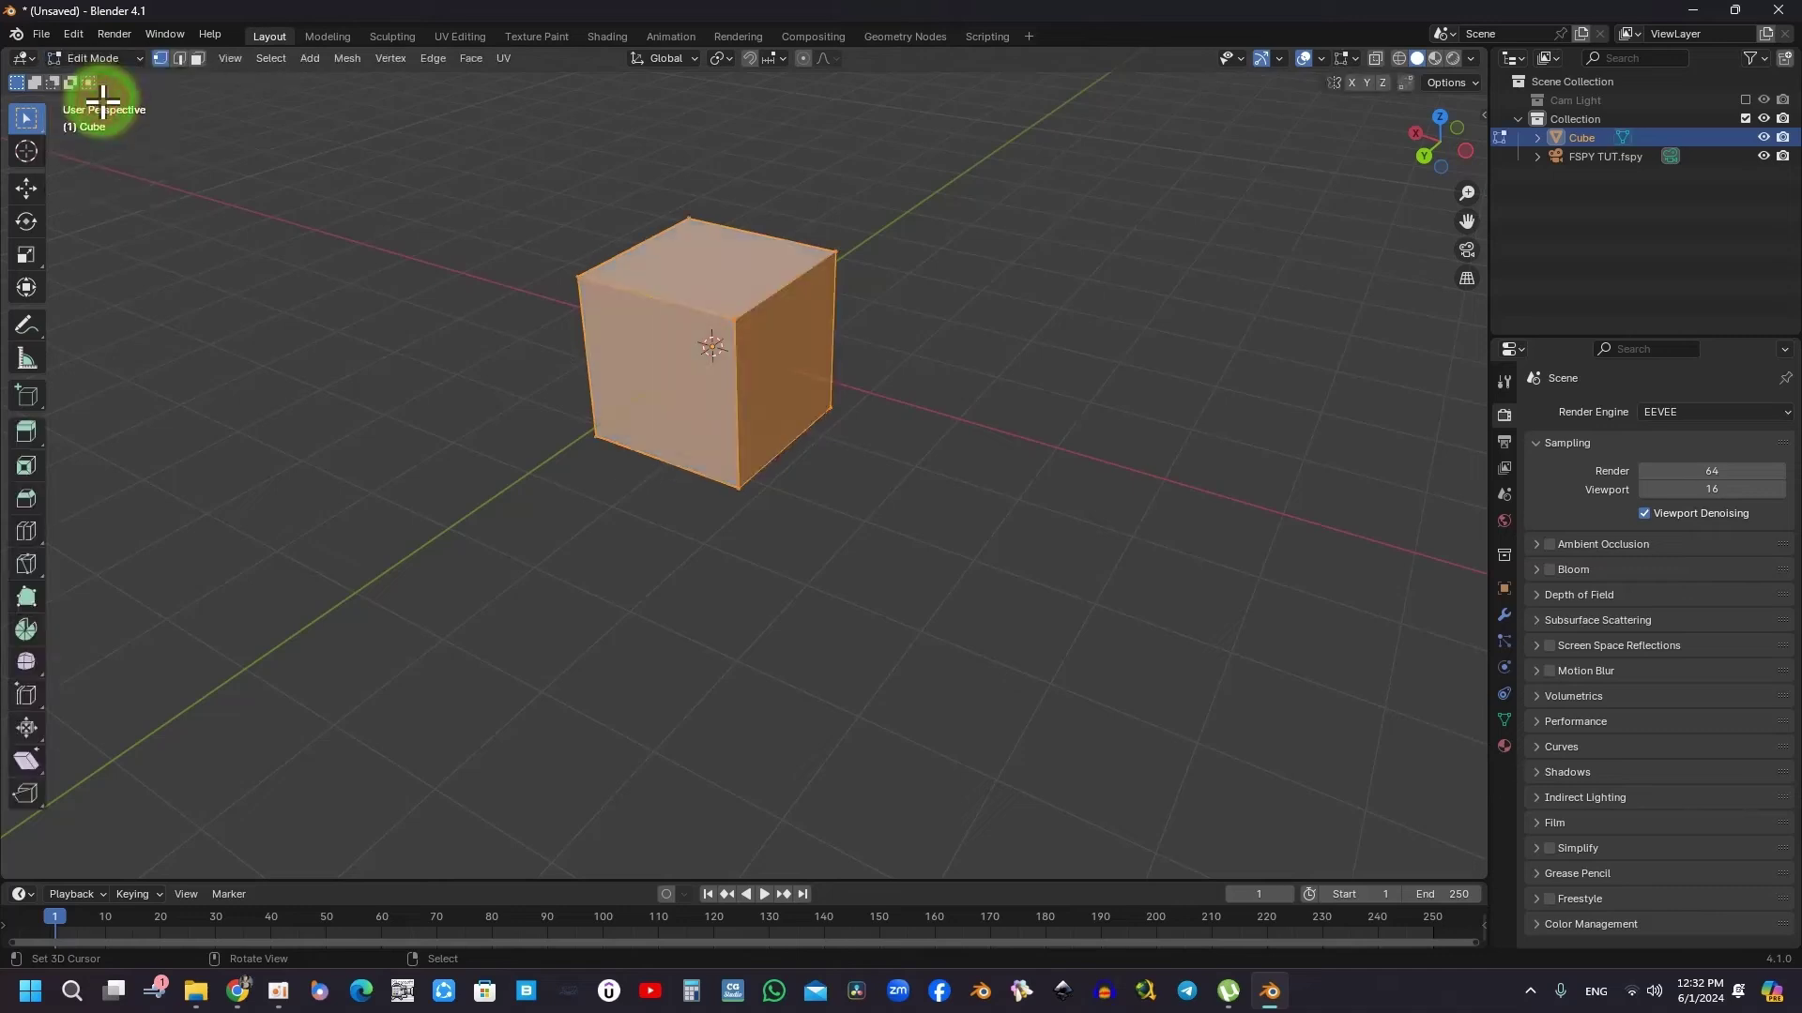
left_click(112, 60)
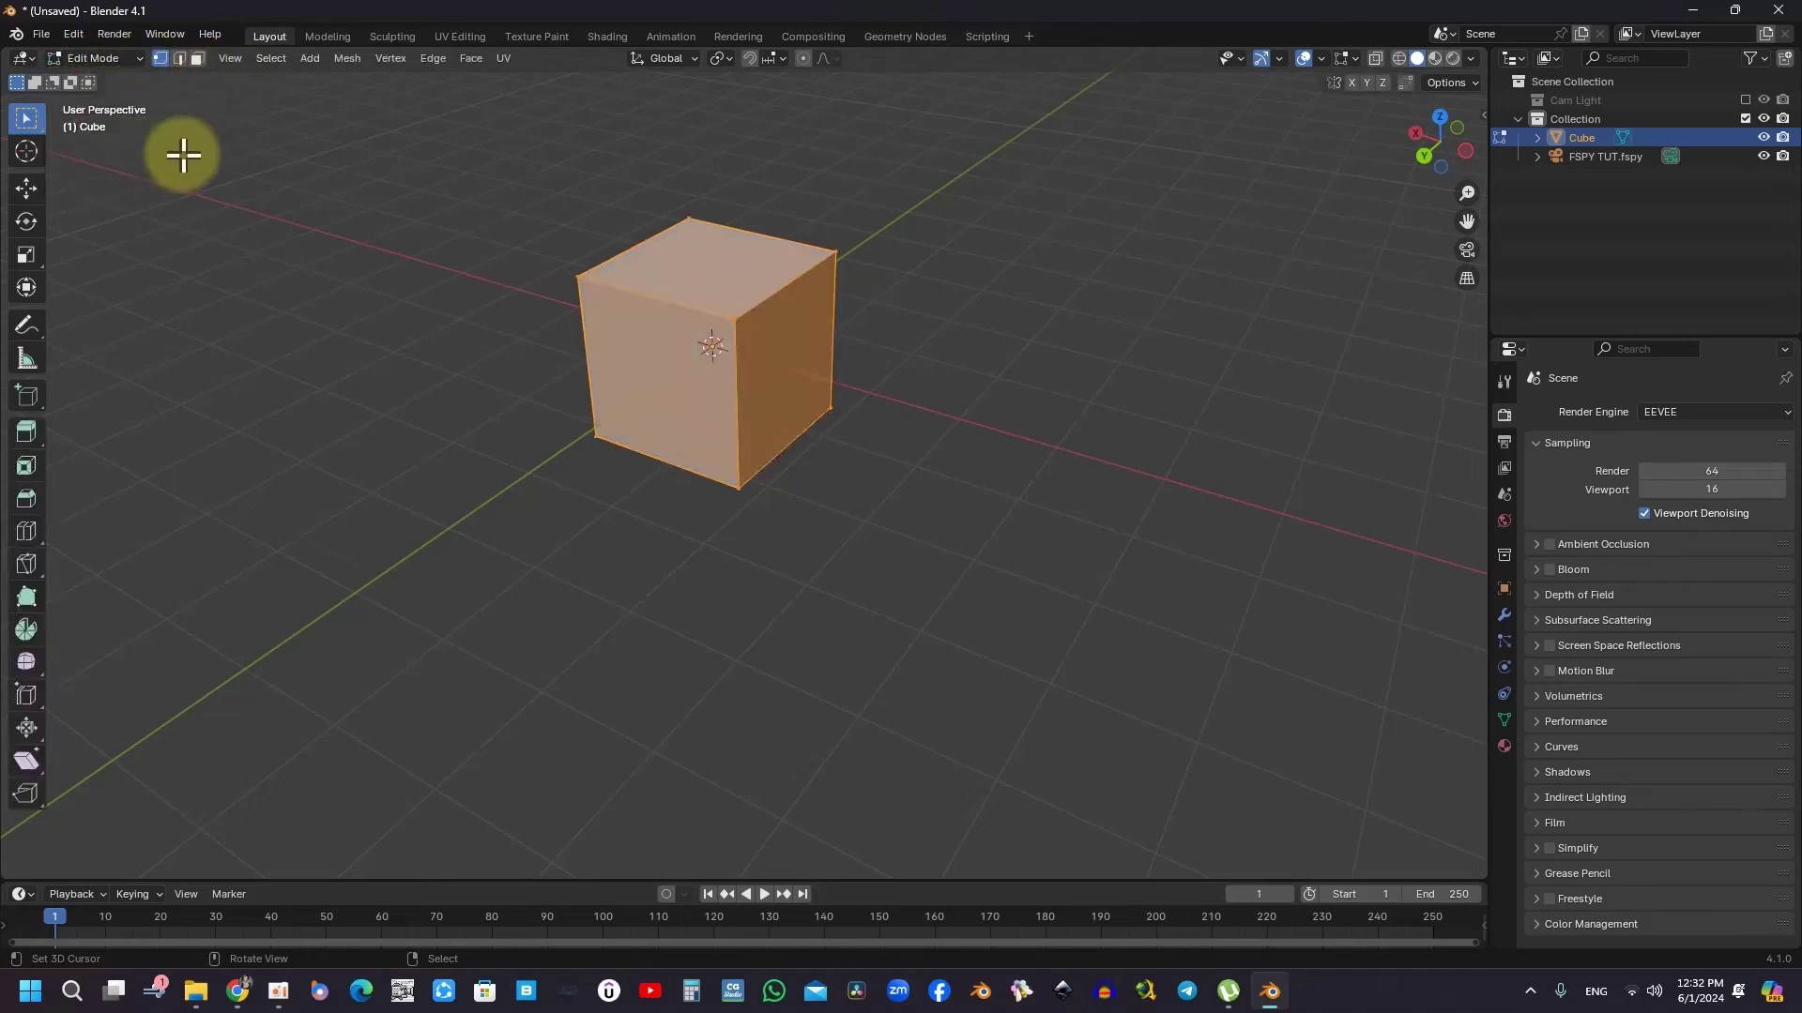
mouse_move(859, 329)
middle_mouse_down()
mouse_move(512, 243)
mouse_move(592, 234)
middle_mouse_up()
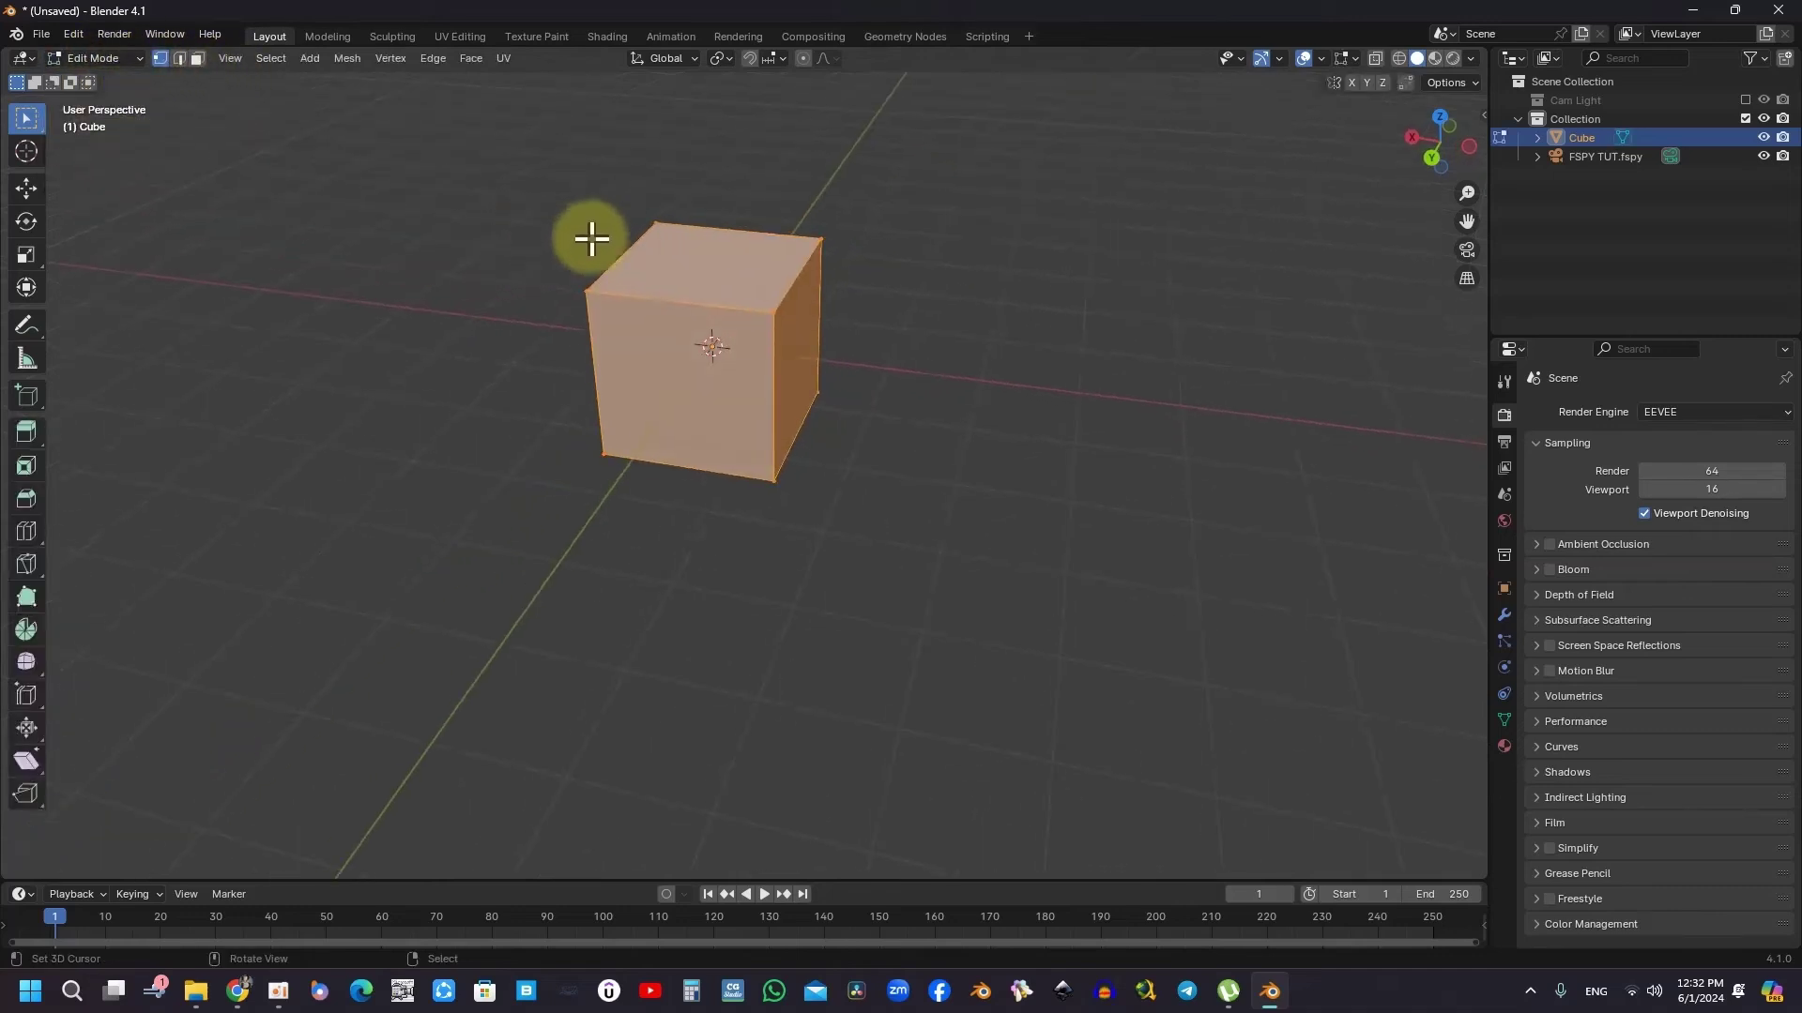
left_click(135, 52)
key("Tab")
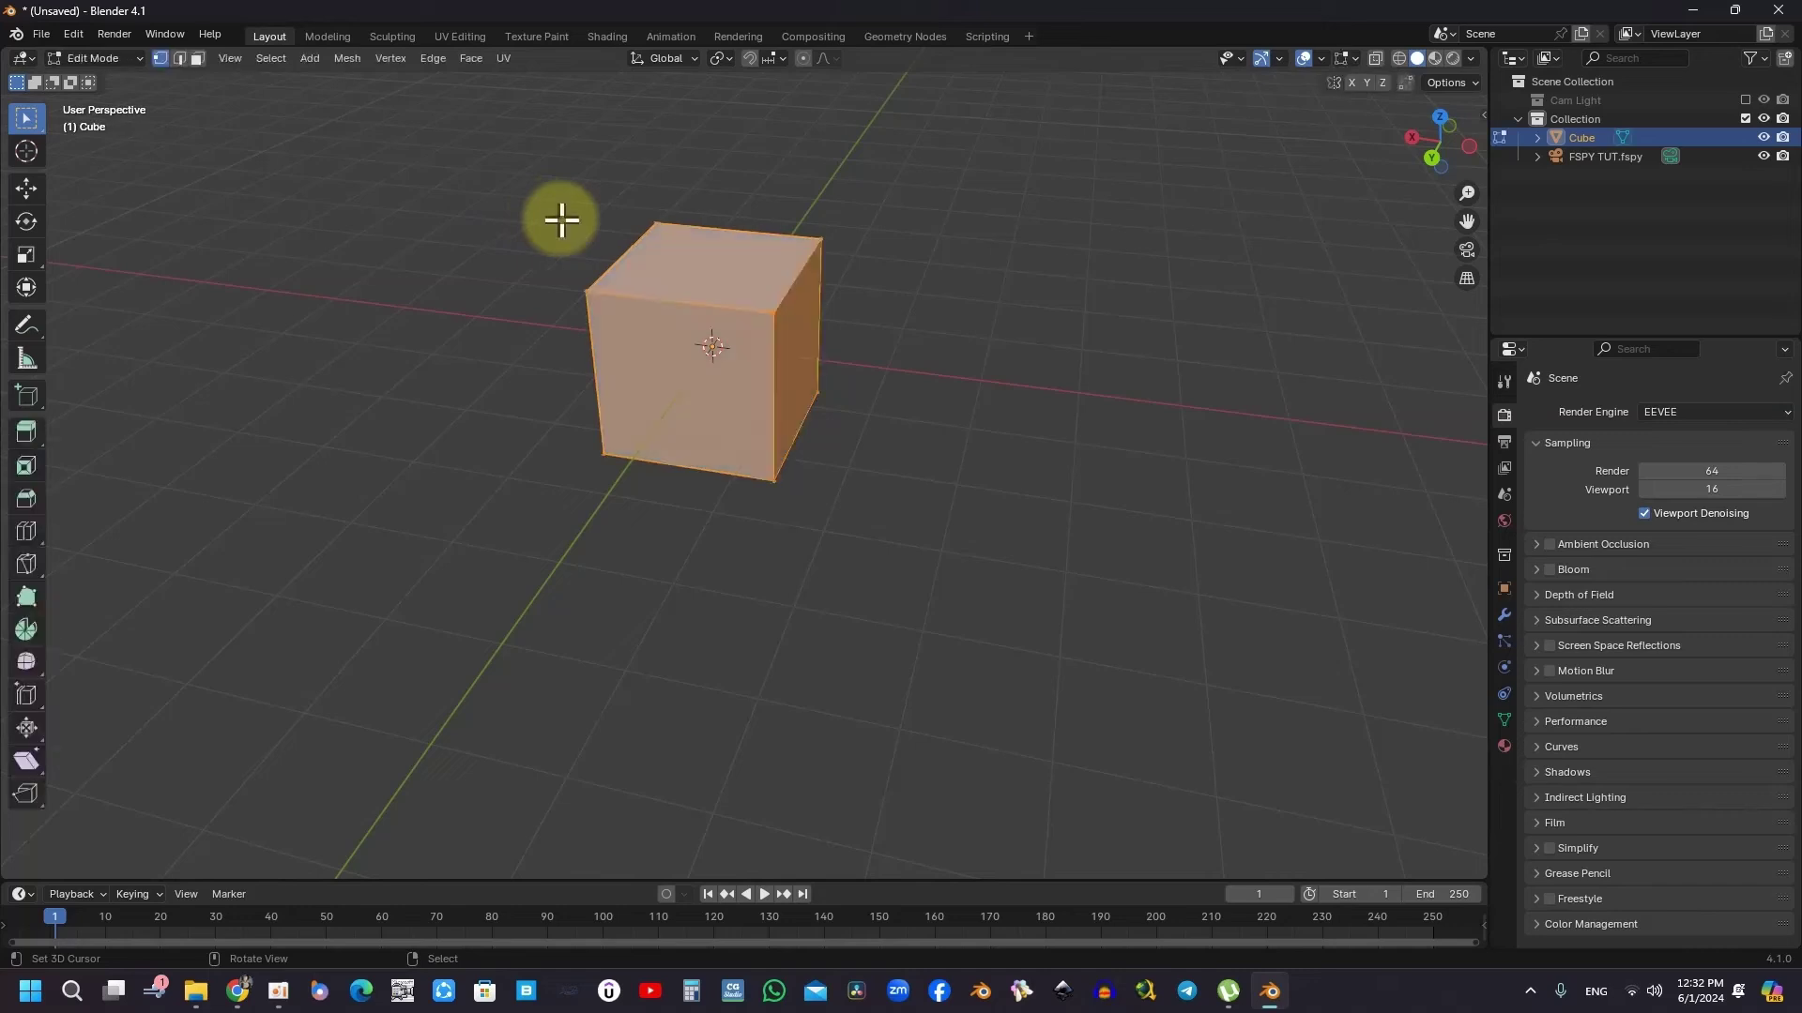
key("Tab")
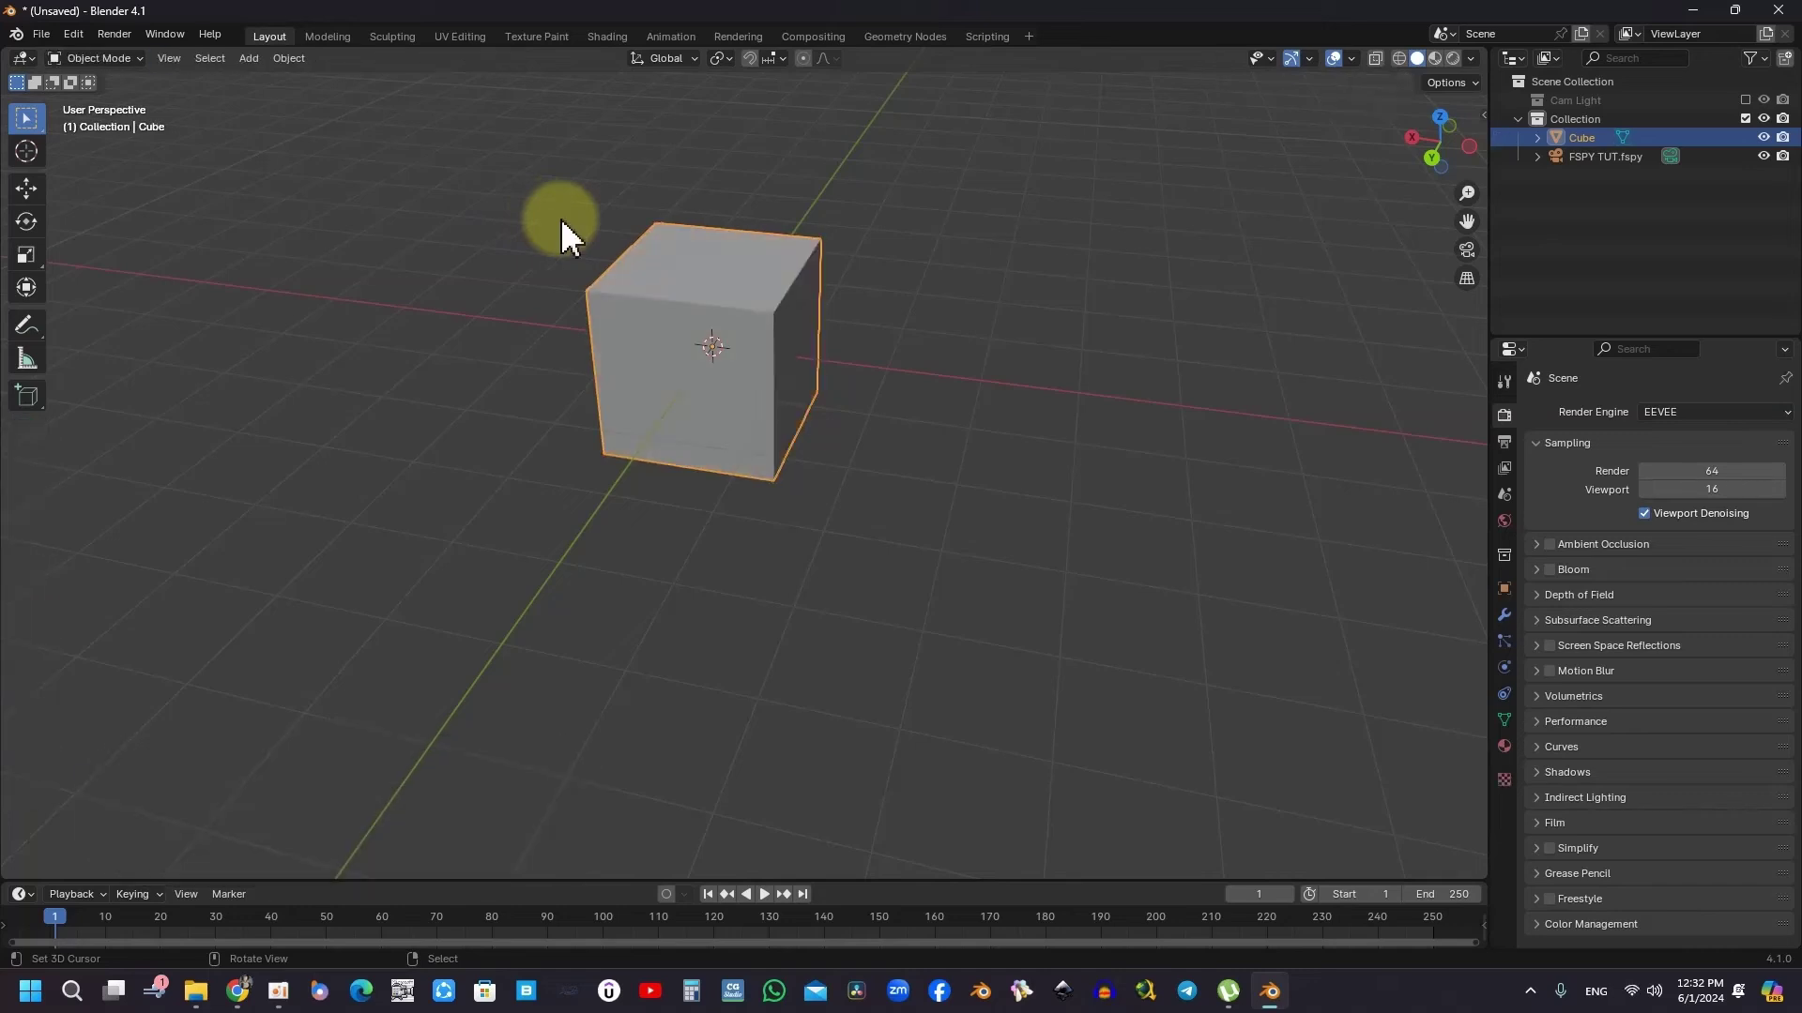
mouse_move(596, 267)
middle_mouse_down()
mouse_move(788, 292)
mouse_move(854, 374)
mouse_move(838, 582)
middle_mouse_up()
Scale the cube along one axis into a longer box, cancelling a started rotation.
key("shift+space")
key("s")
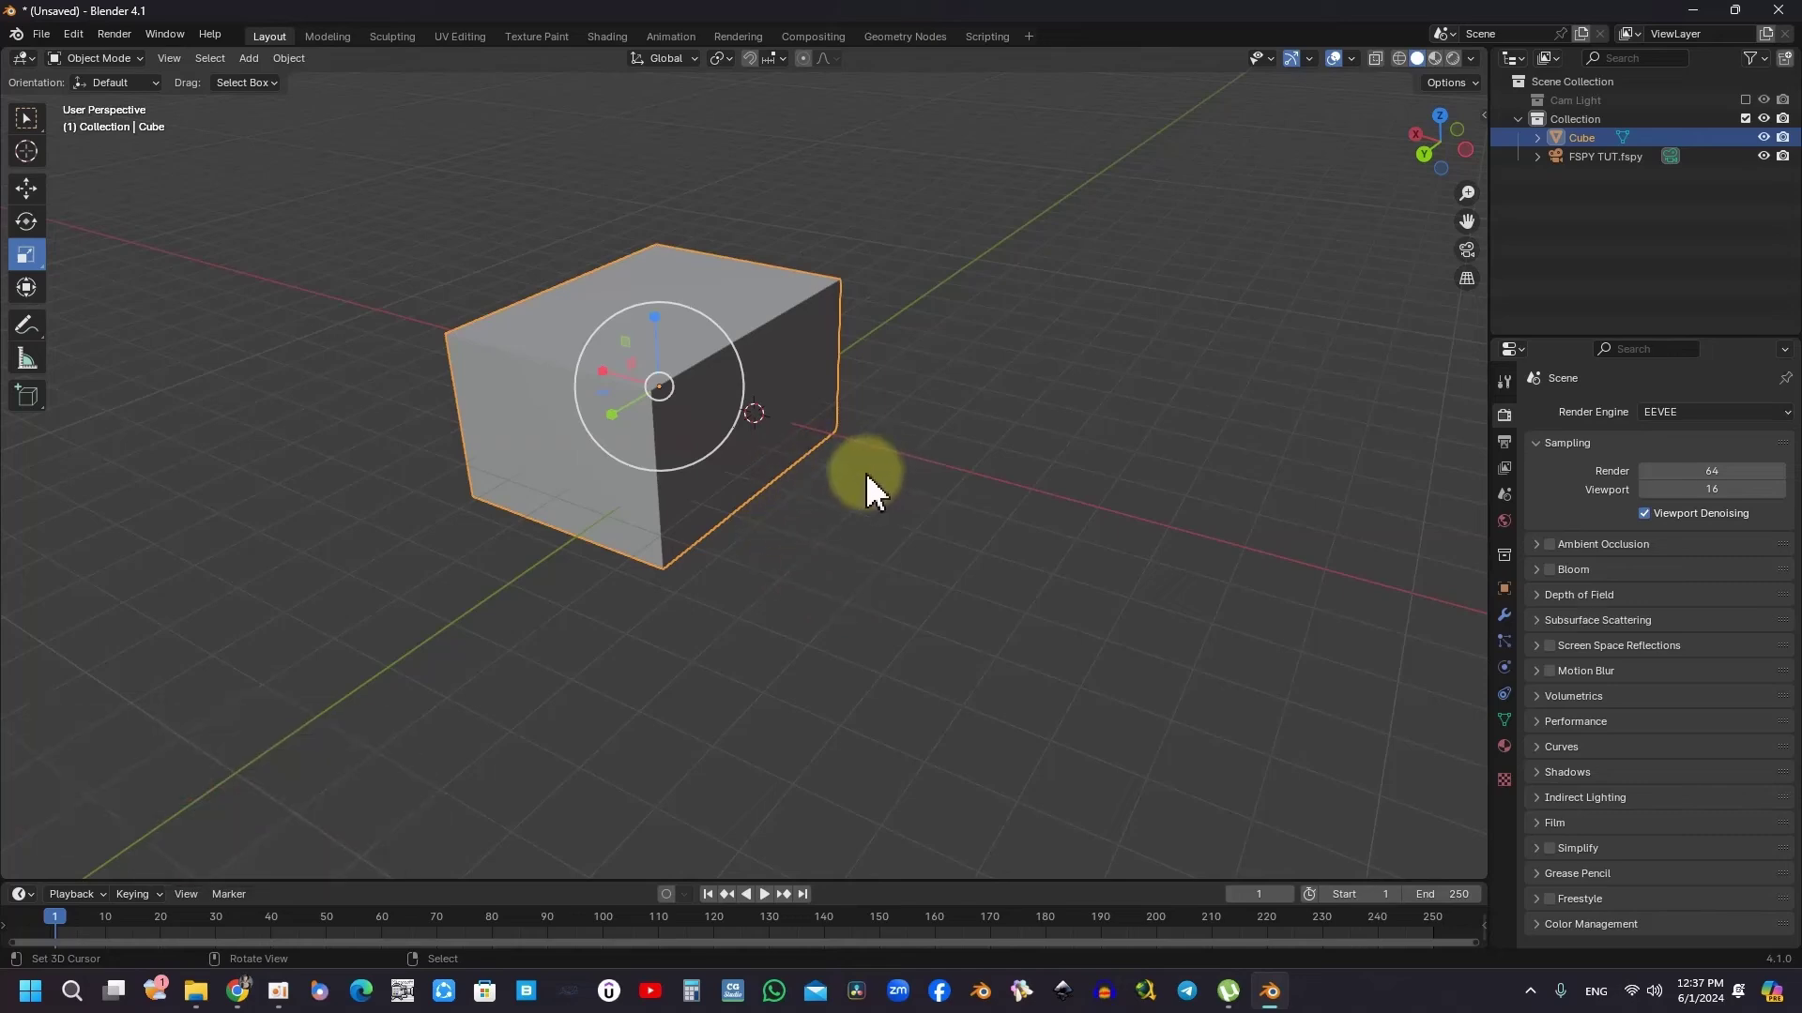
key("r")
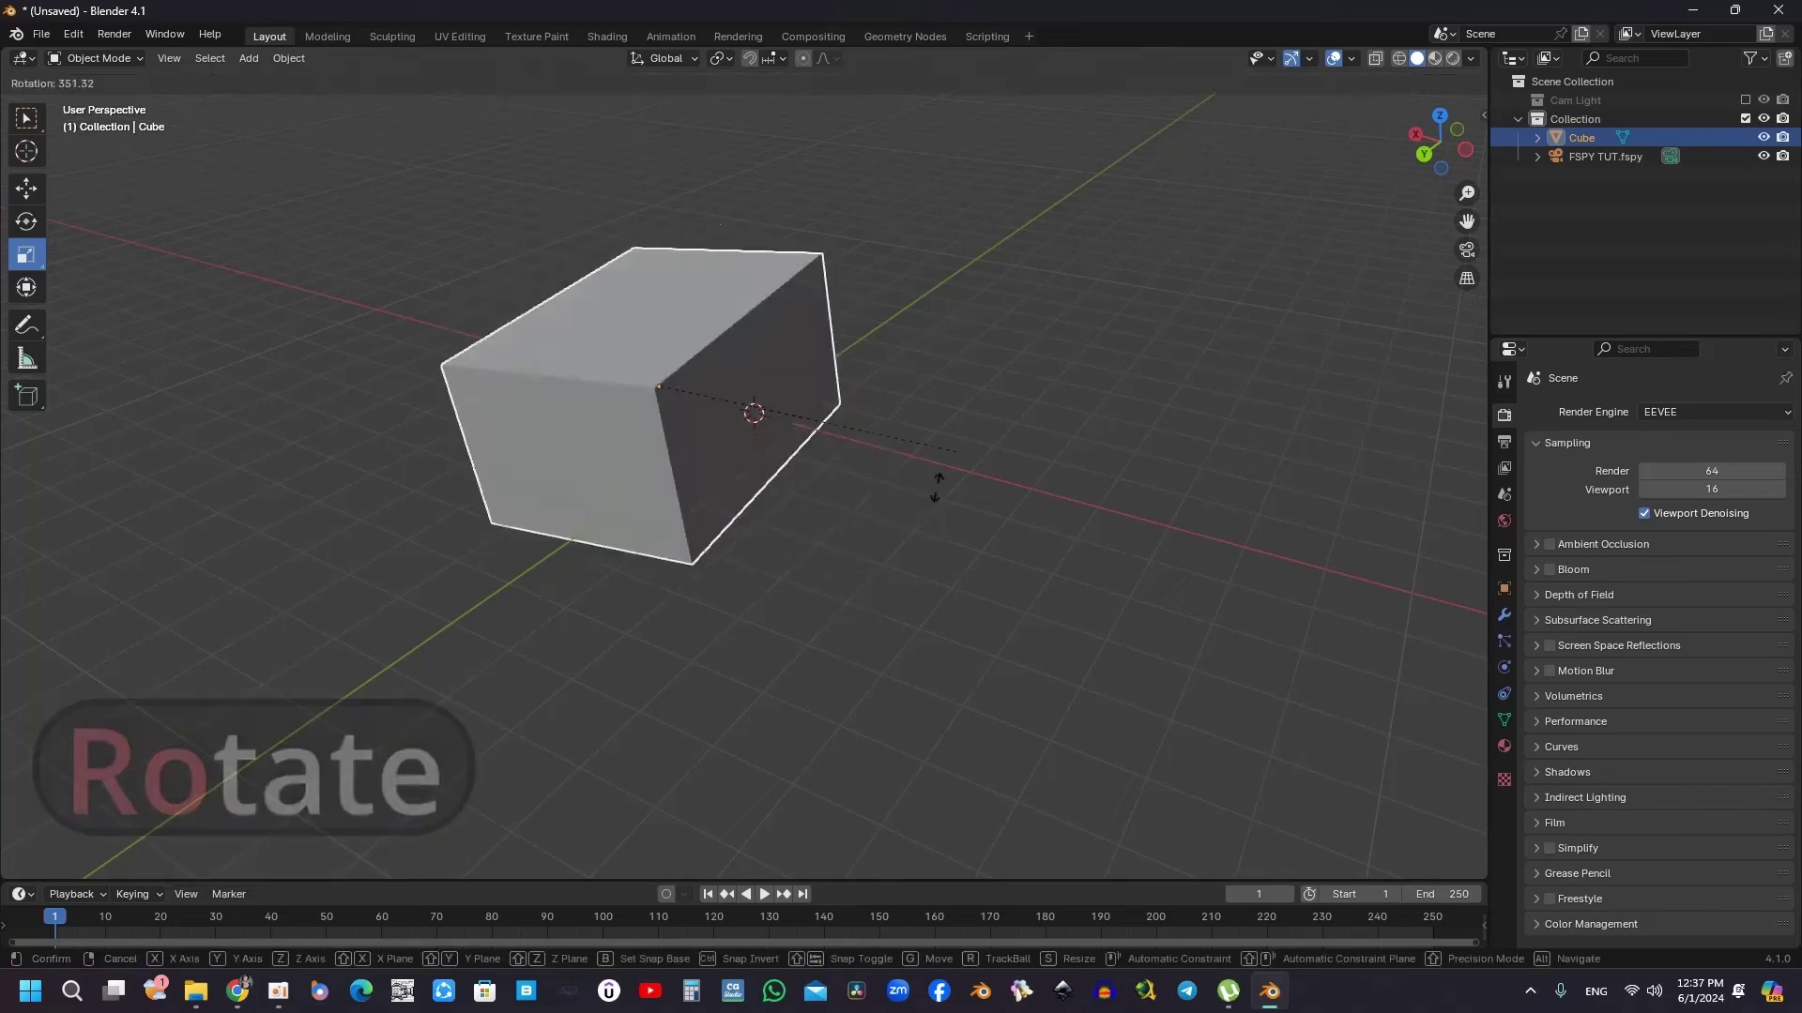
right_click(741, 498)
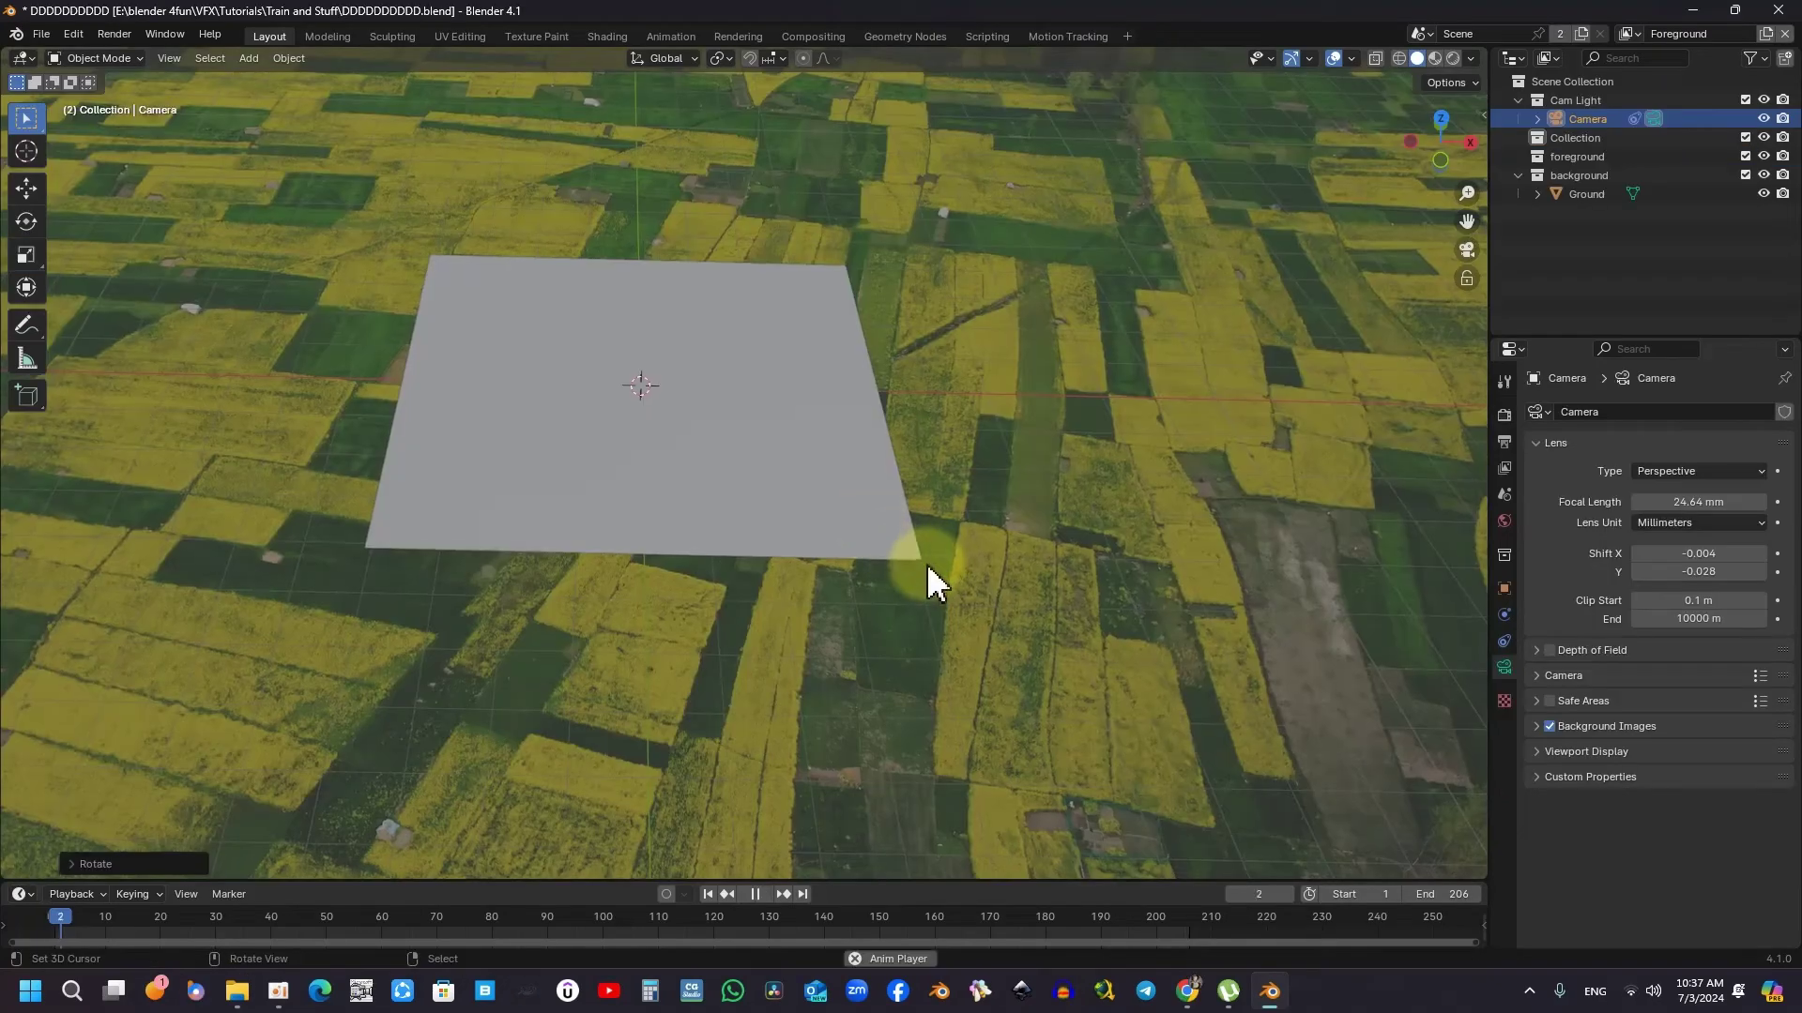
Play the animation to preview the camera motion, then stop it at frame 58.
key("space")
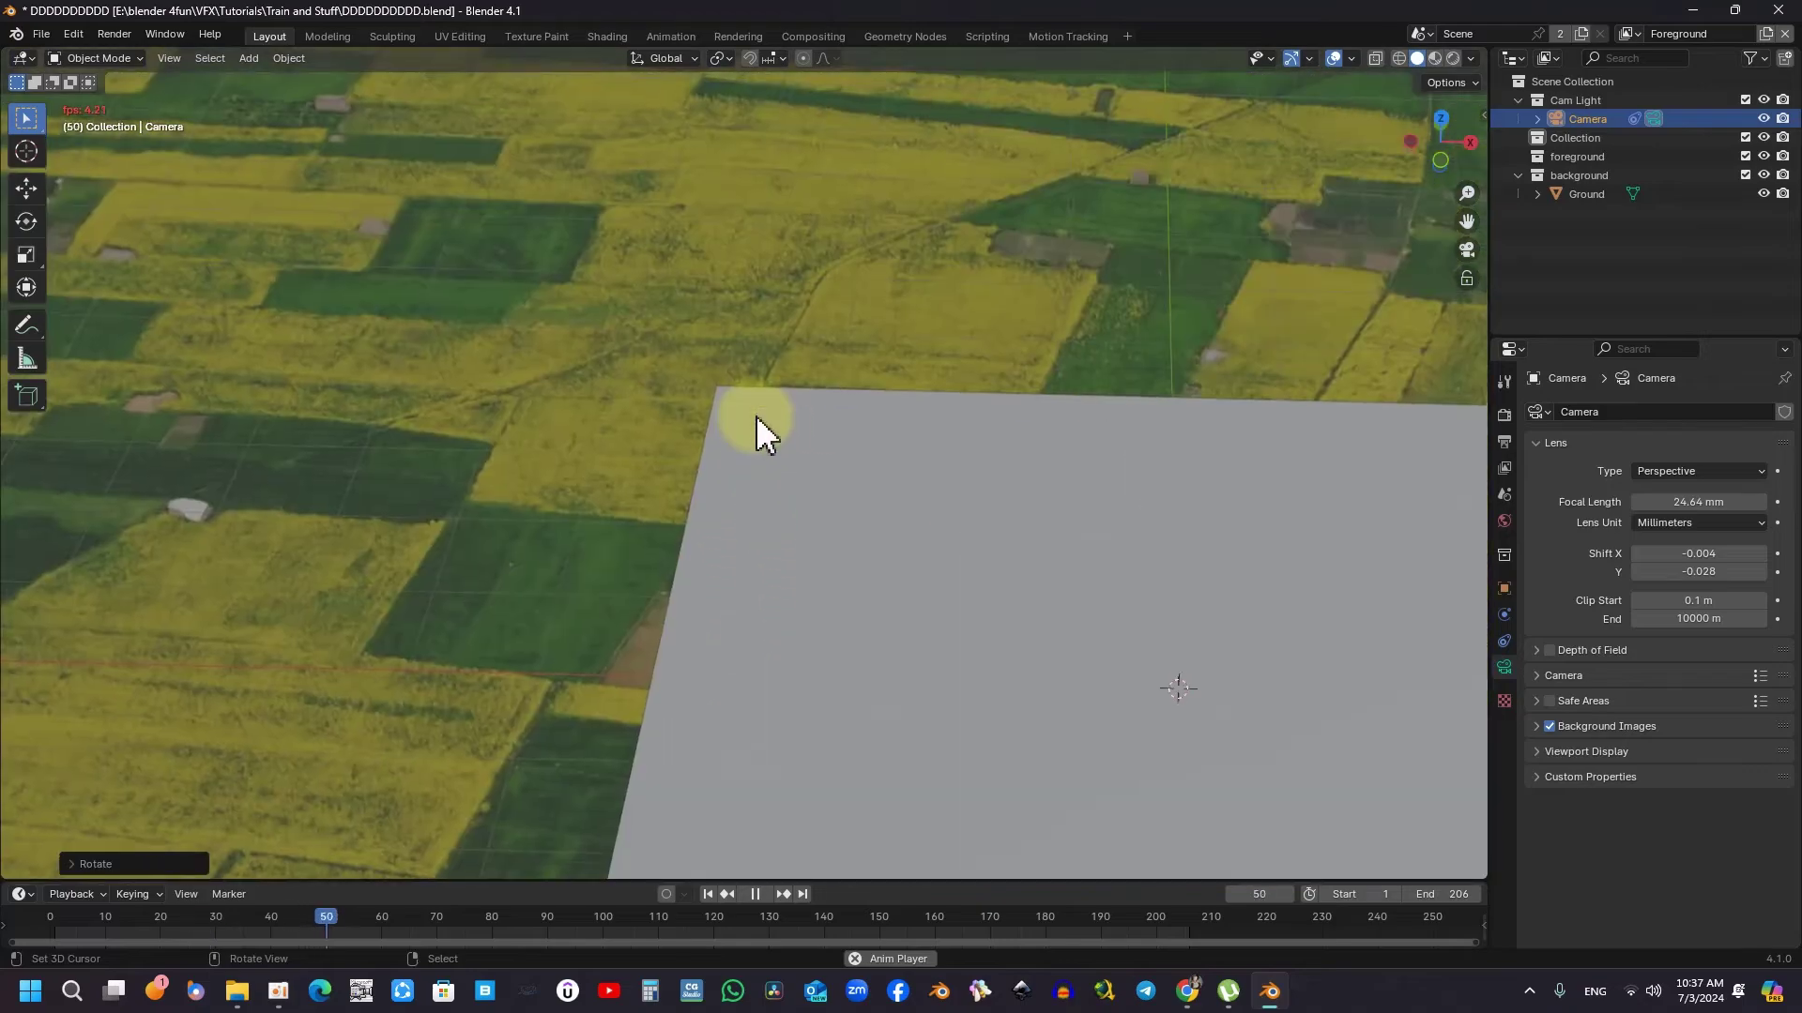
key("space")
scroll(757, 414, "down", 5)
scroll(753, 419, "up", 3)
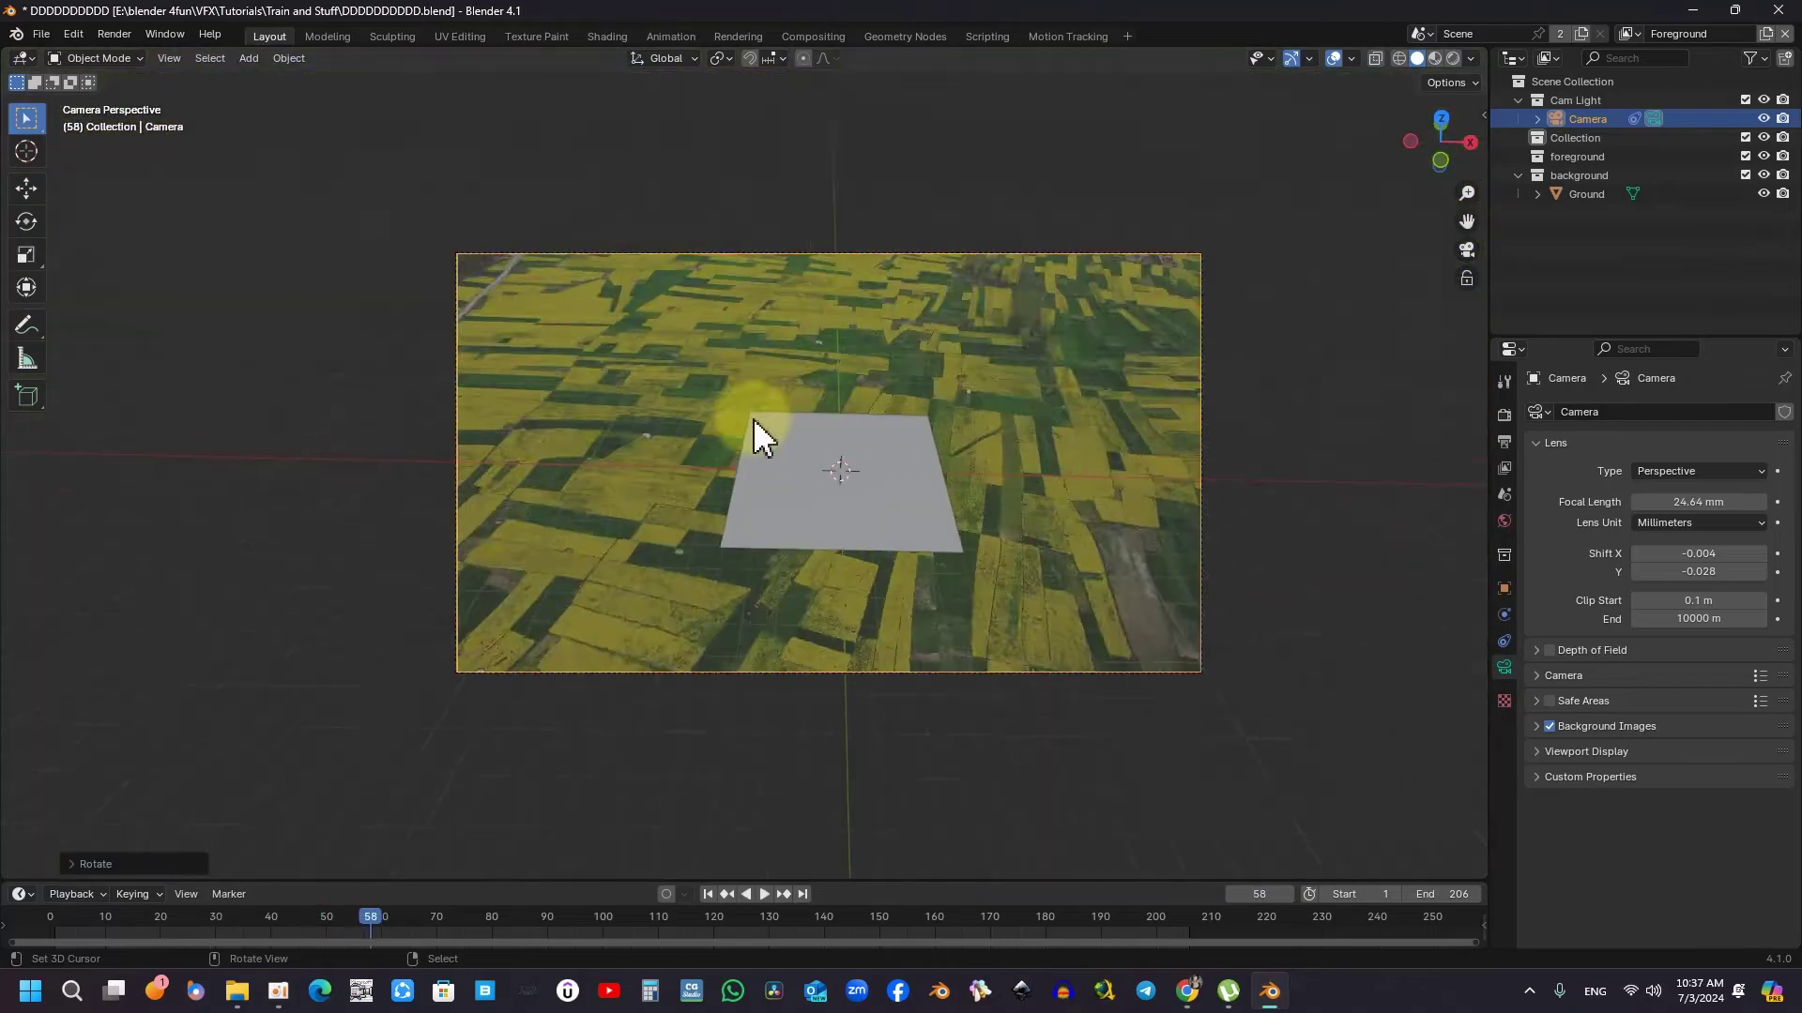
scroll(758, 422, "up", 3)
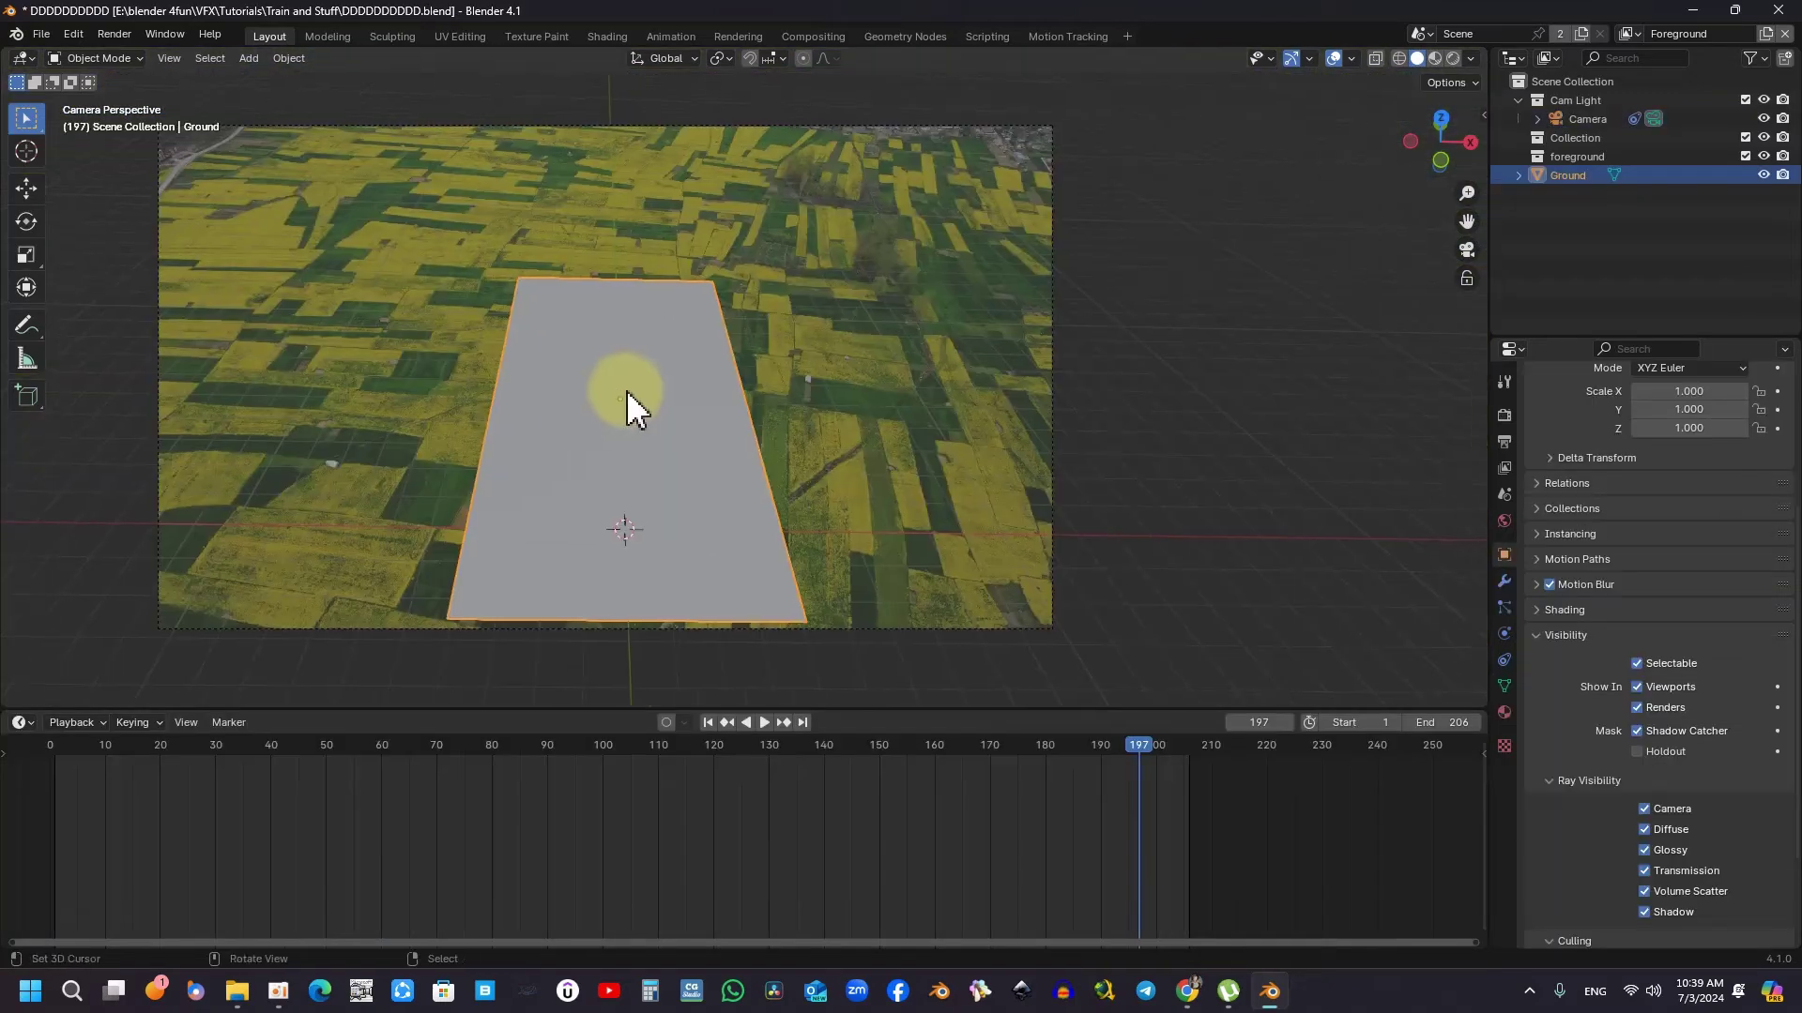
Put Ground in Edit Mode and place two centred edge loops.
key("Tab")
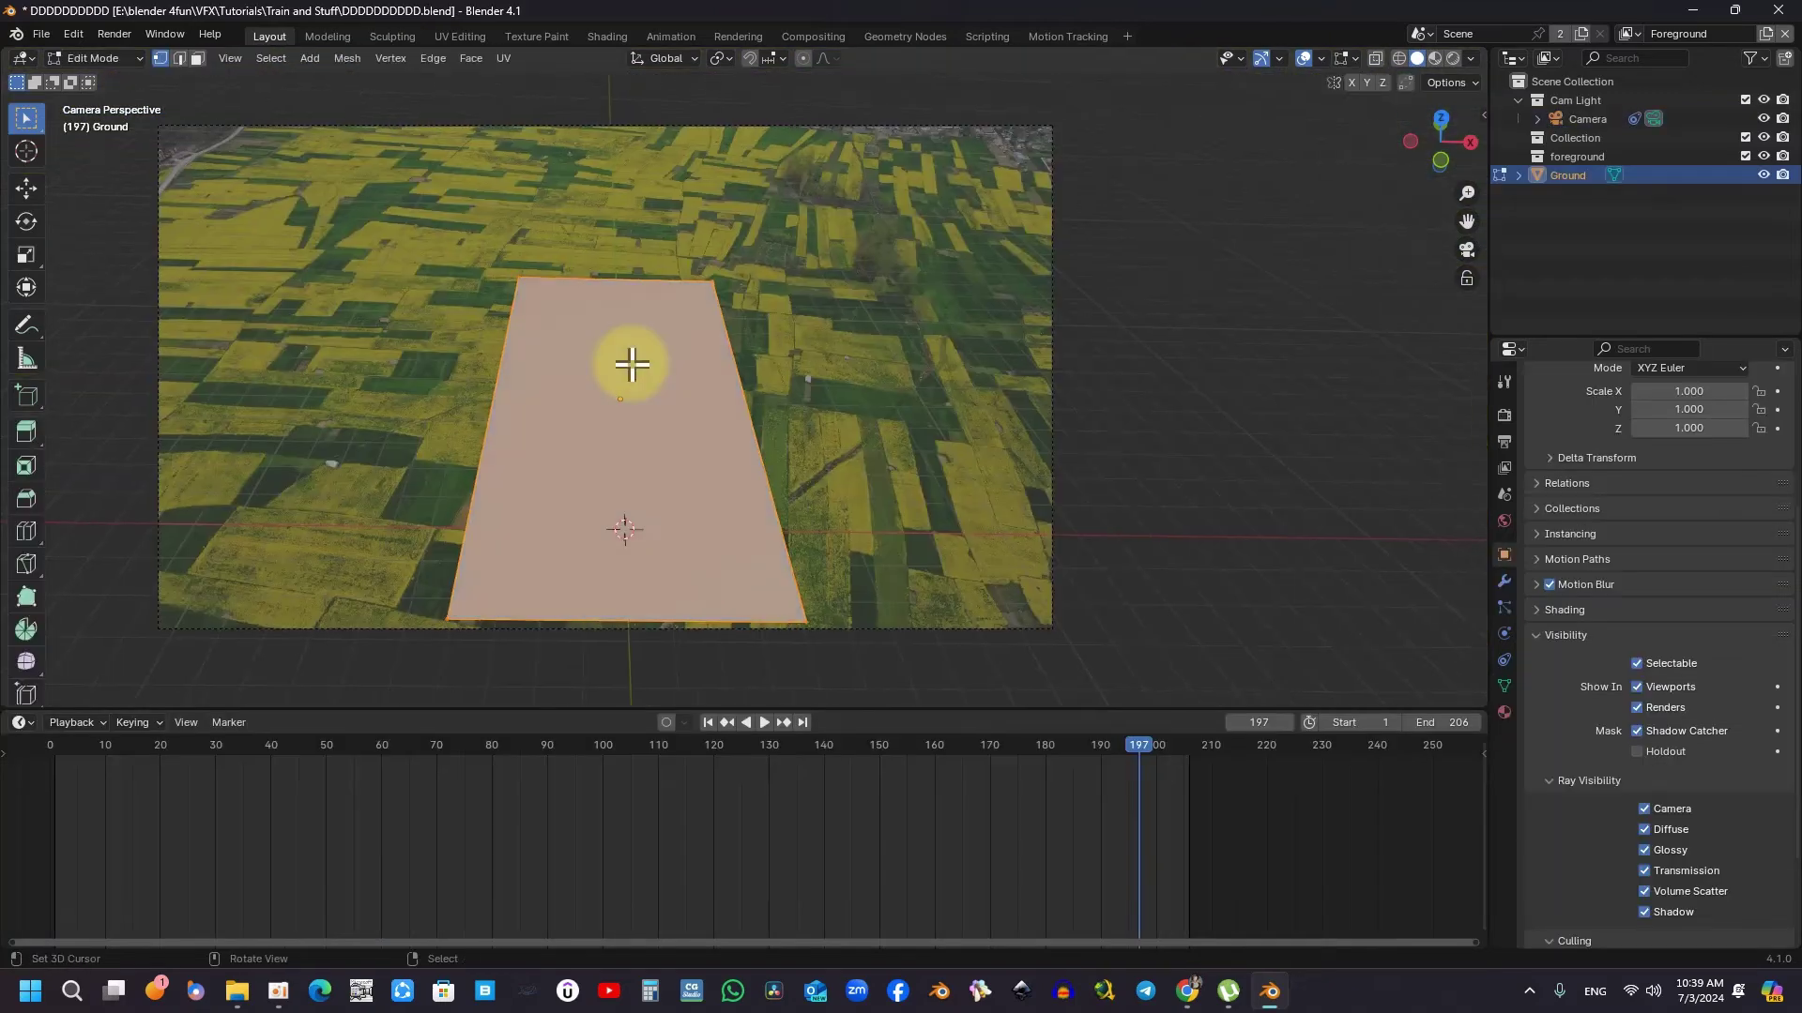
middle_click_drag(629, 334, 692, 334, "shift")
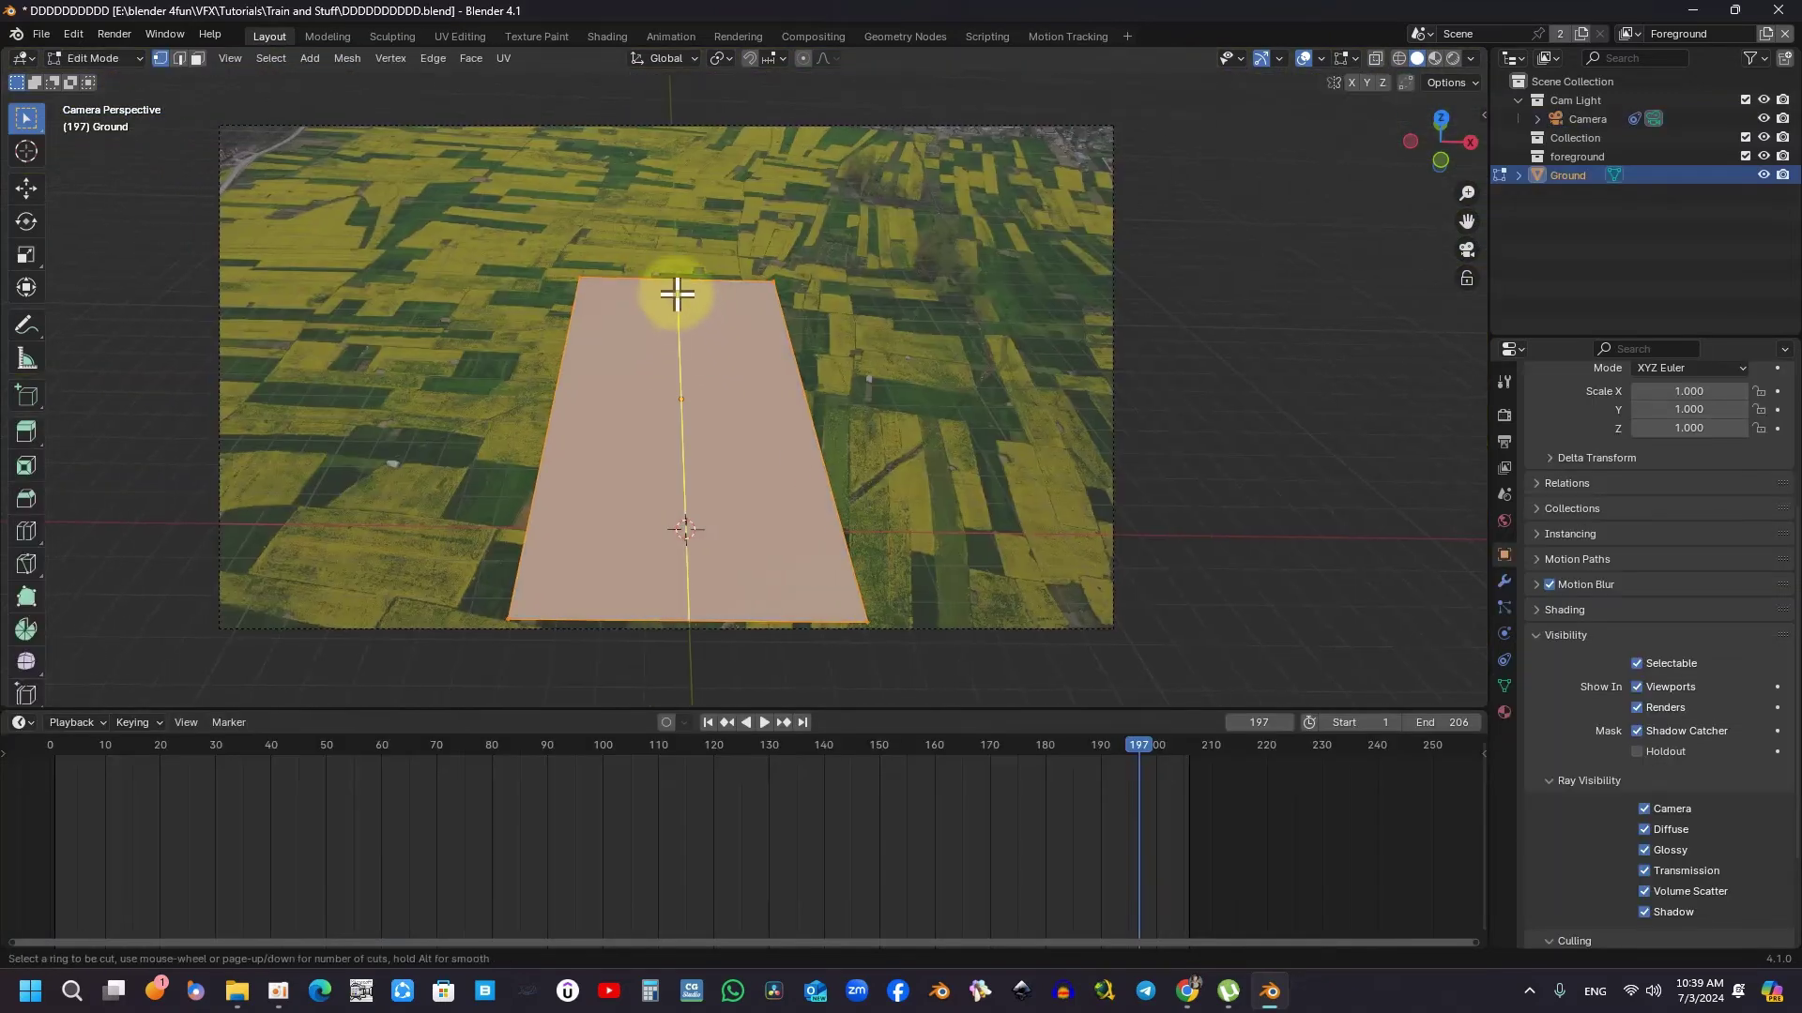
scroll(676, 294, "up", 1)
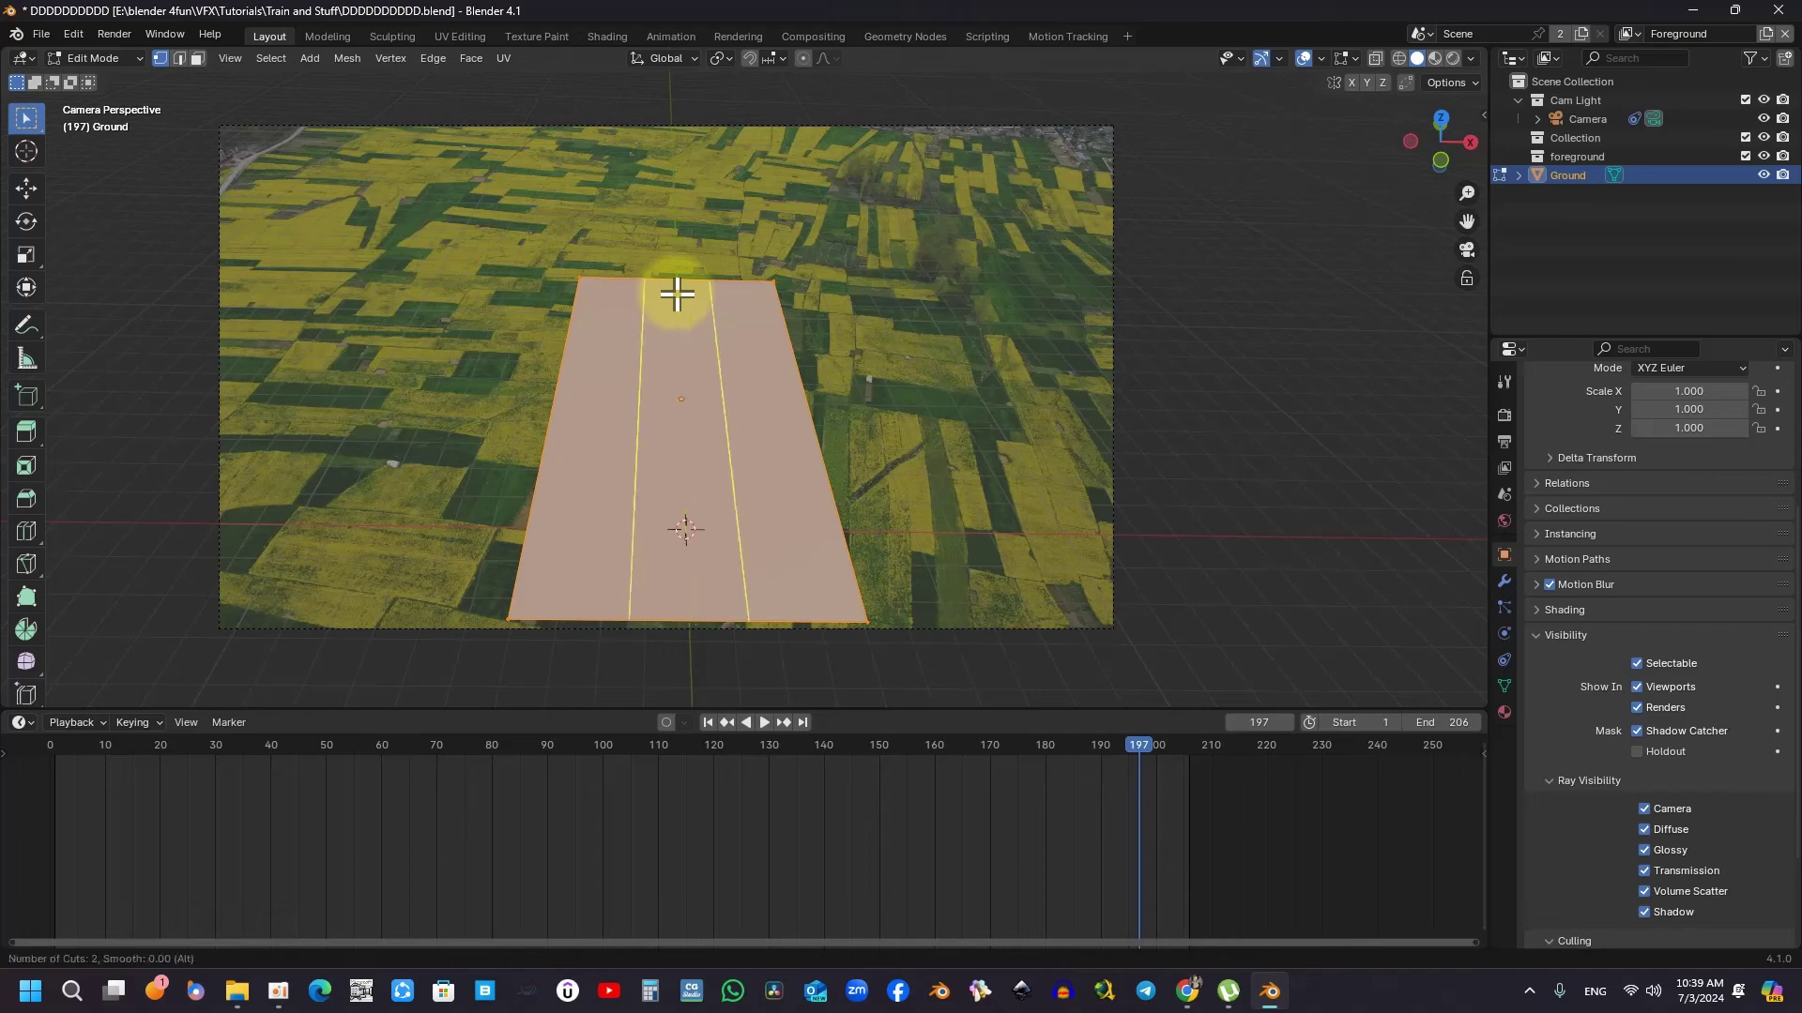
left_click(676, 293)
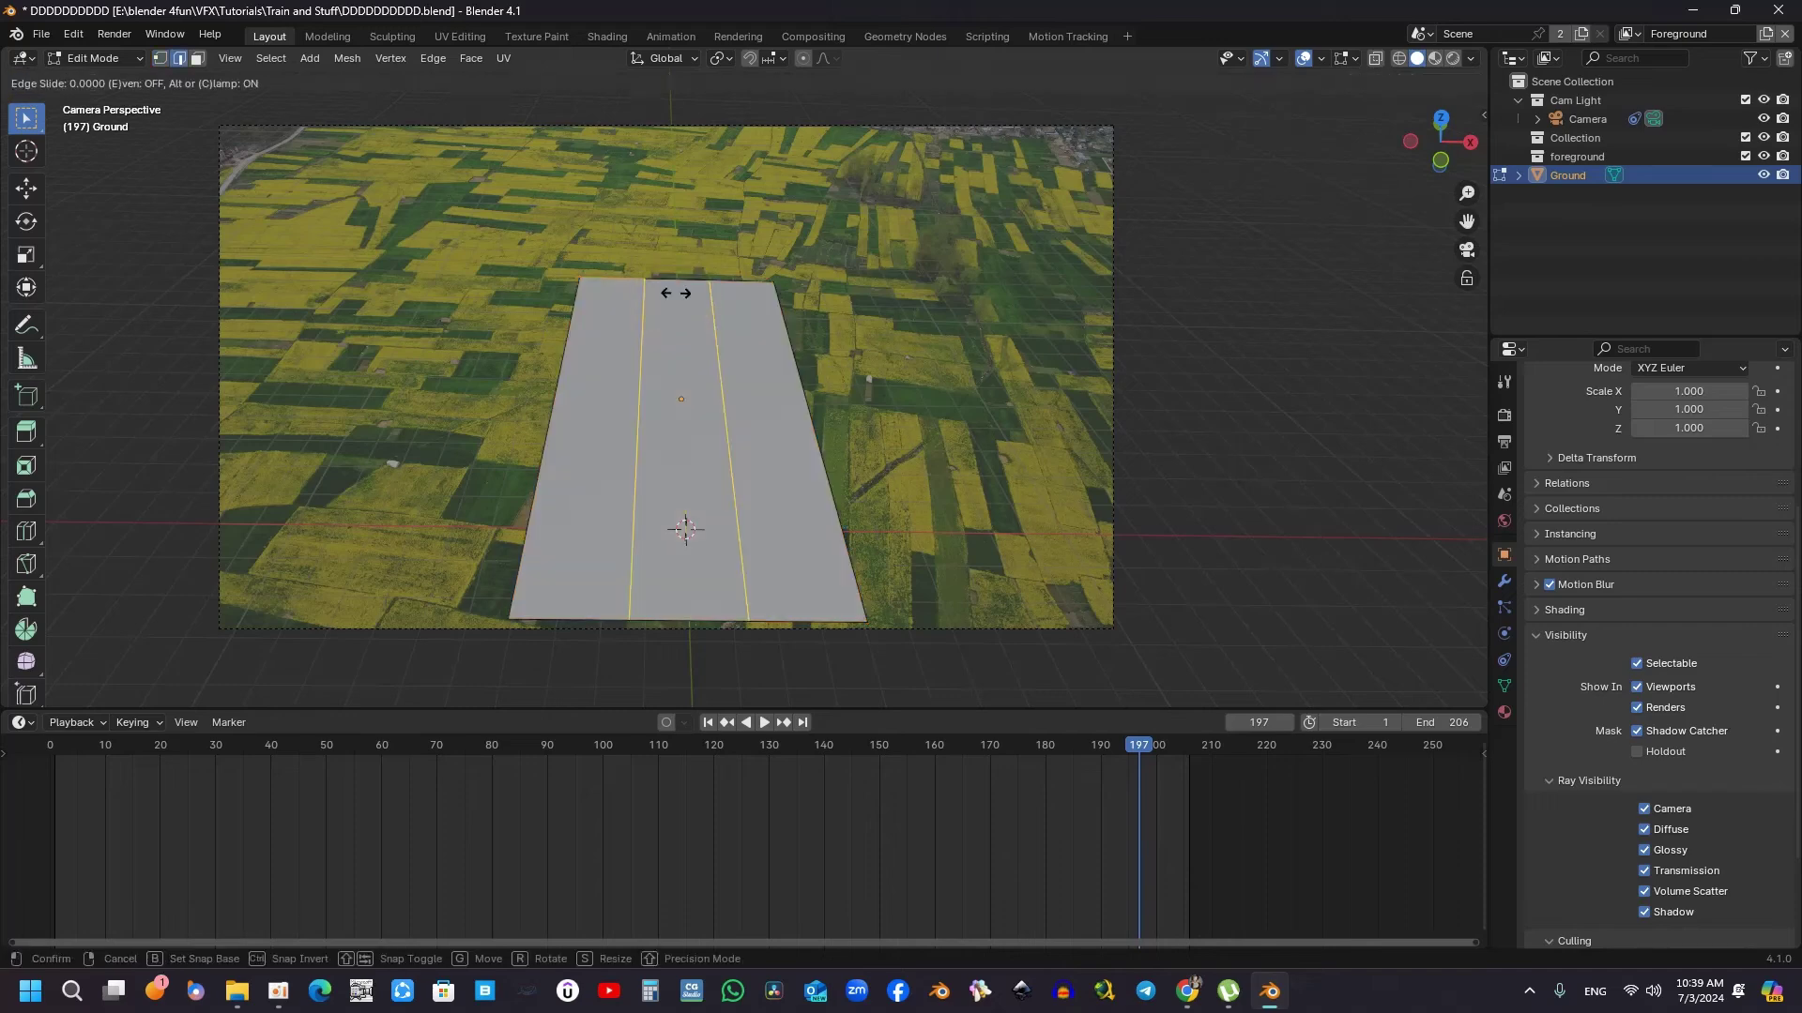
left_click(676, 293)
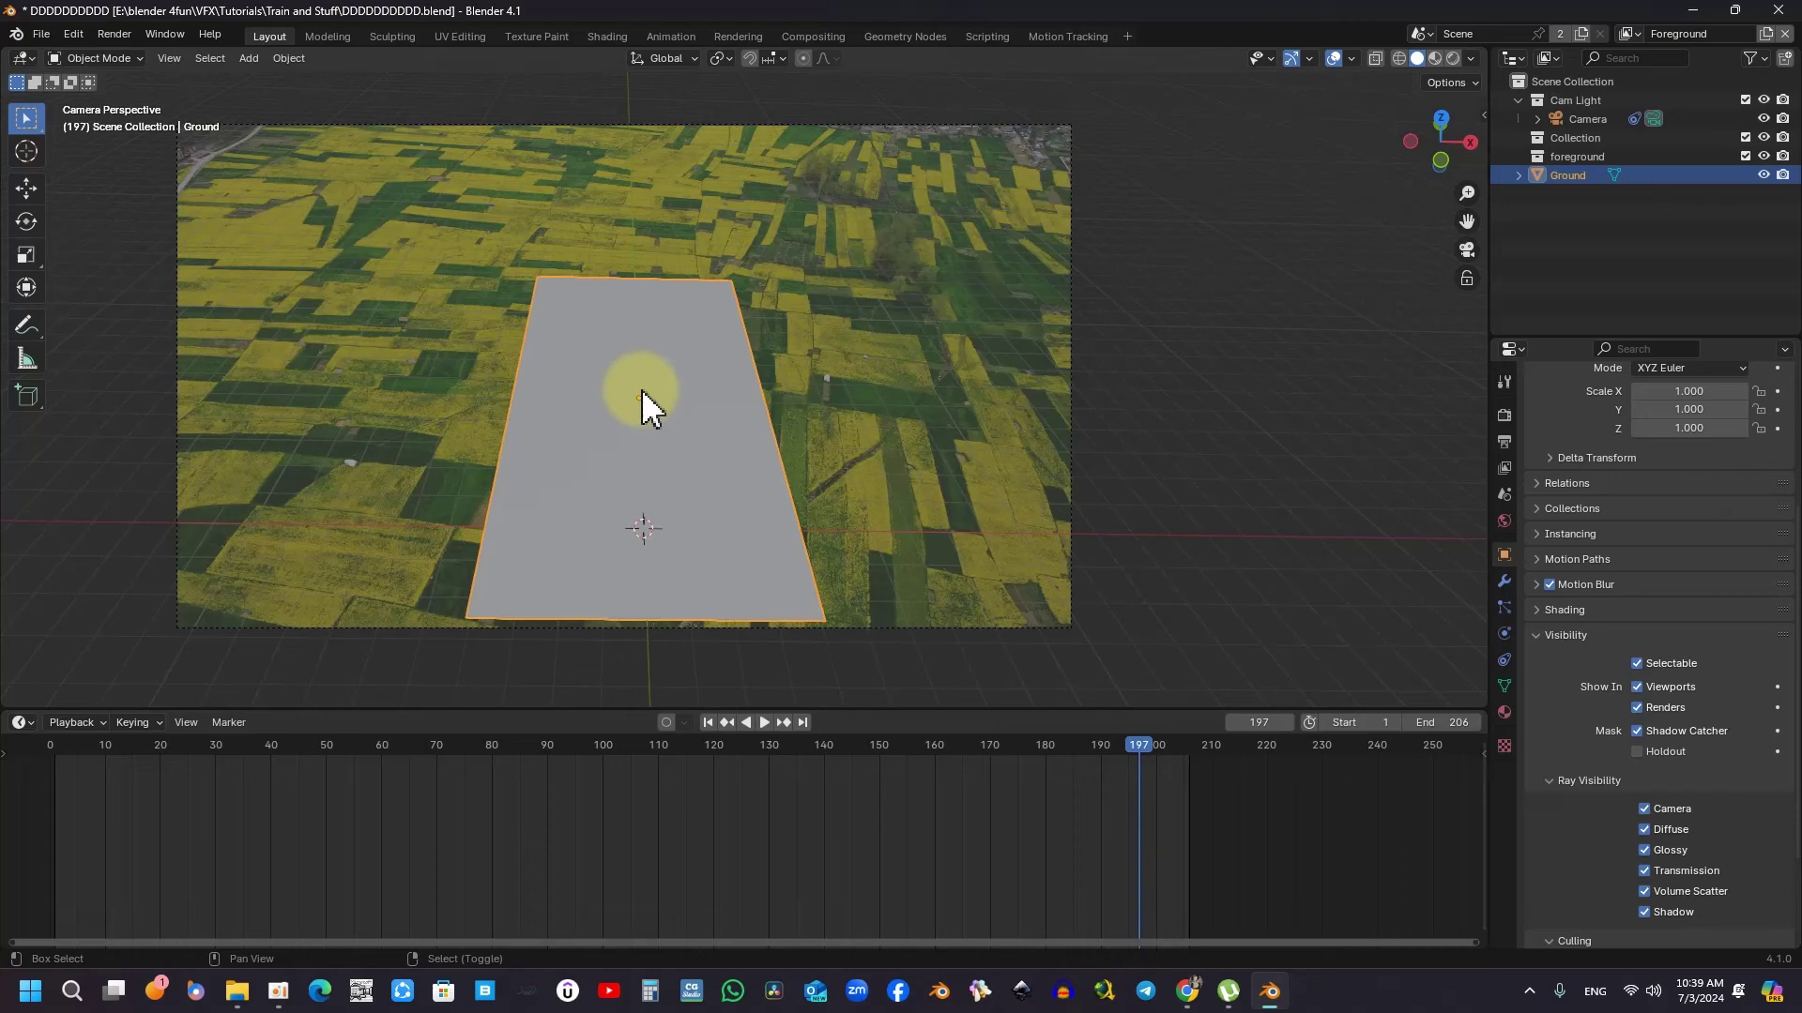
Re-enter Edit Mode and commit the two lengthwise loop cuts at default spacing.
key("Tab")
middle_click_drag(633, 362, 696, 333, "shift")
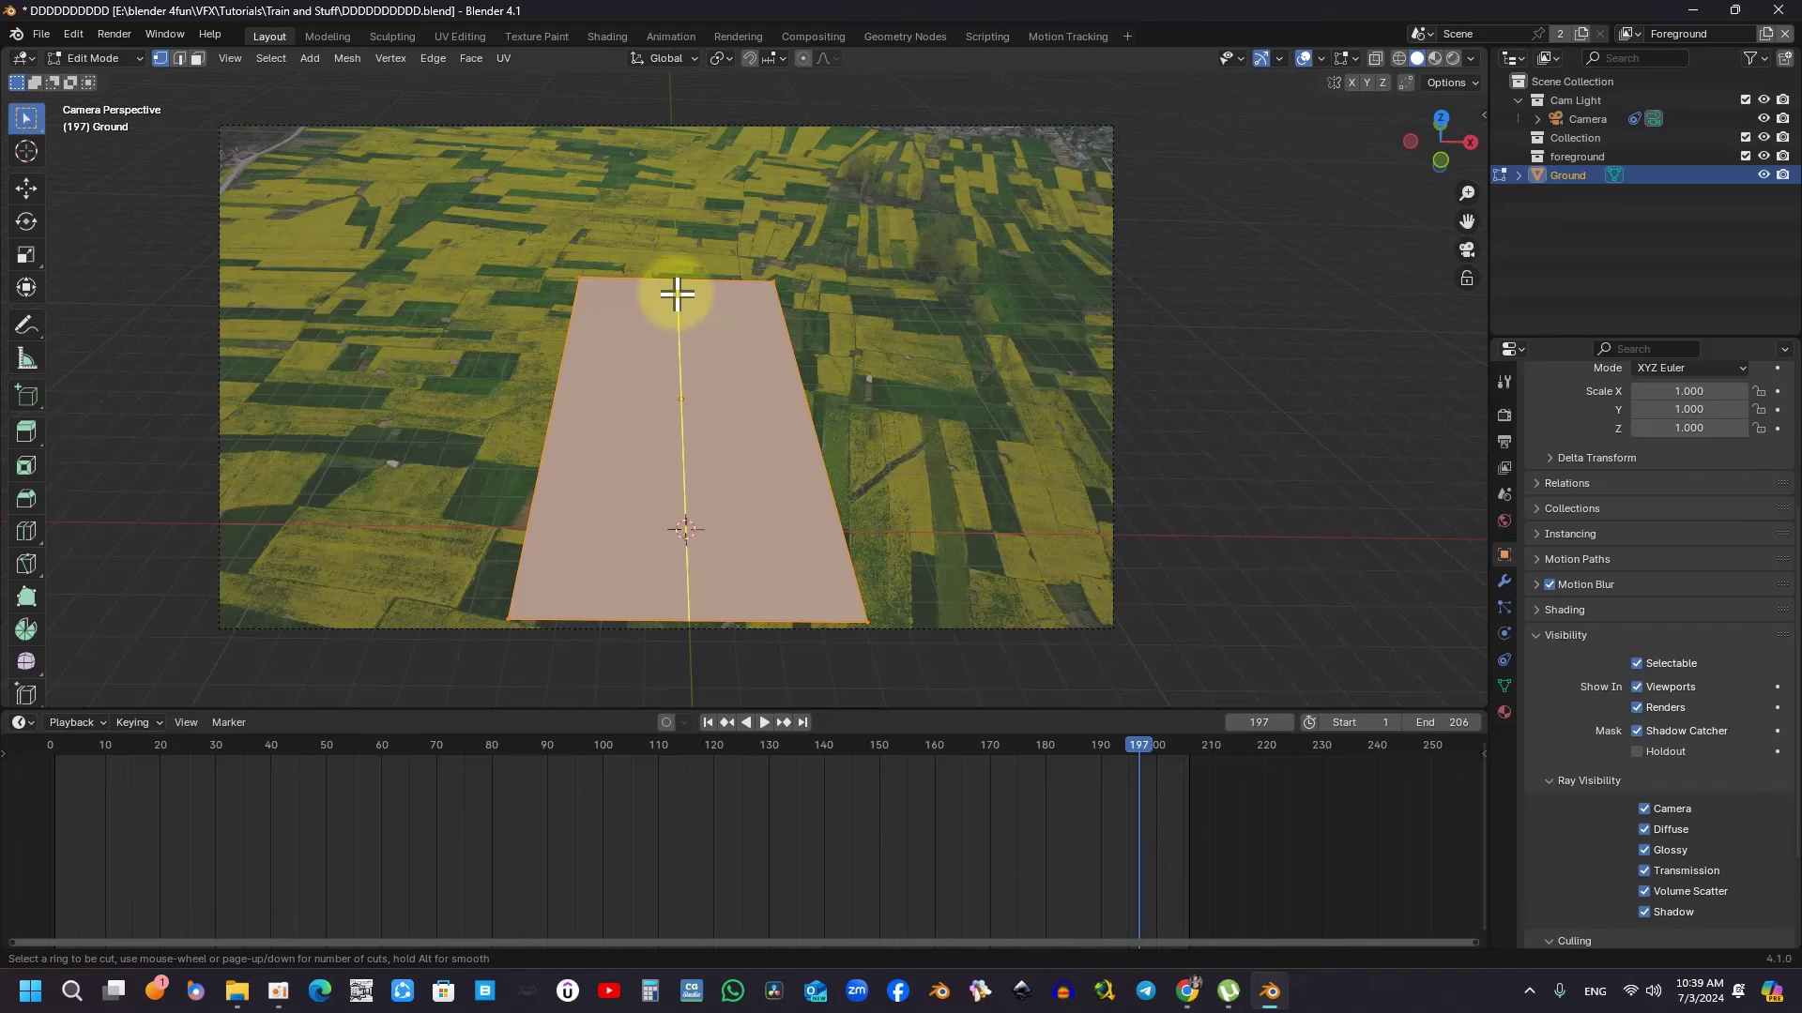
scroll(677, 293, "up", 1)
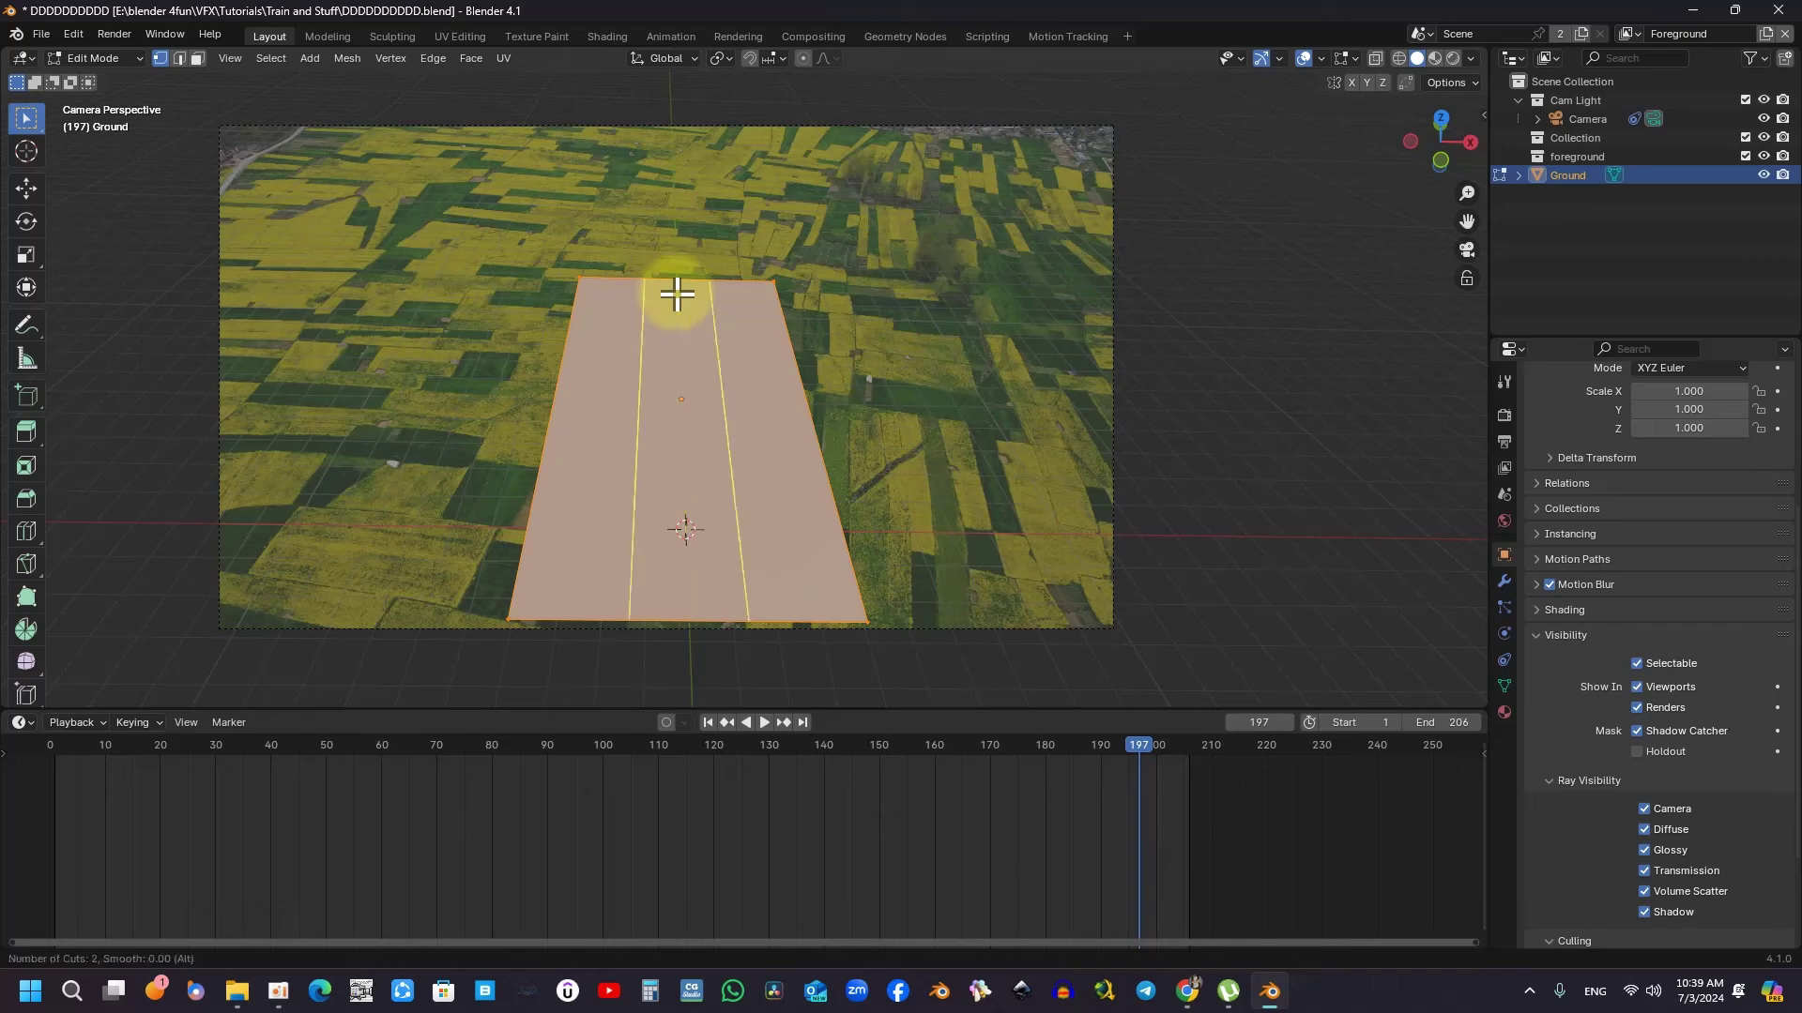
left_click(677, 294)
right_click(676, 292)
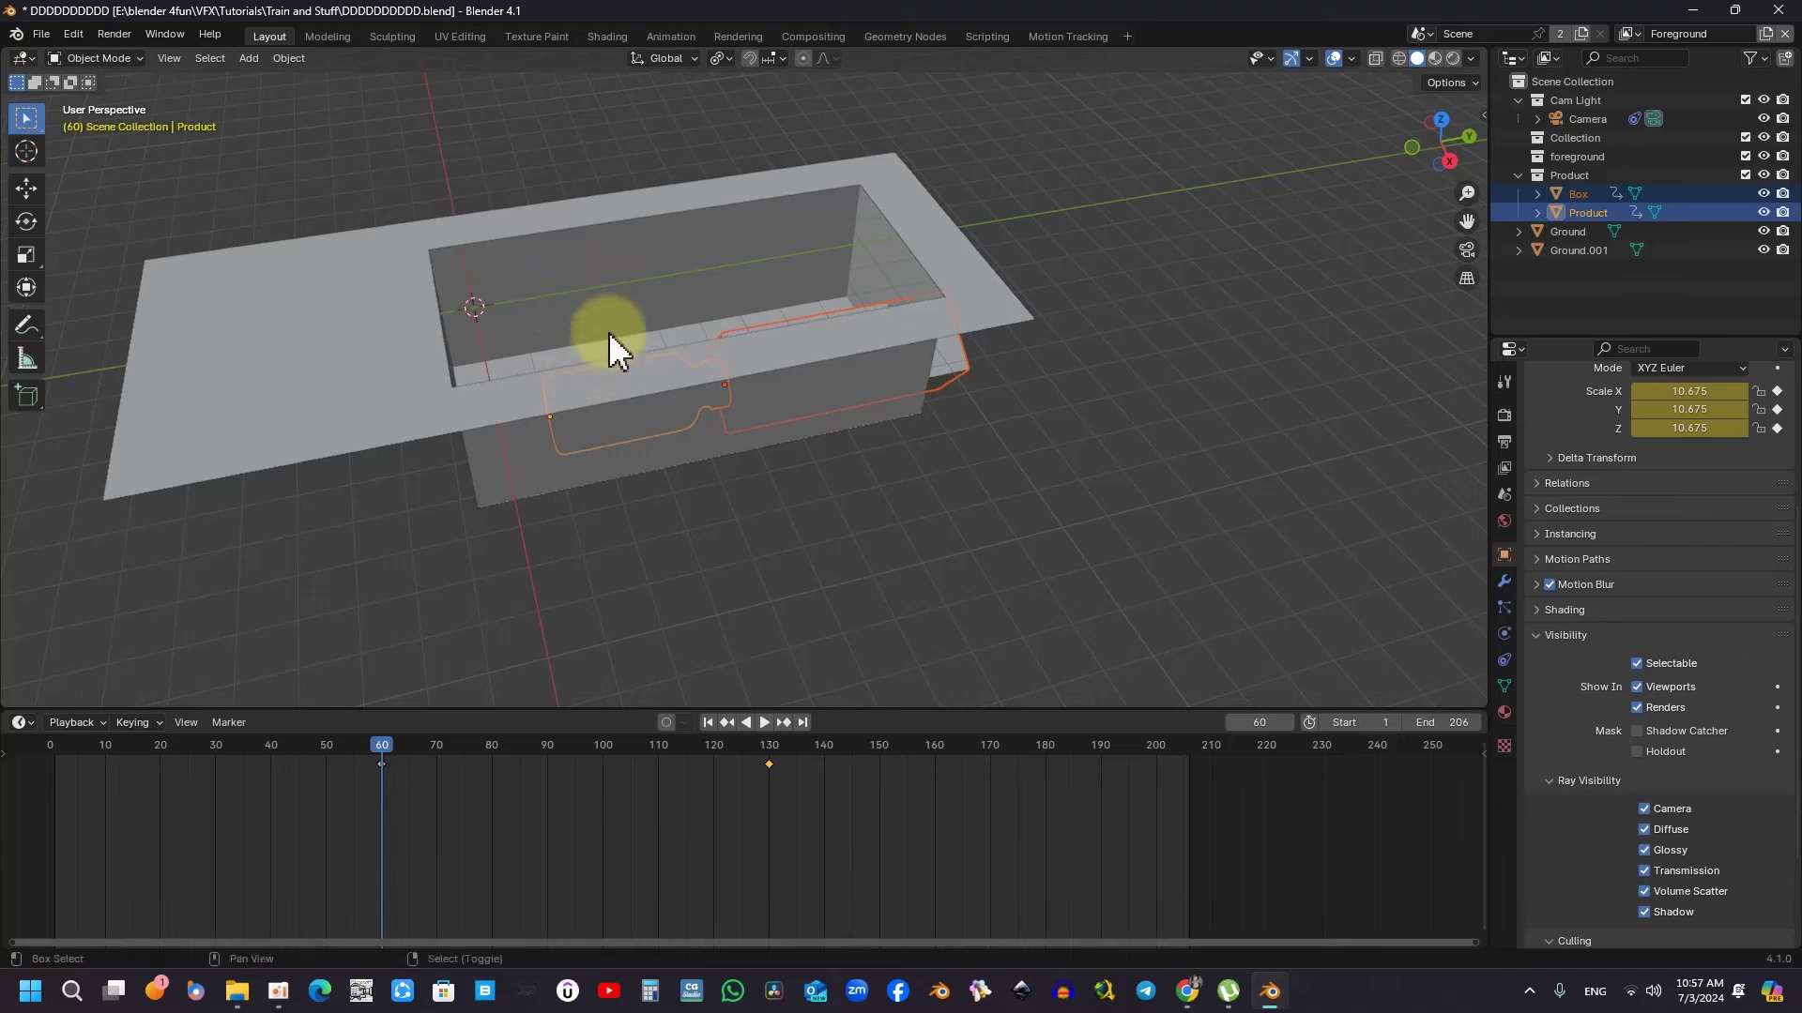
scroll(358, 781, "up", 2)
Shrink the product to about 0.757 scale and keyframe its scale.
middle_click_drag(808, 466, 860, 599)
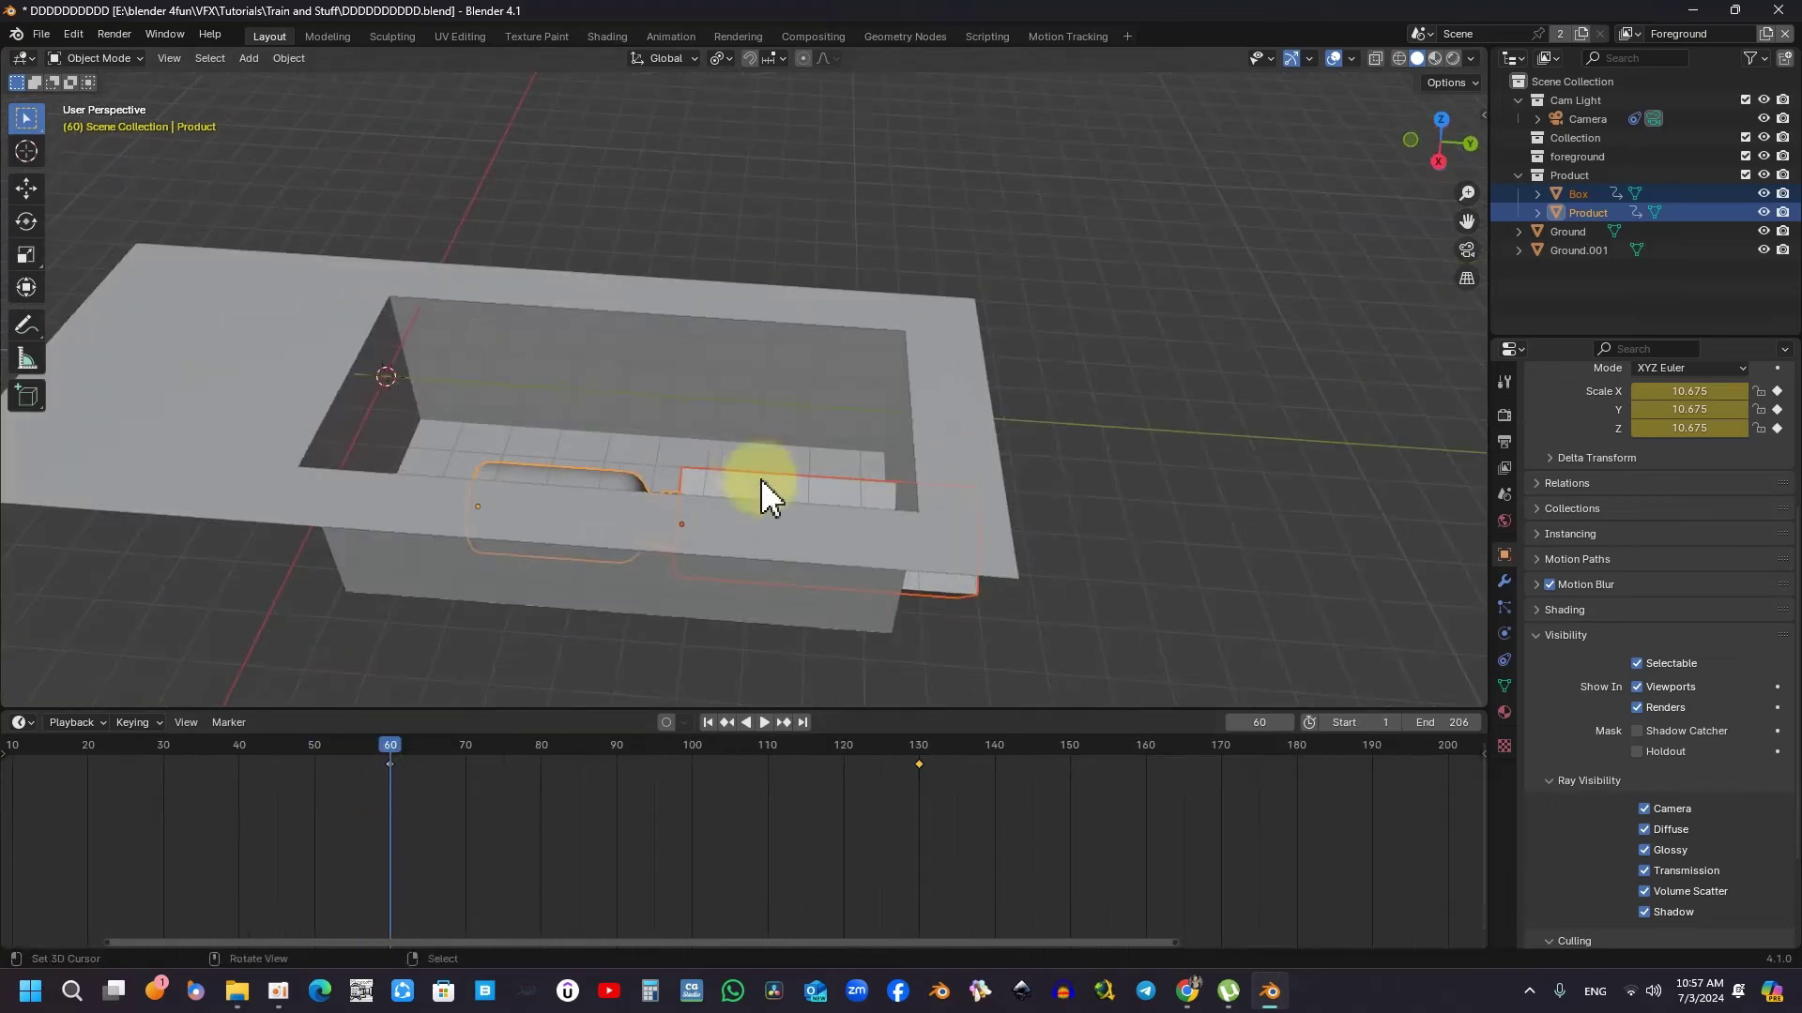
middle_click_drag(895, 529, 916, 495)
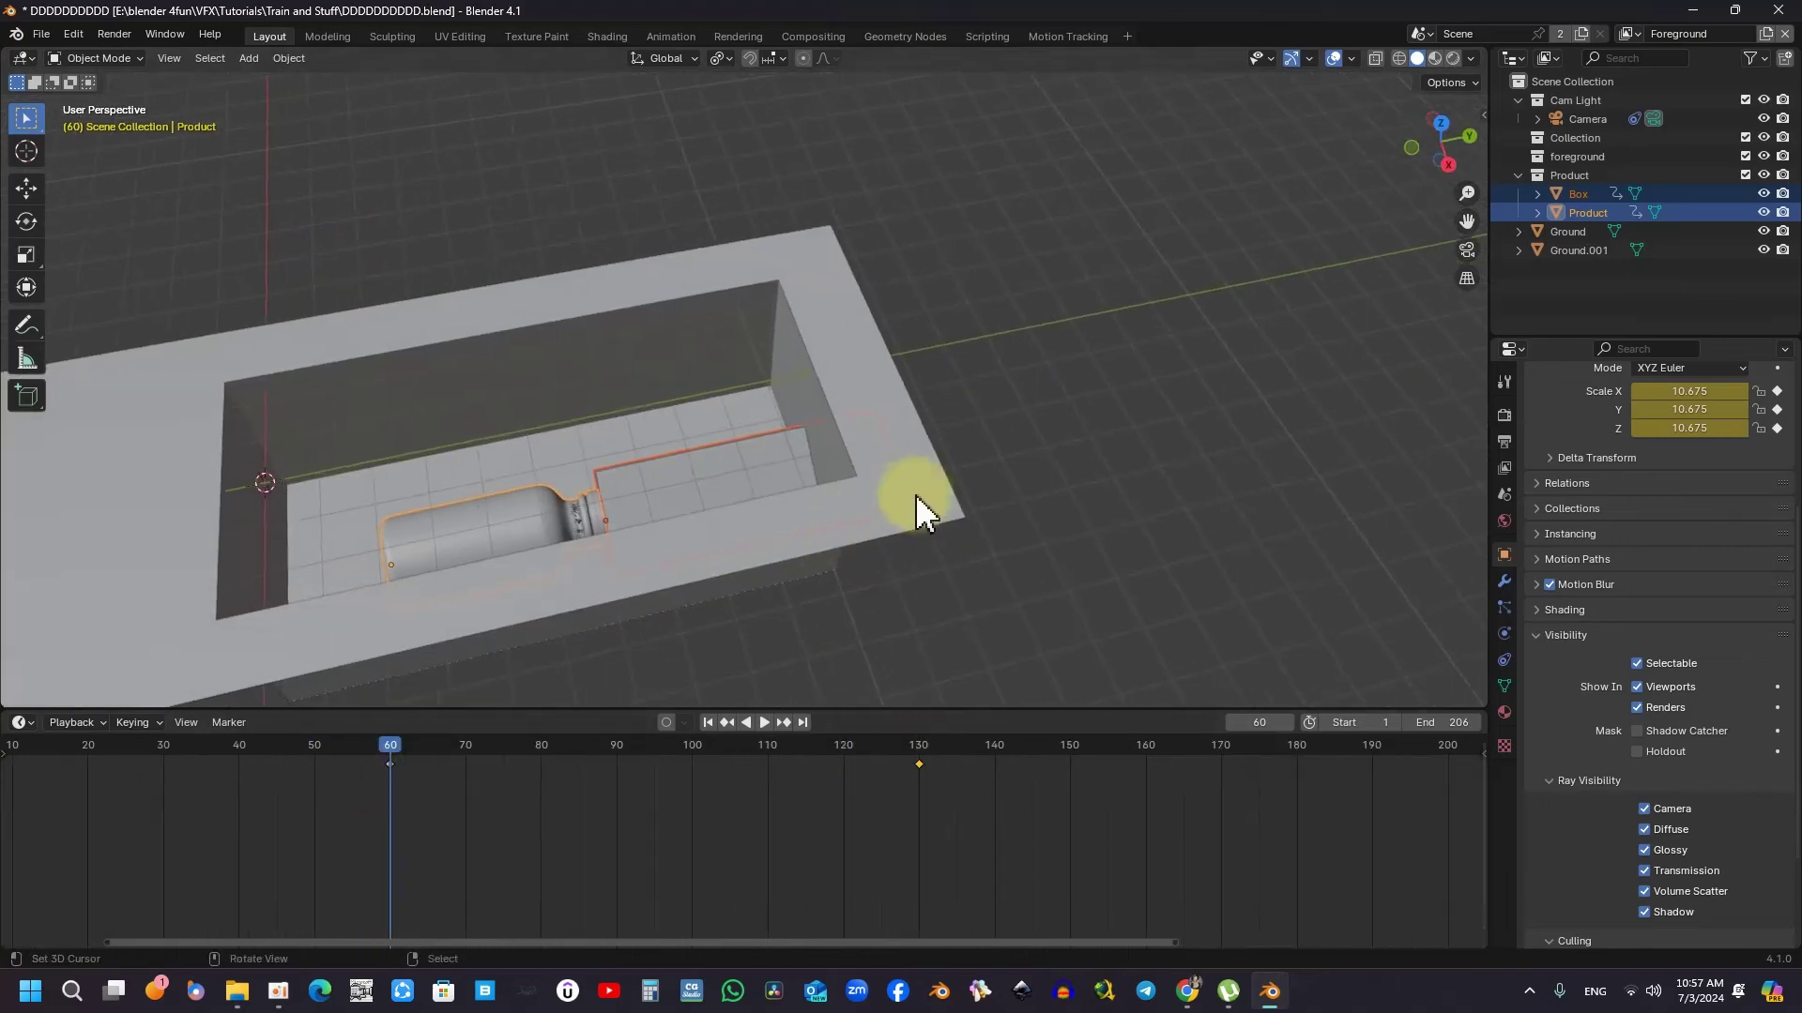
key("s")
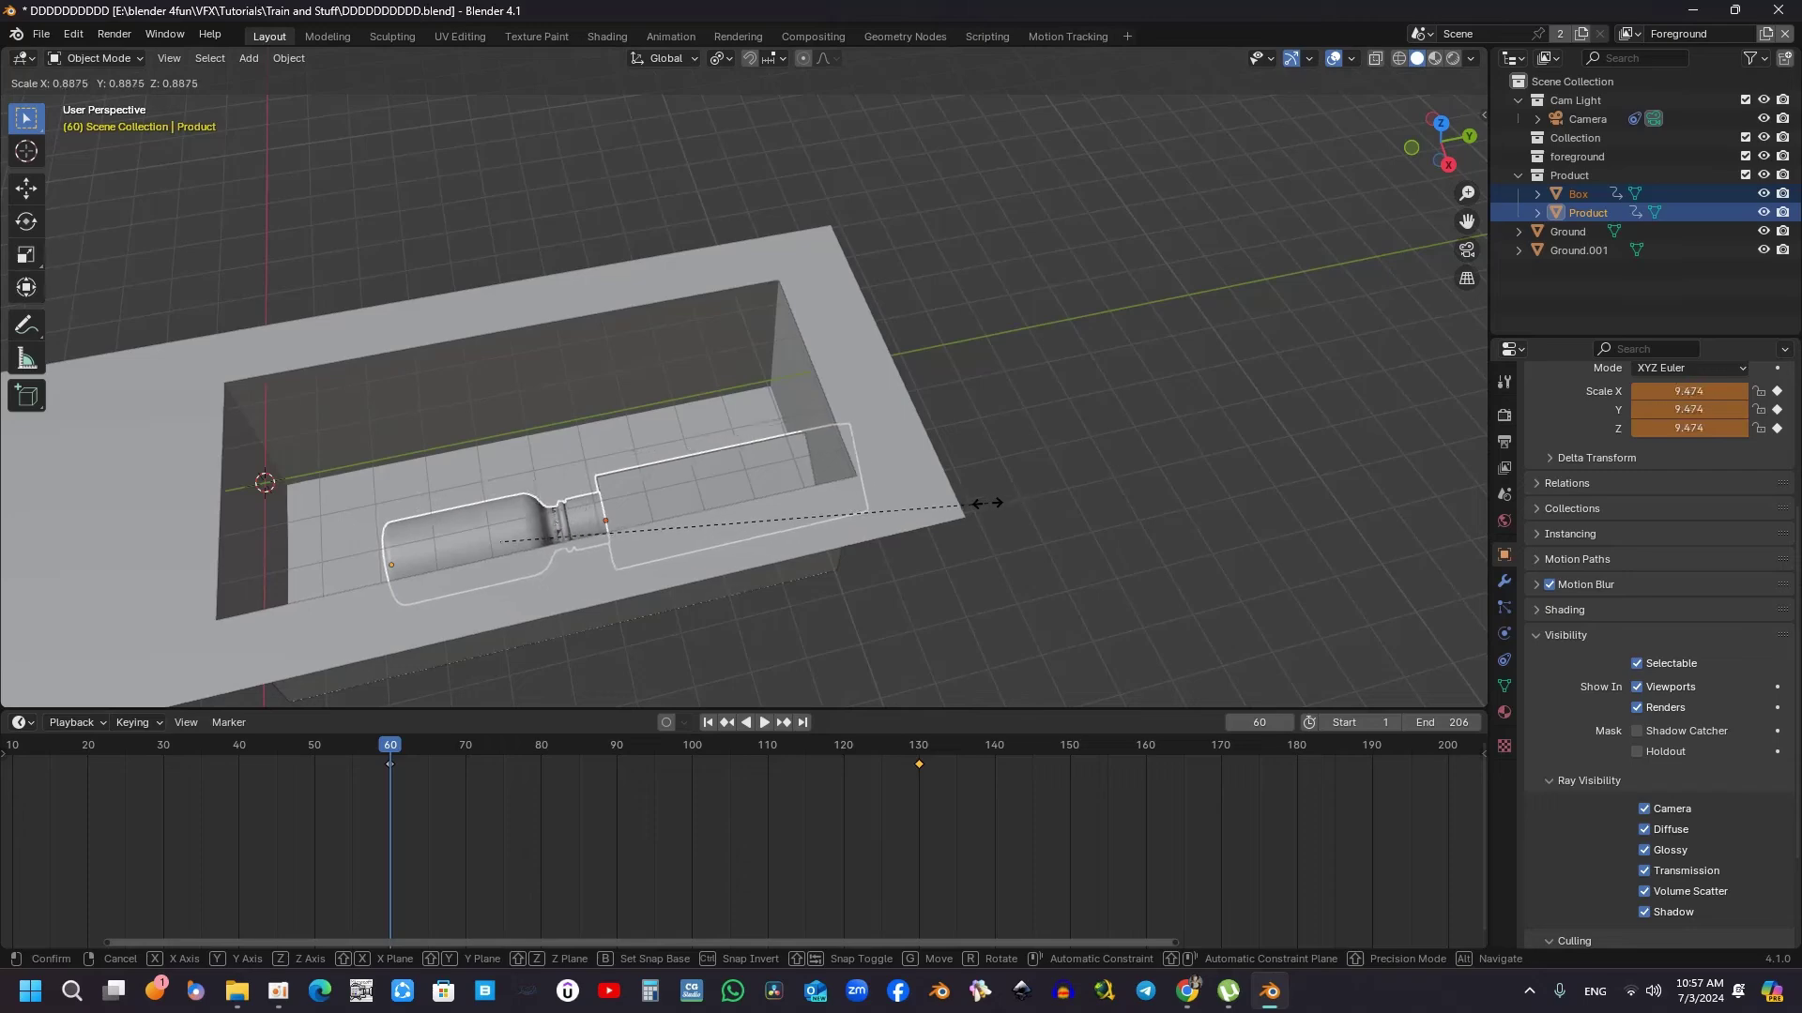
left_click(917, 503)
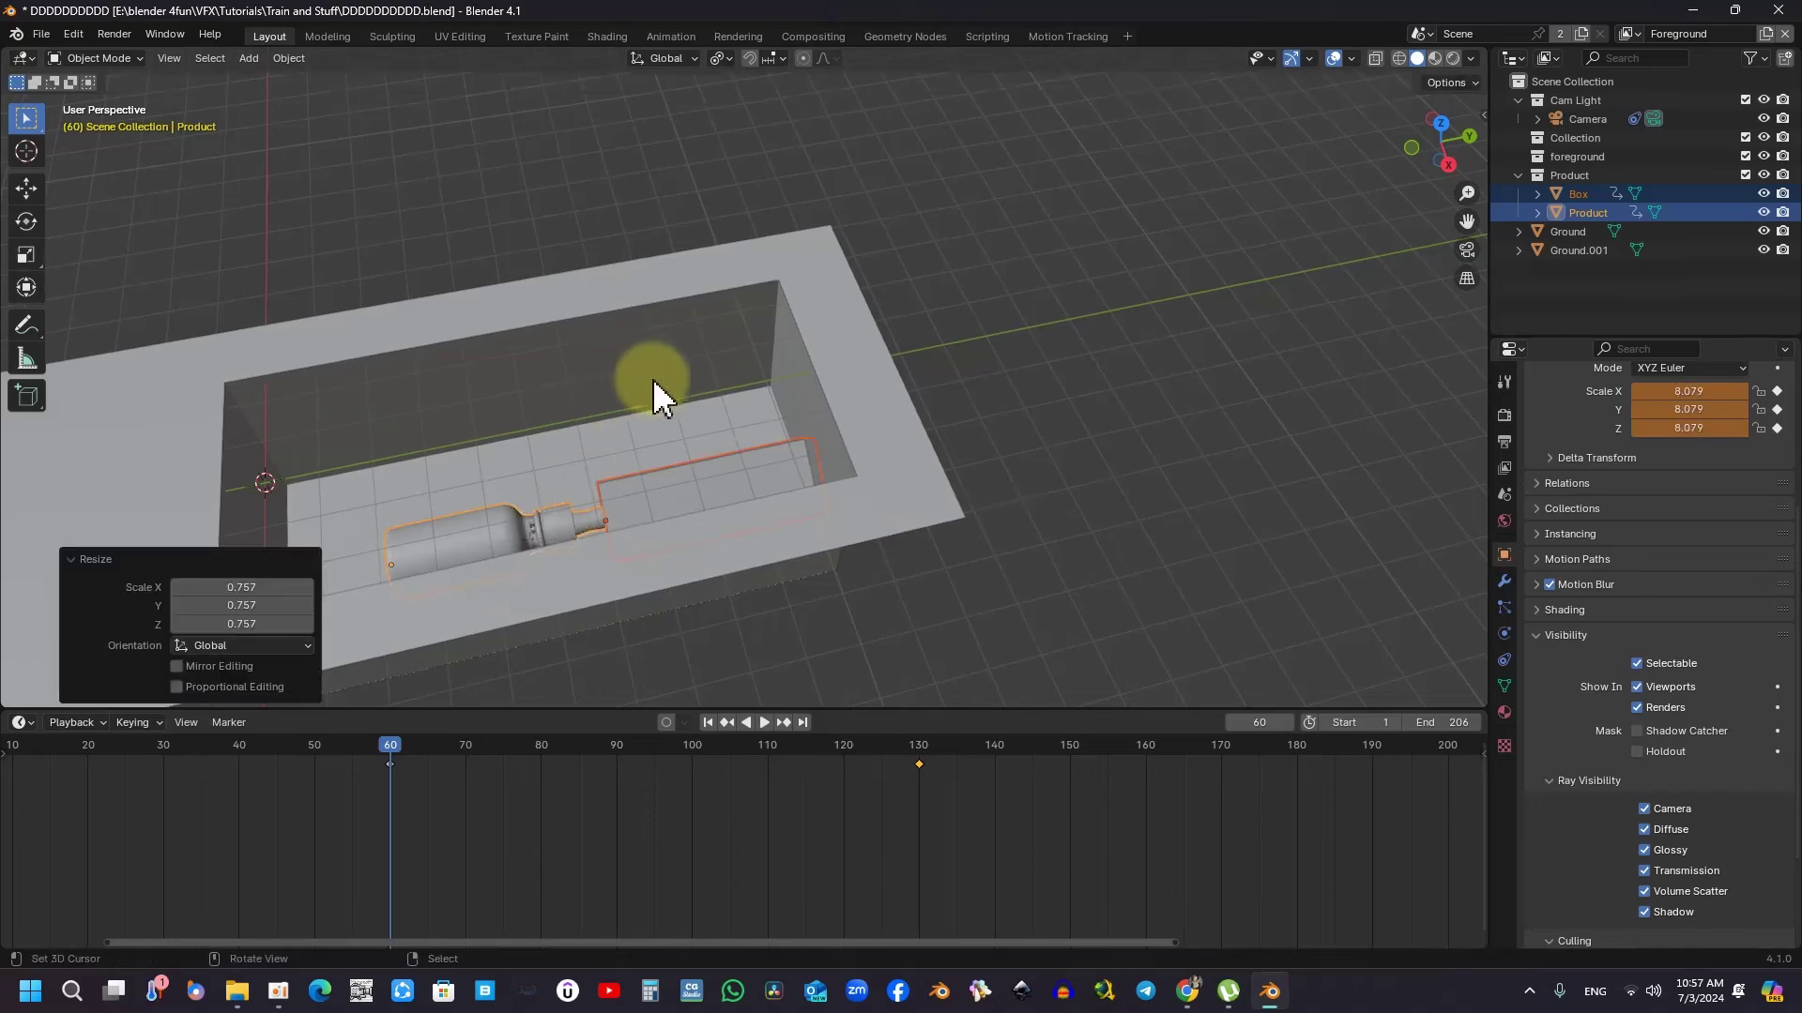
key("i")
mouse_move(678, 380)
middle_mouse_down()
mouse_move(826, 475)
mouse_move(837, 445)
mouse_move(659, 457)
middle_mouse_up()
Jump to the first frame, save the file, and view through the scene camera.
key("shift+Left")
key("ctrl+s")
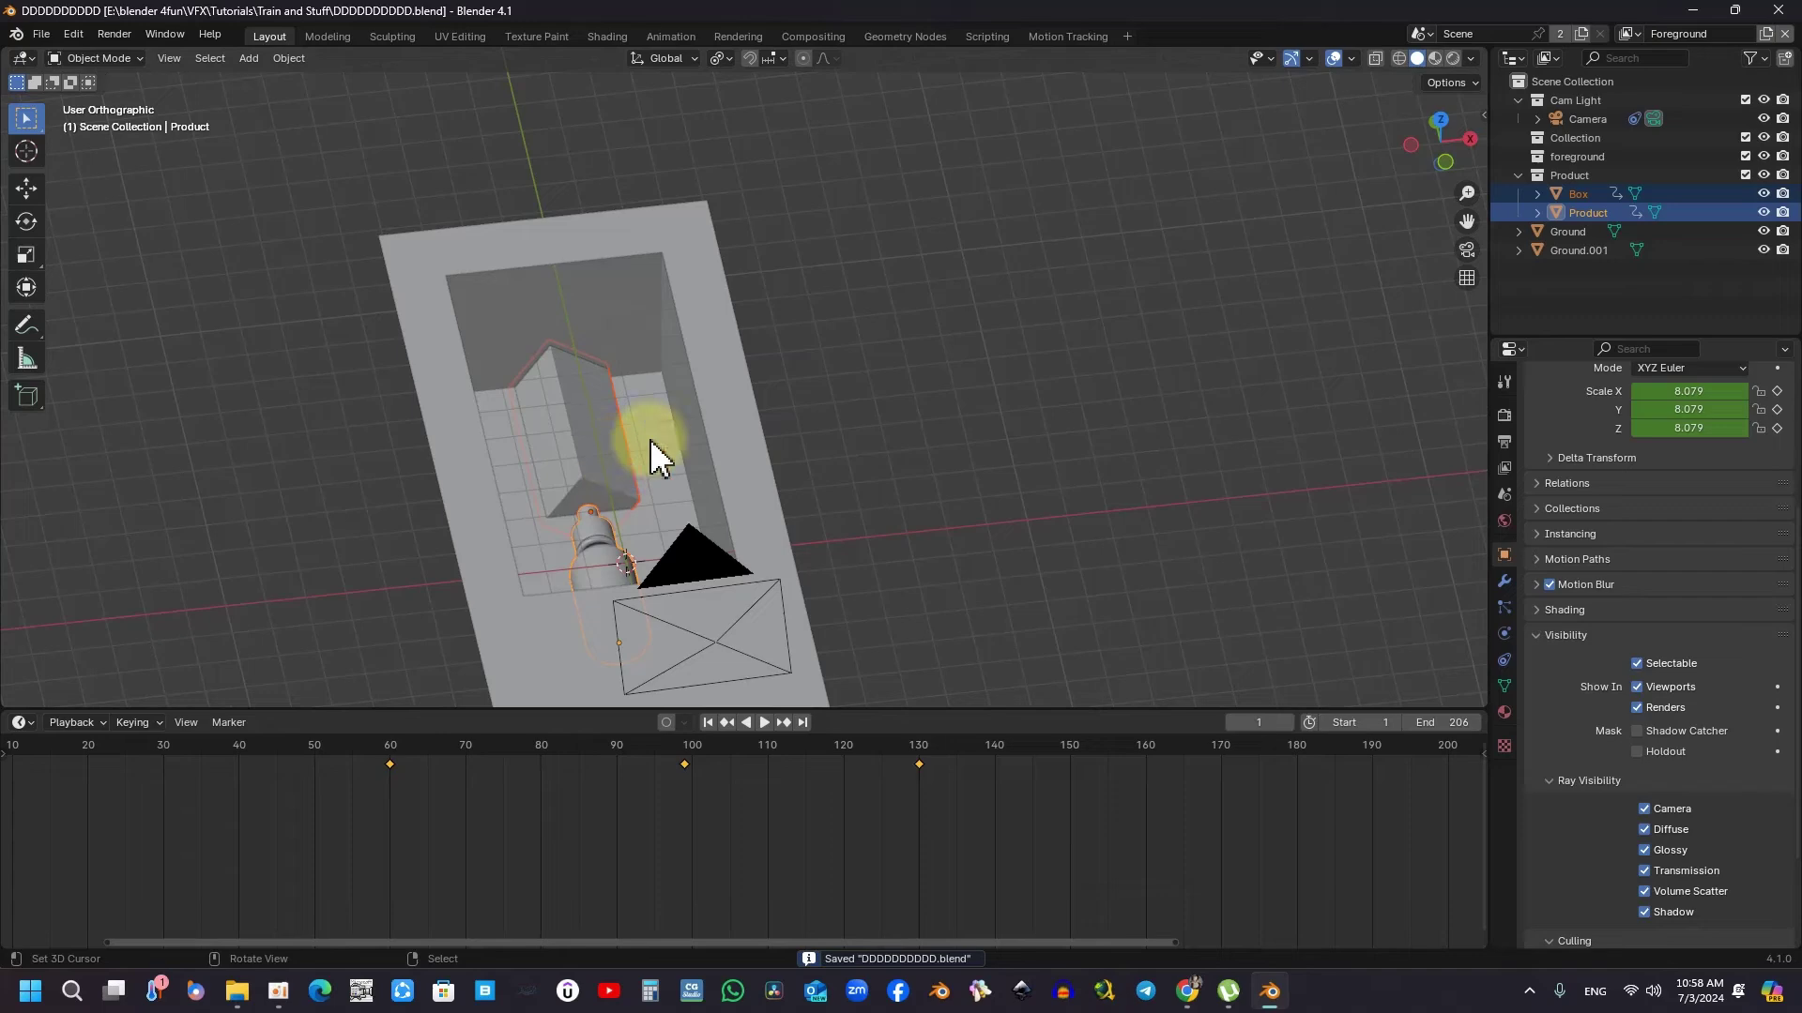
key("KP_0")
scroll(642, 423, "up", 2)
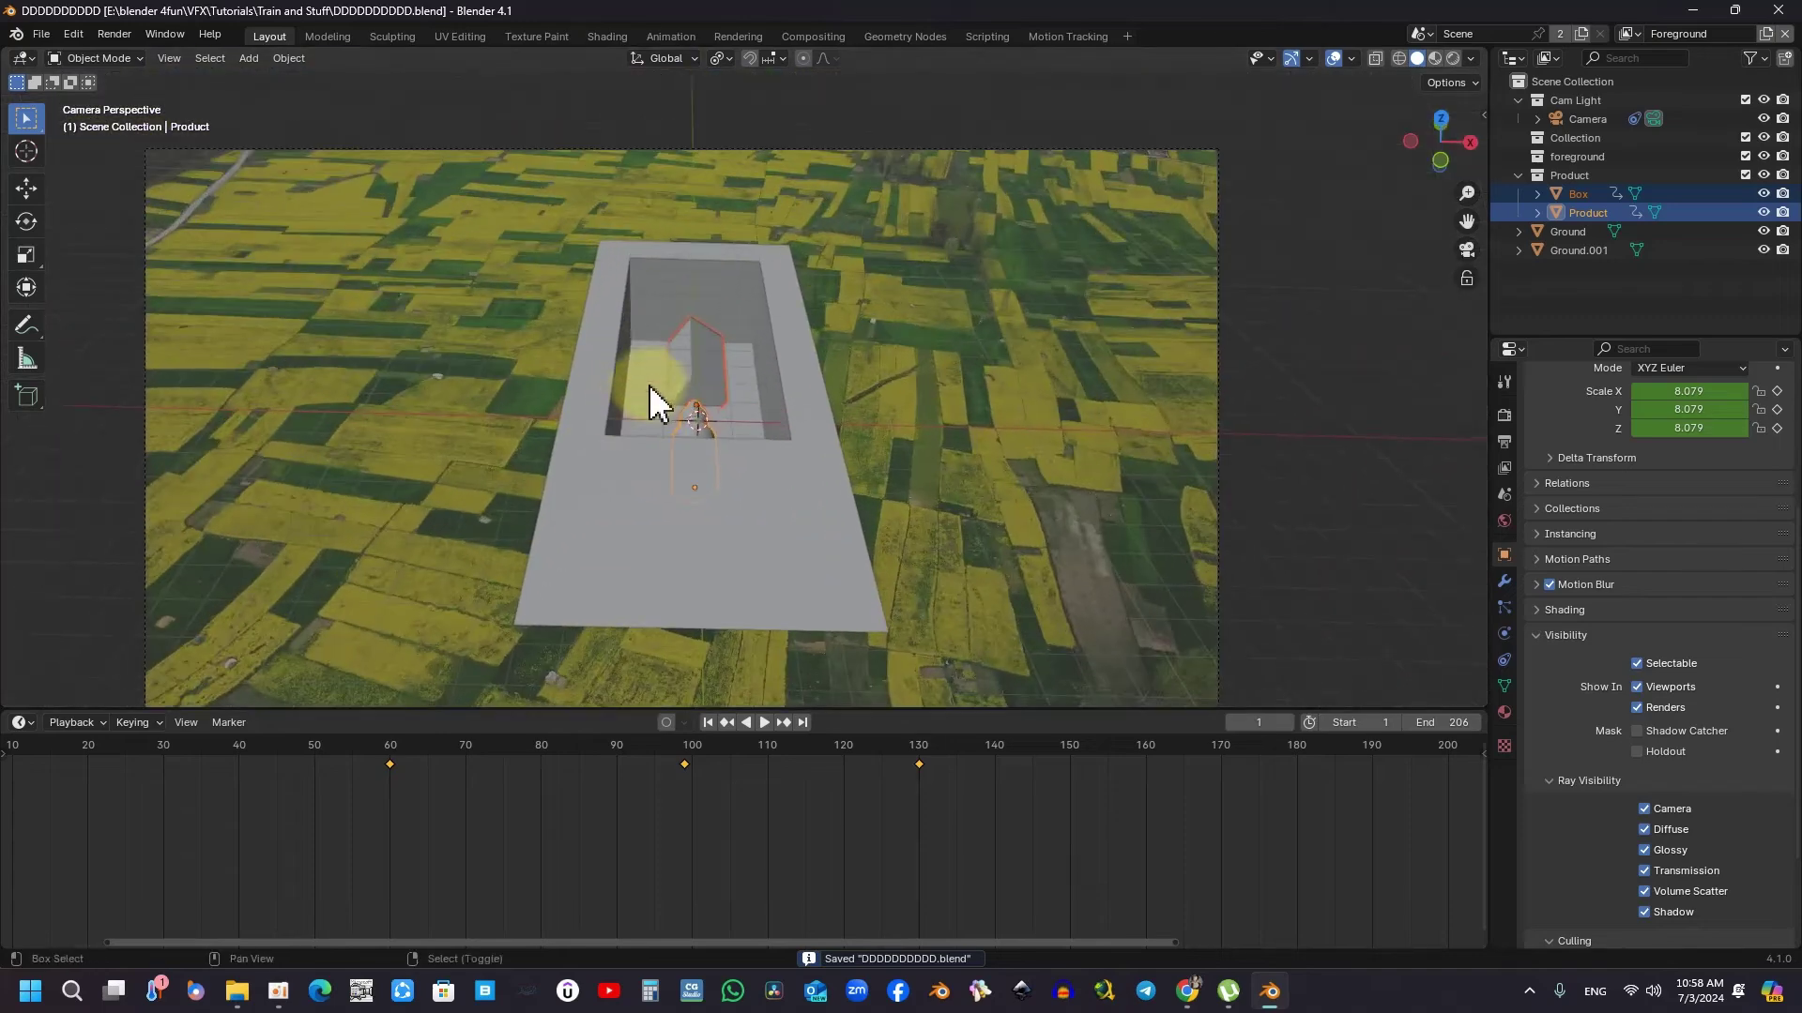
scroll(648, 385, "up", 2)
scroll(586, 391, "up", 1)
middle_click_drag(586, 392, 502, 490, "shift")
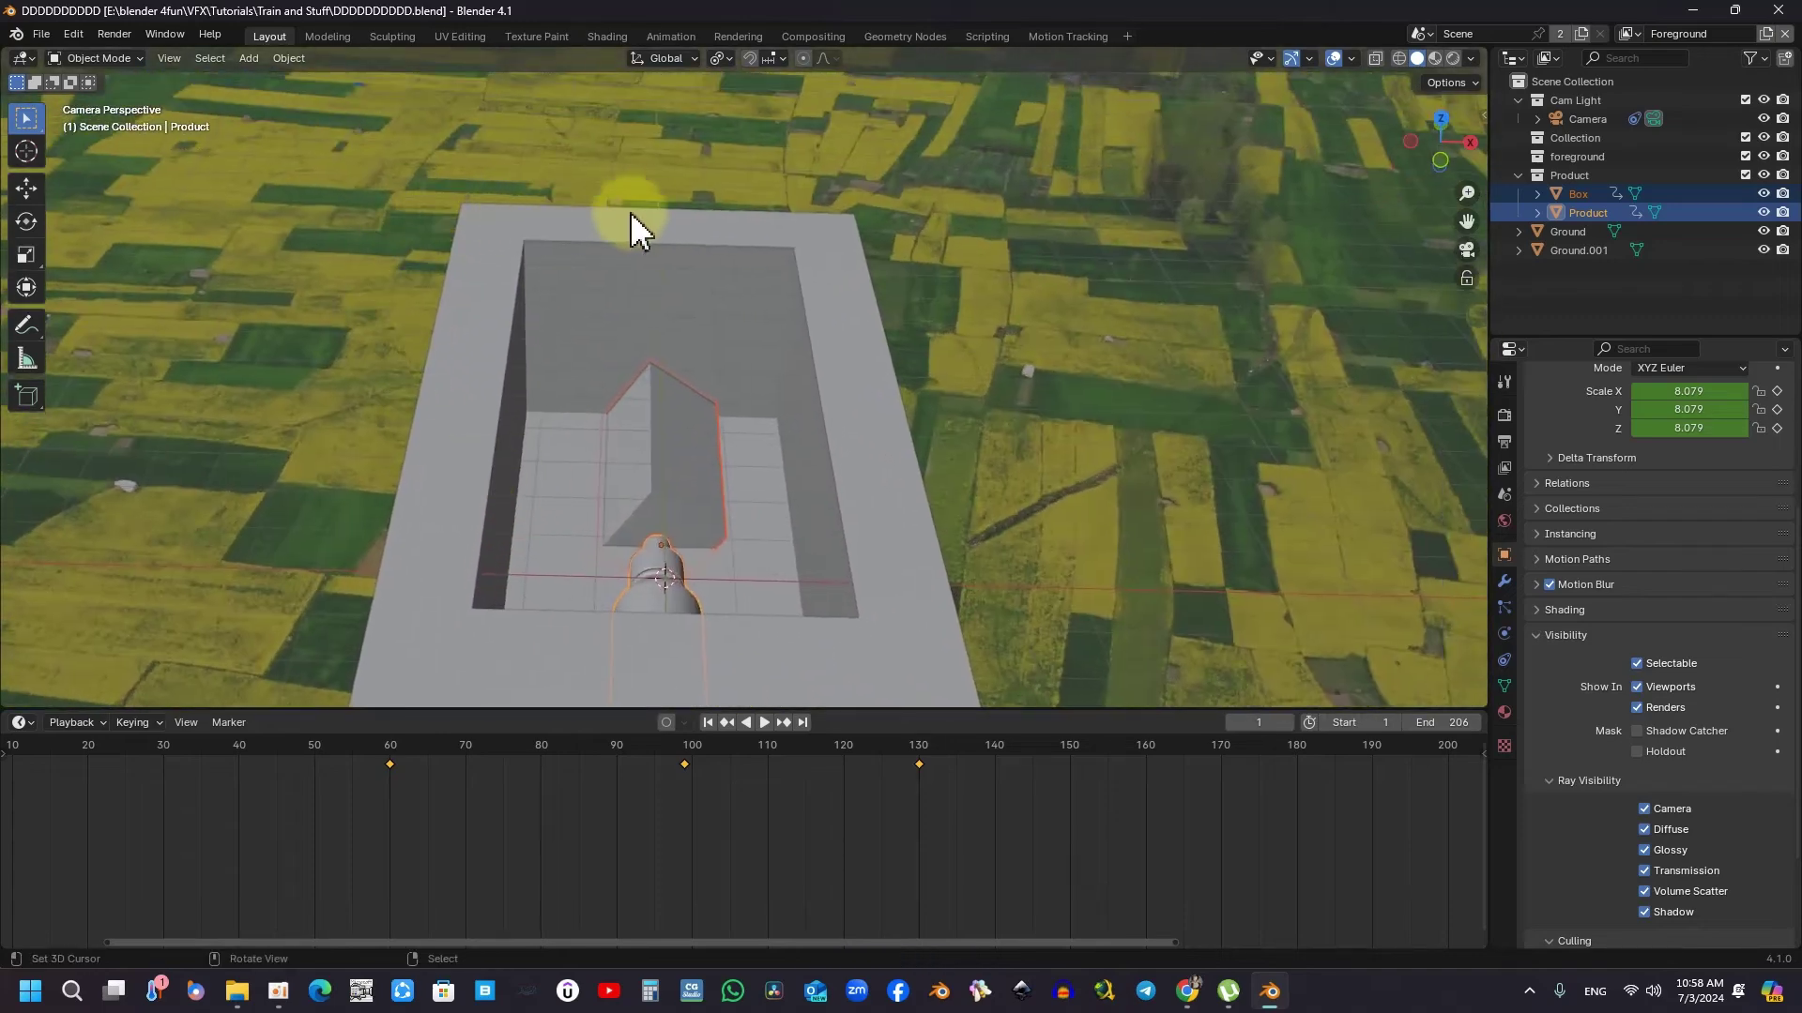
scroll(801, 479, "down", 1)
scroll(741, 431, "down", 2)
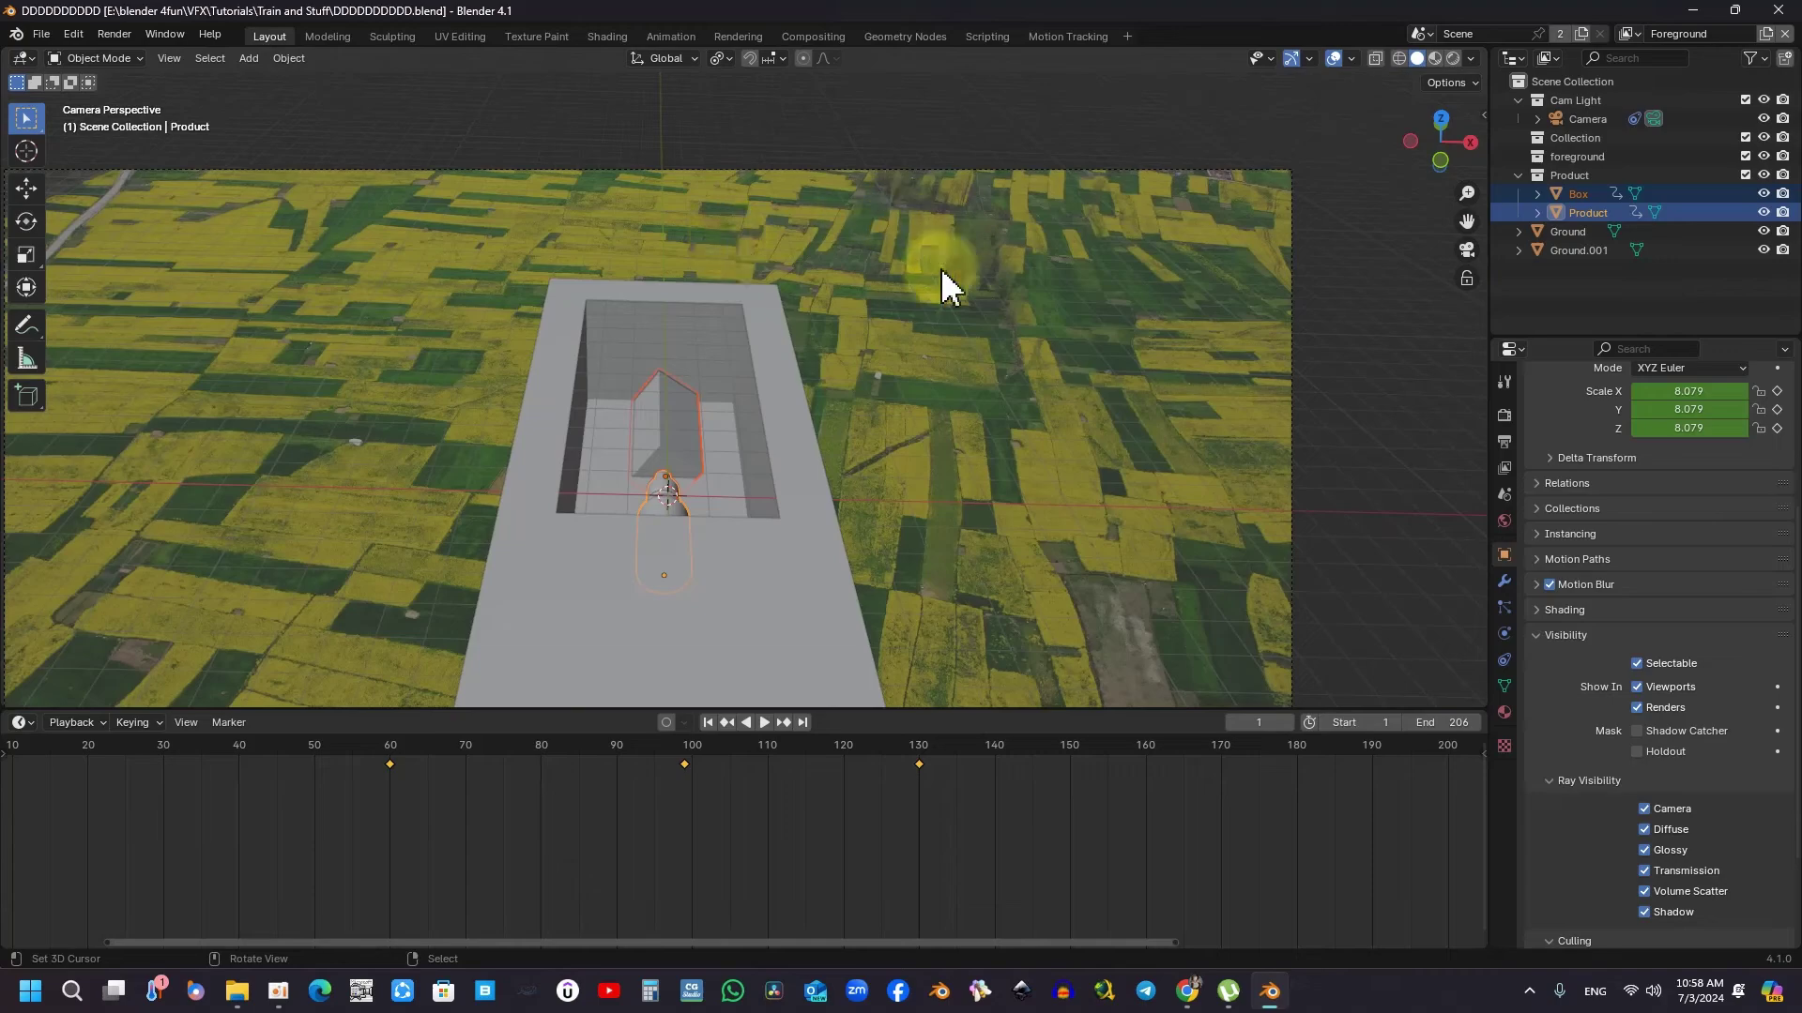
scroll(740, 264, "up", 1)
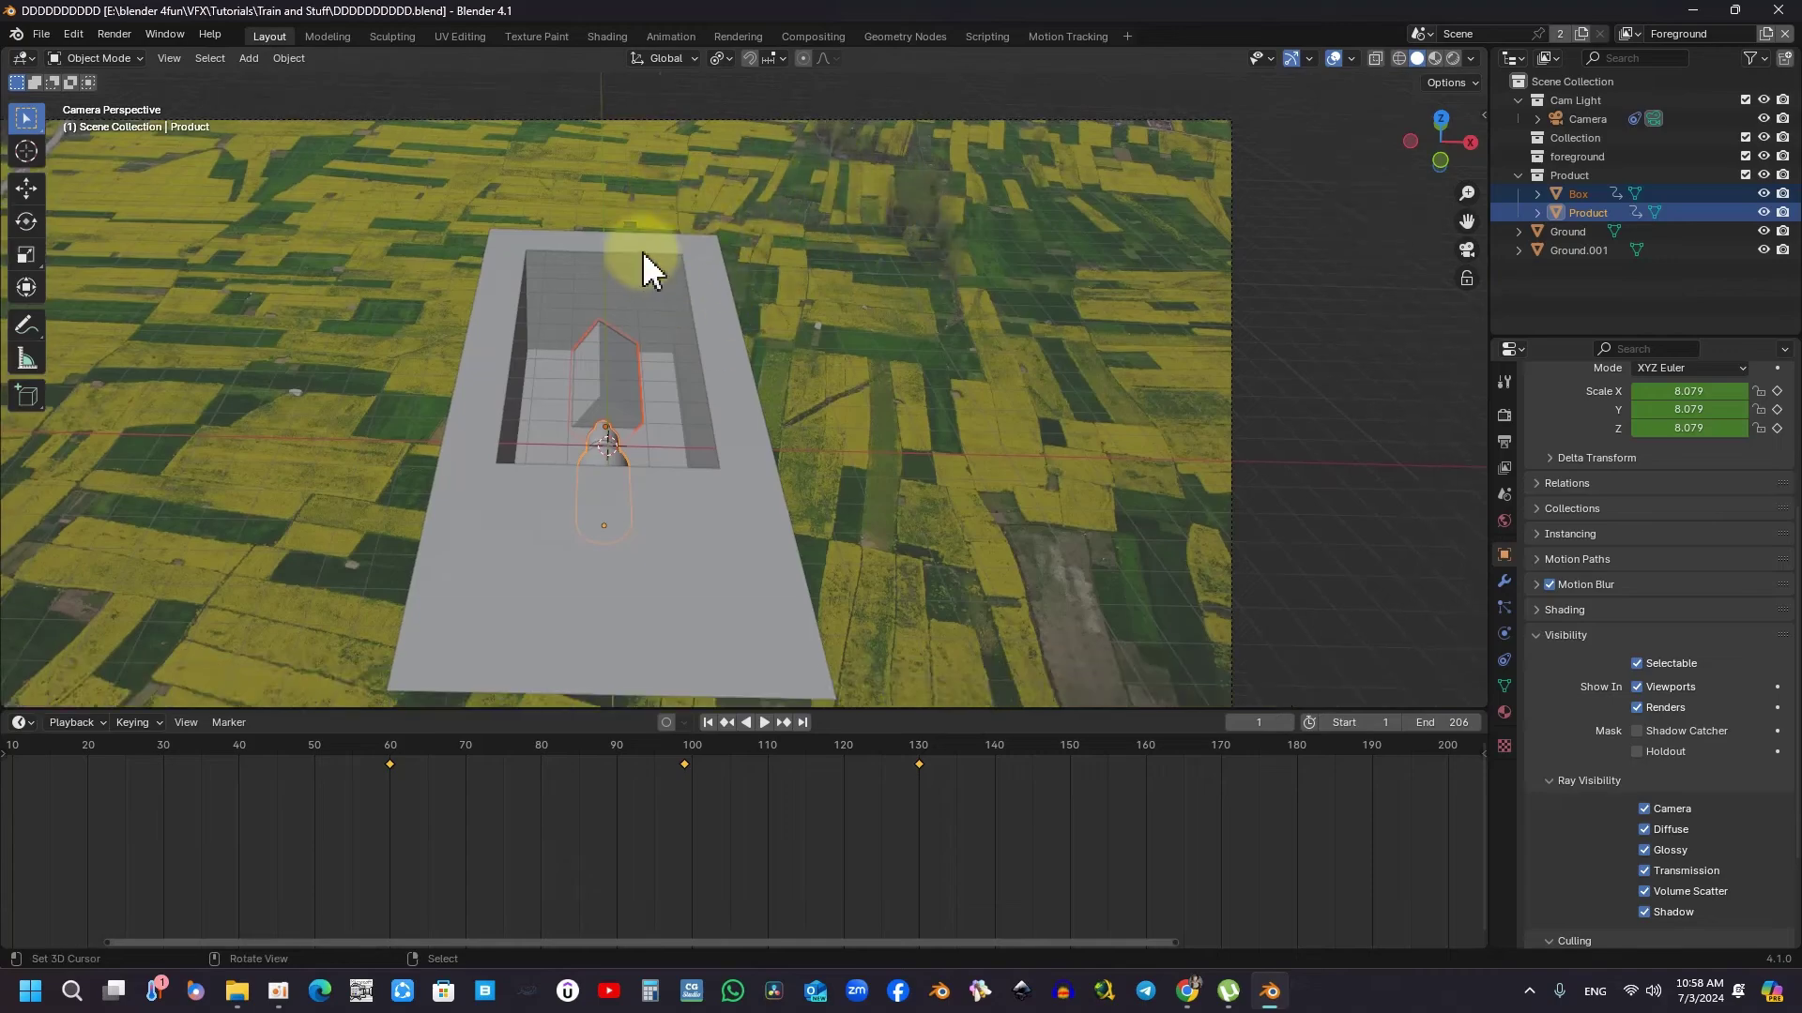
scroll(643, 252, "up", 1)
scroll(619, 250, "up", 1)
scroll(557, 238, "up", 2)
scroll(451, 184, "down", 2)
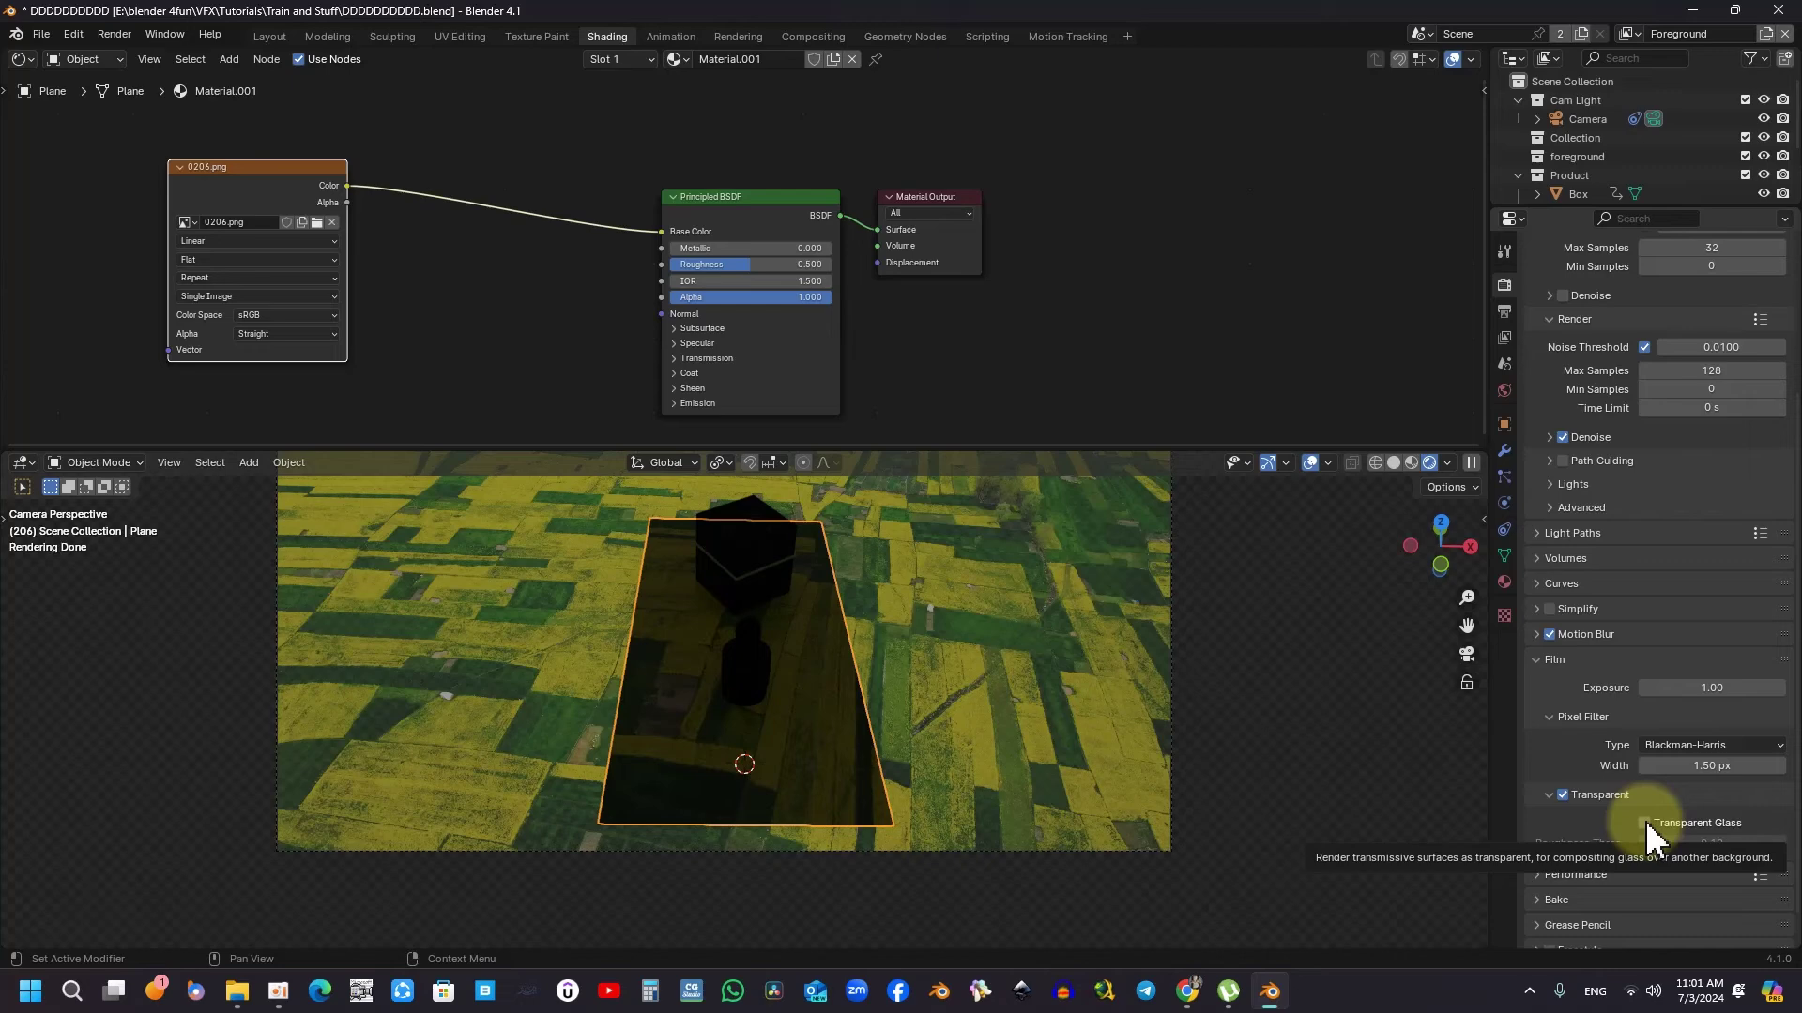
Enable Transparent Glass under Render Properties > Film.
left_click(1643, 823)
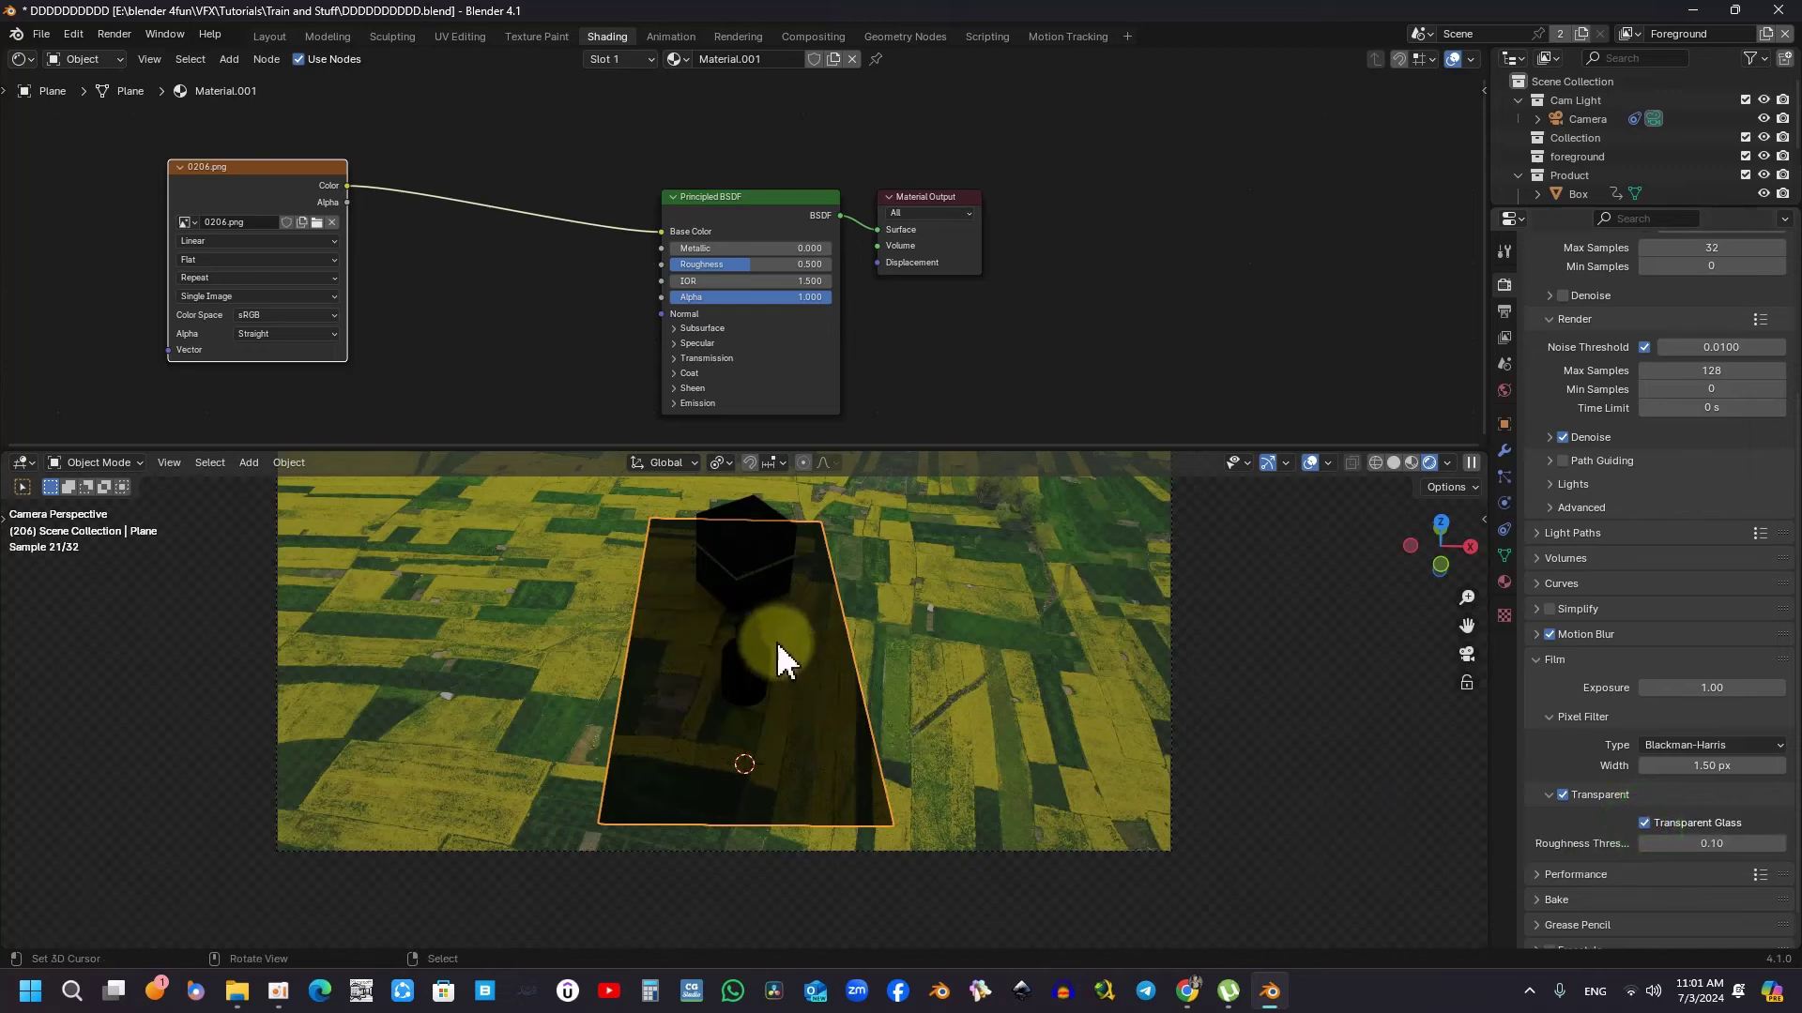
scroll(874, 644, "up", 3)
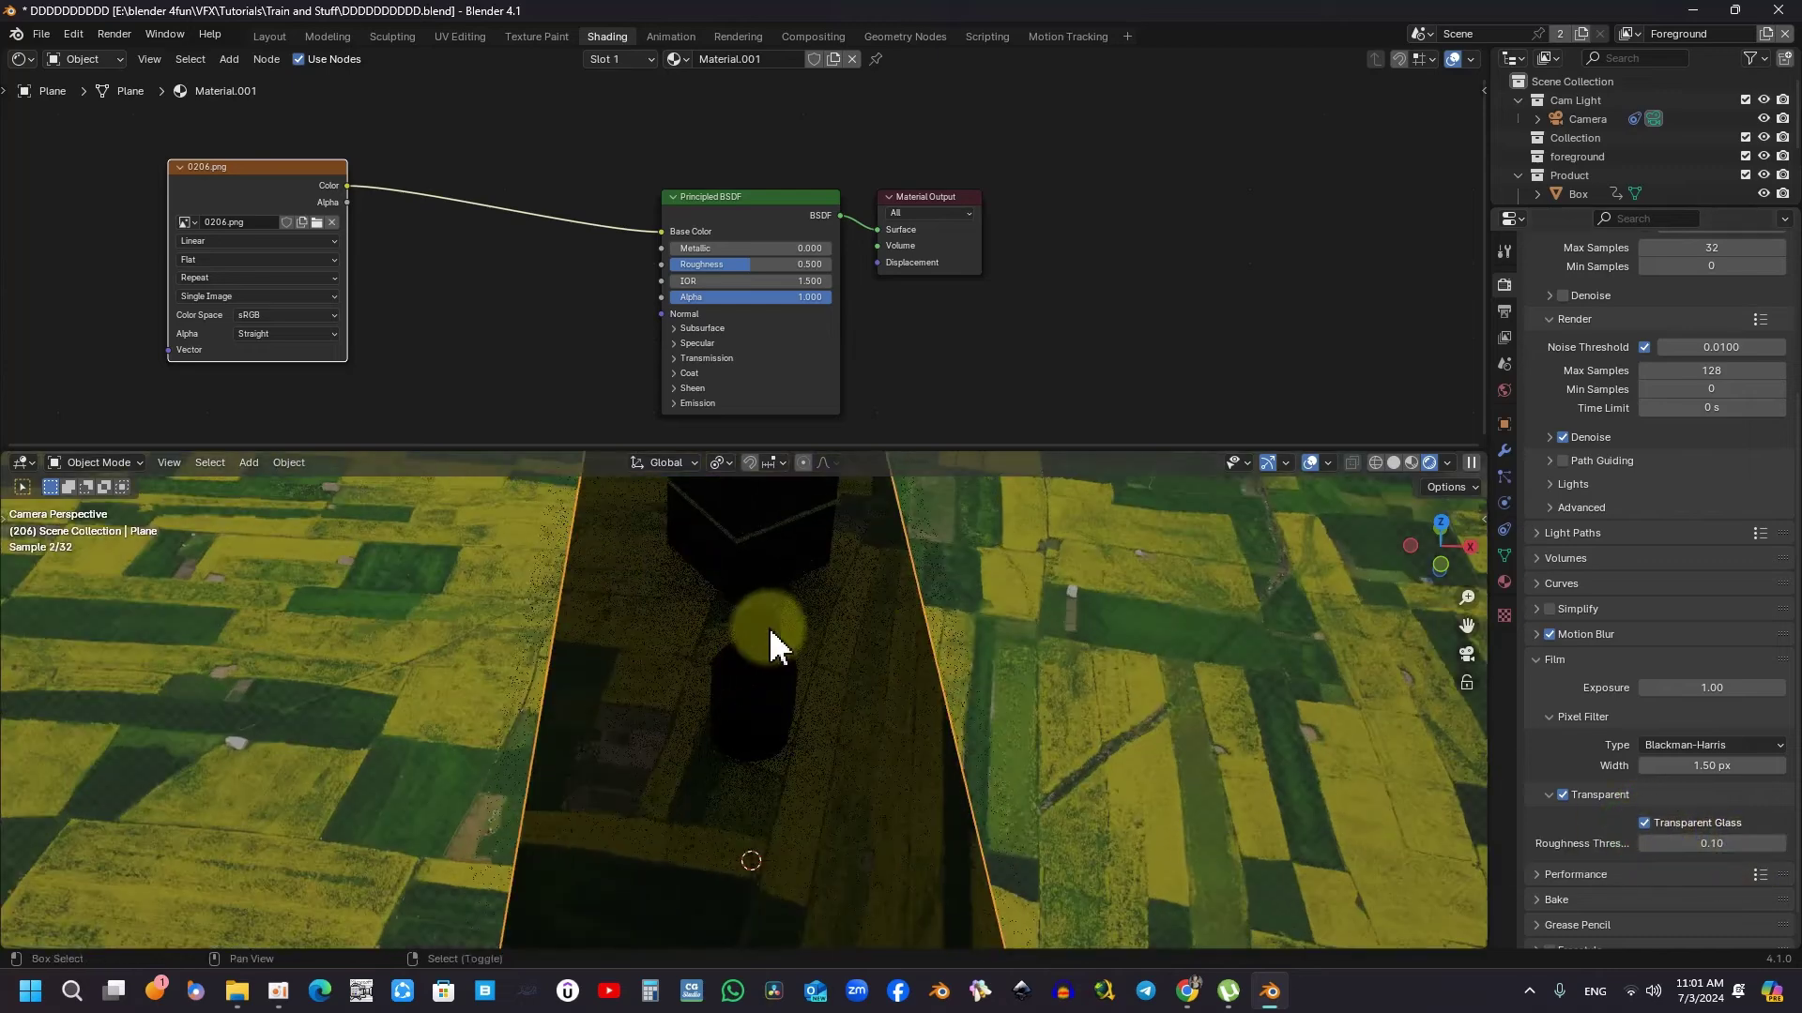
scroll(838, 719, "up", 1)
scroll(810, 619, "down", 4)
scroll(824, 669, "up", 3)
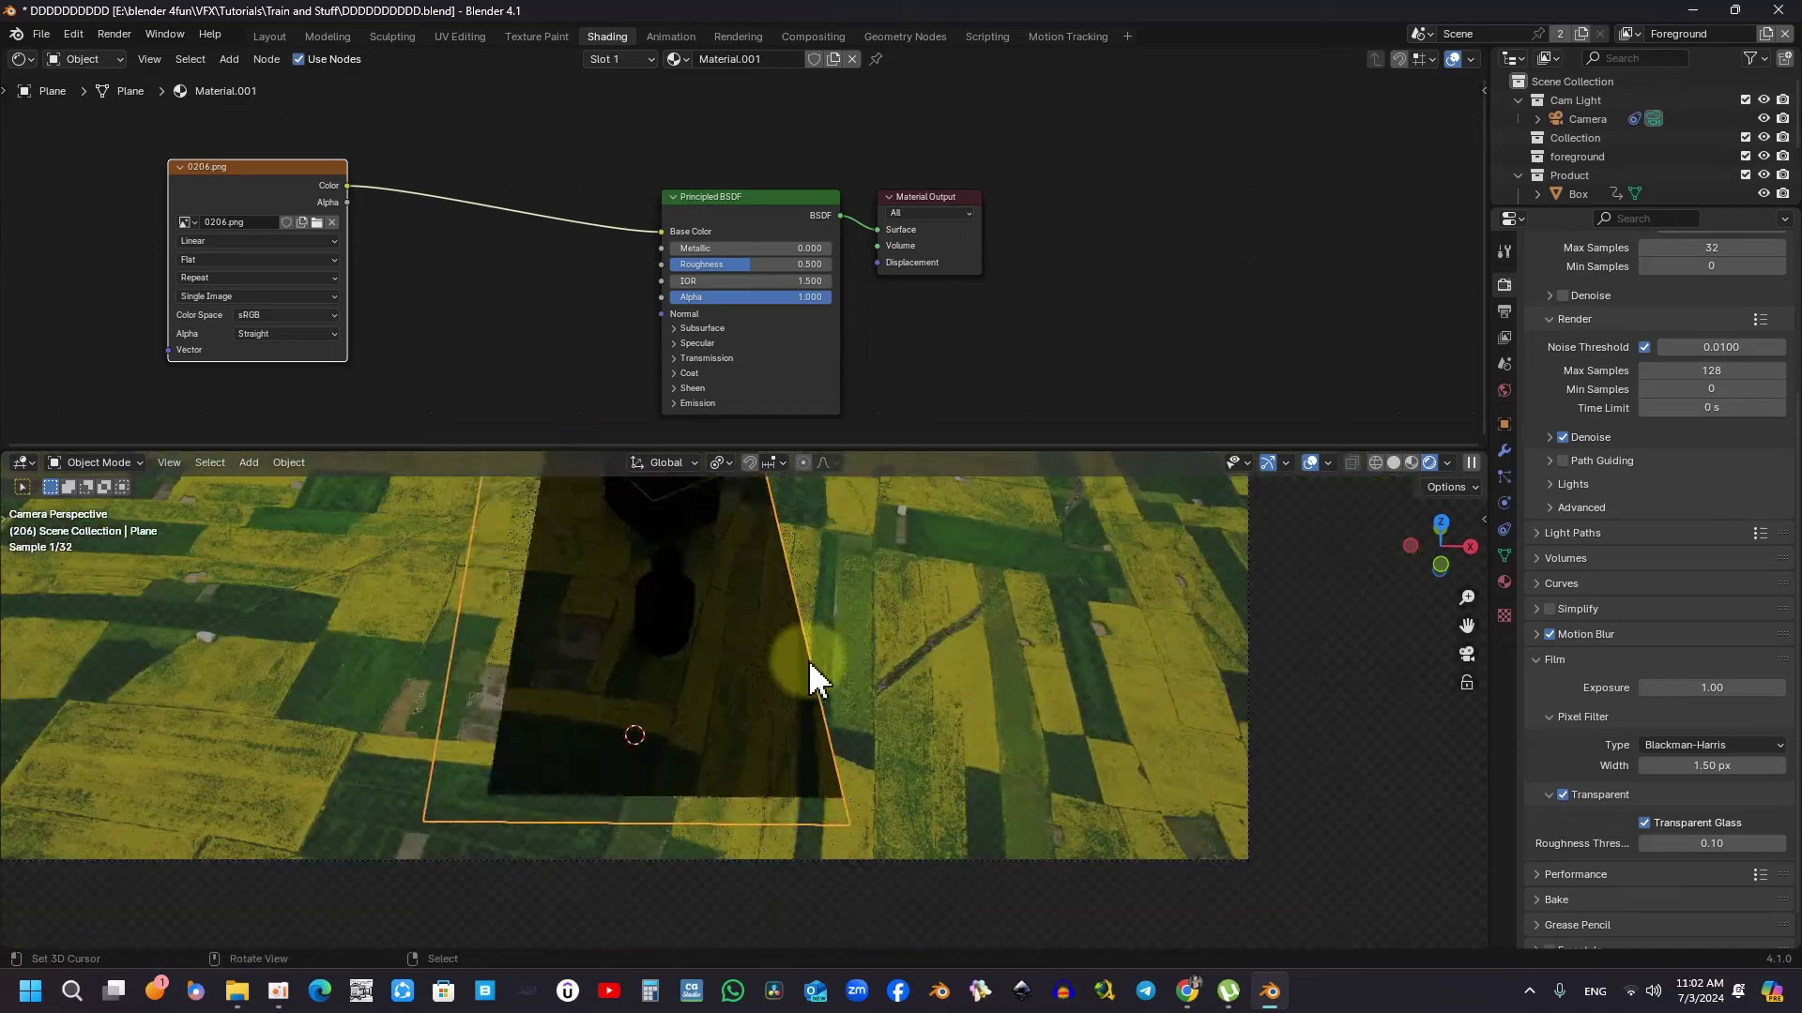
scroll(804, 642, "down", 2)
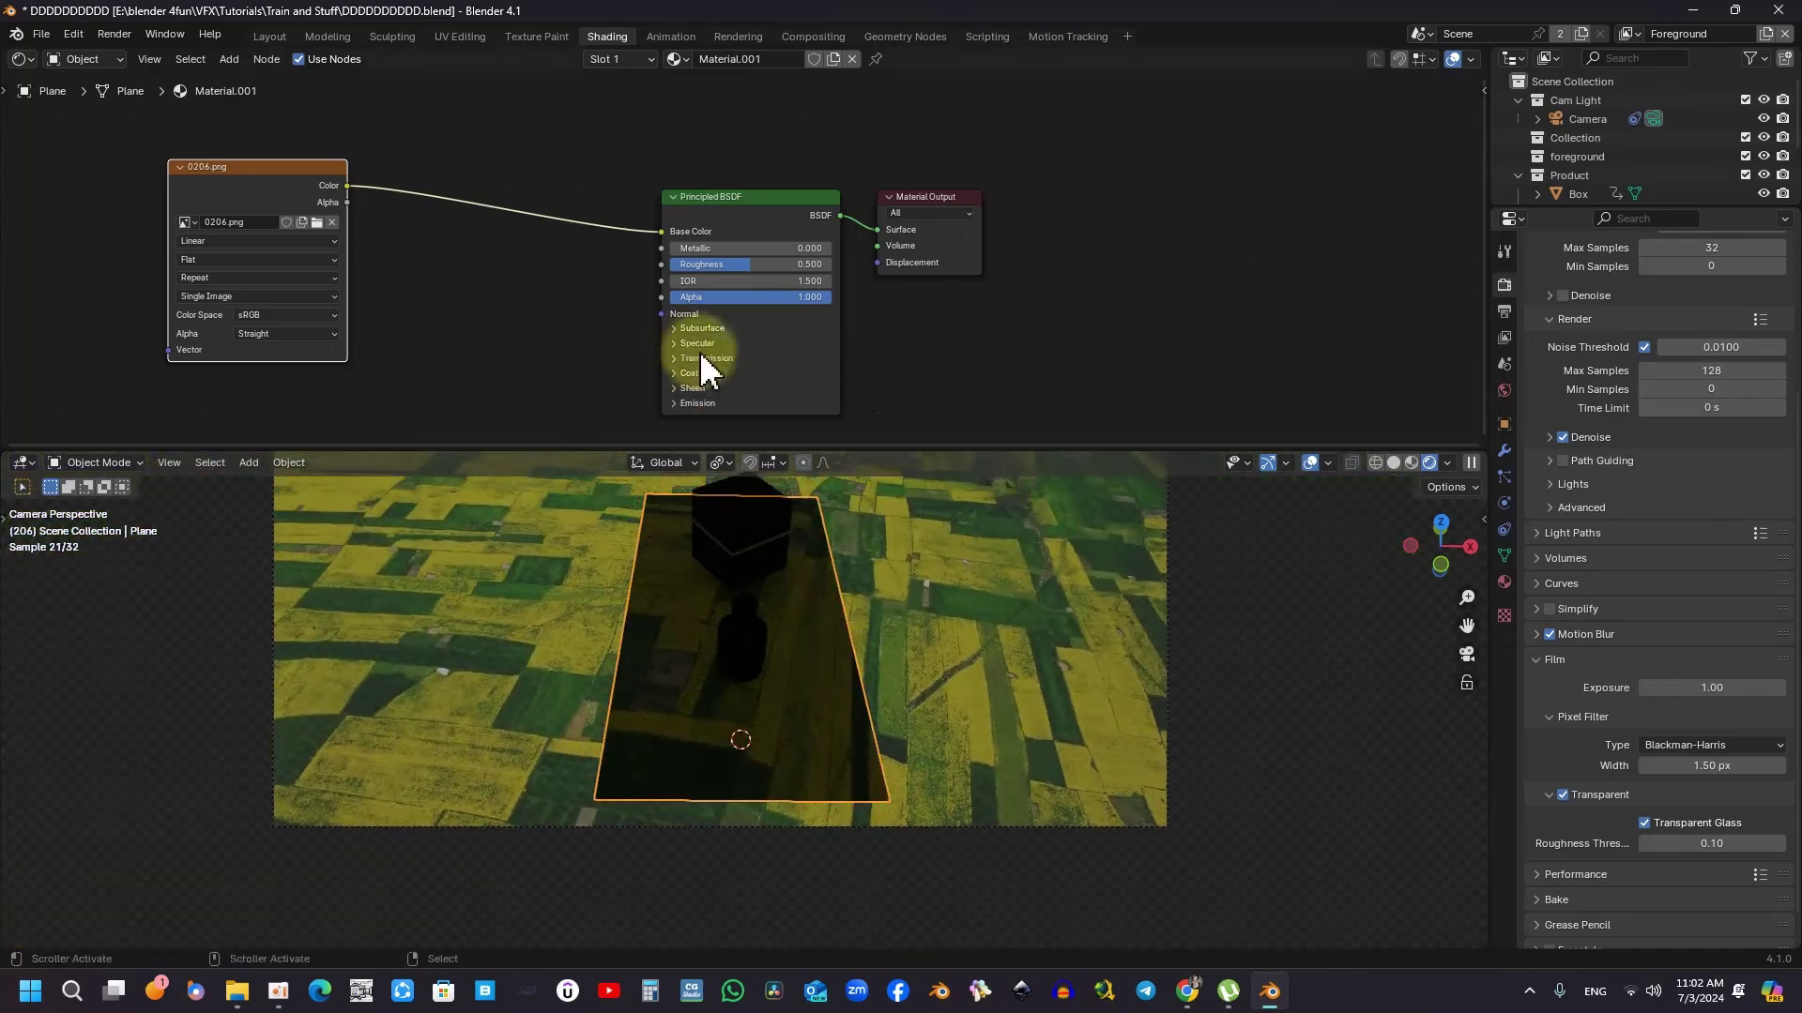
scroll(877, 651, "up", 3)
scroll(882, 734, "down", 3)
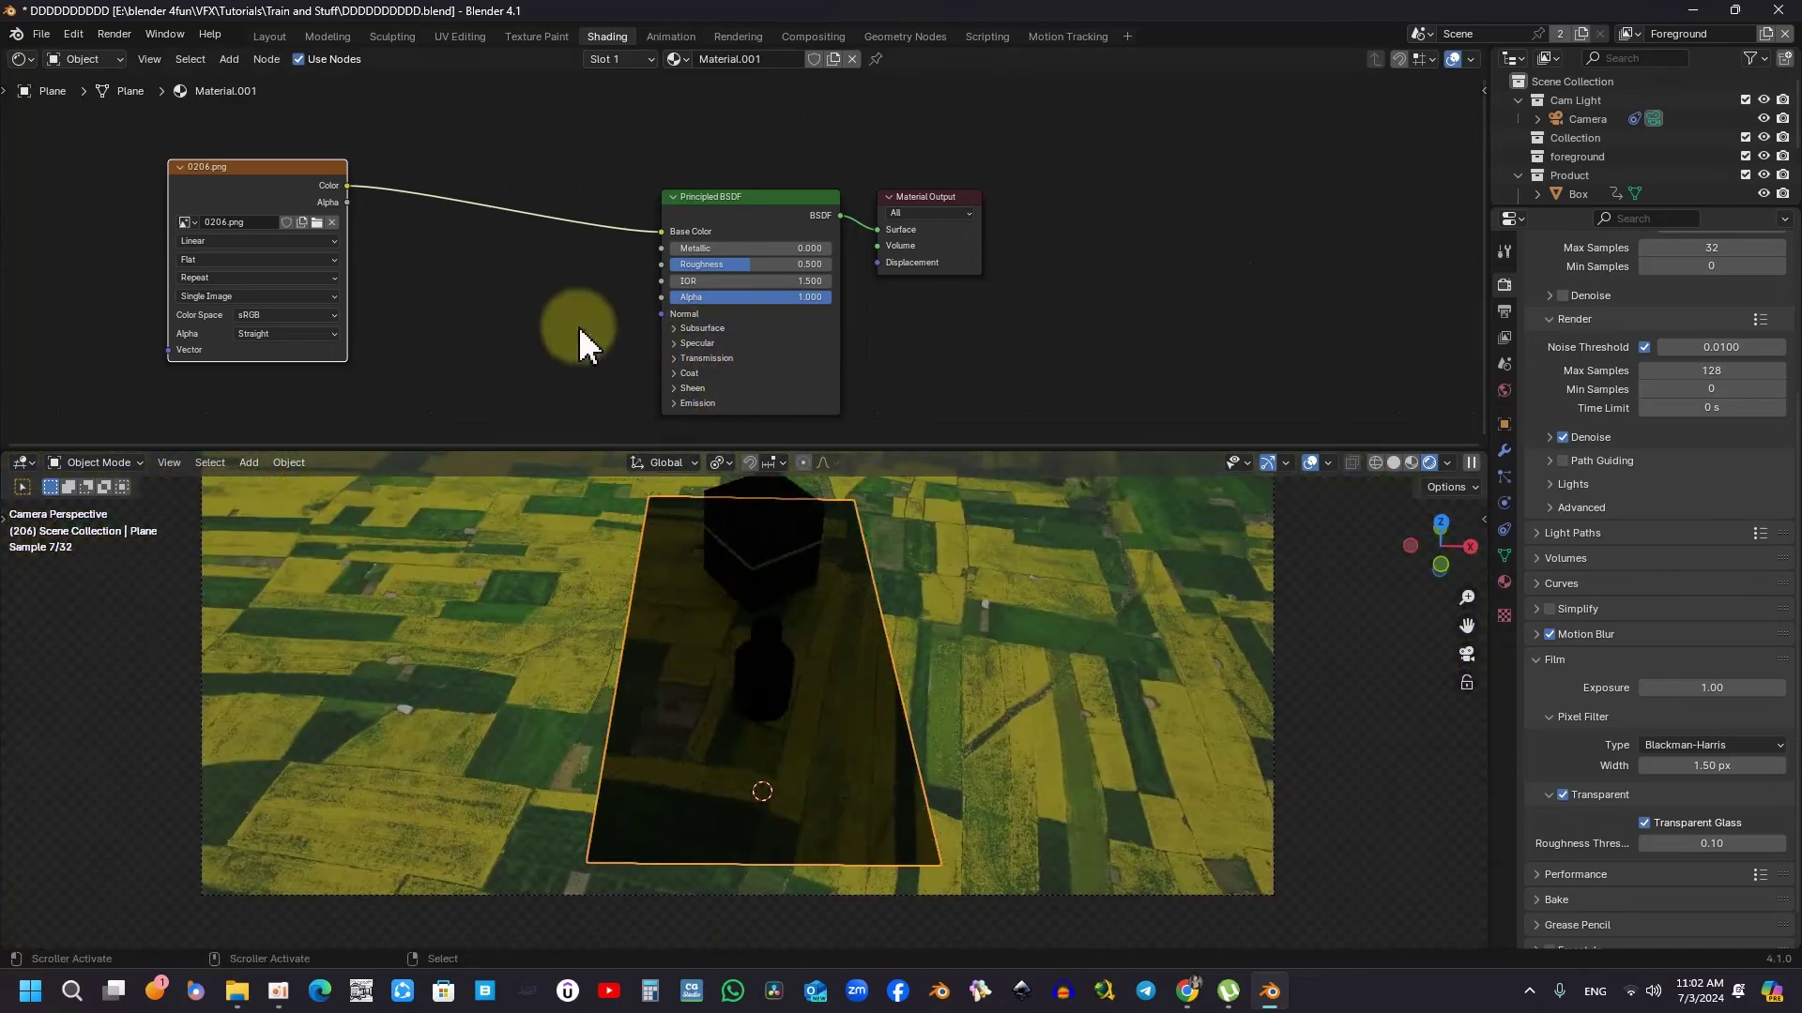
scroll(443, 197, "up", 2)
middle_click_drag(442, 191, 482, 204)
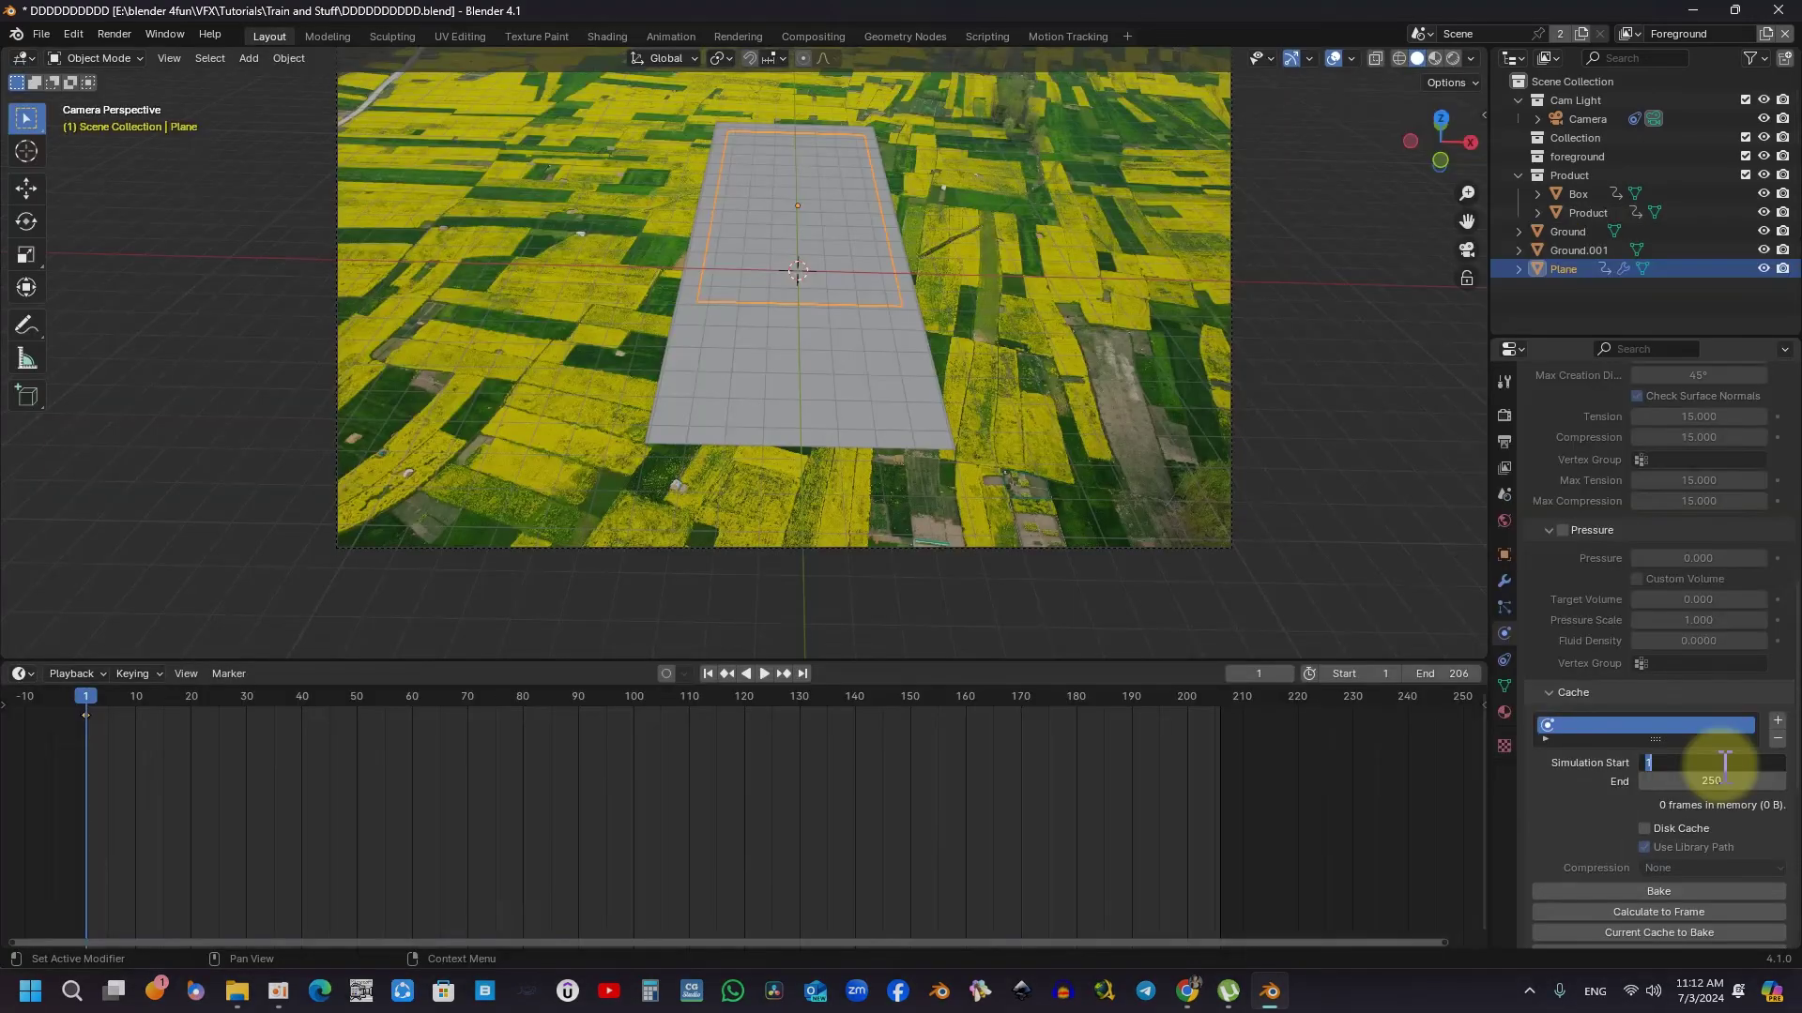
Set the cloth cache Simulation Start to 70 and End to 206.
key("Return")
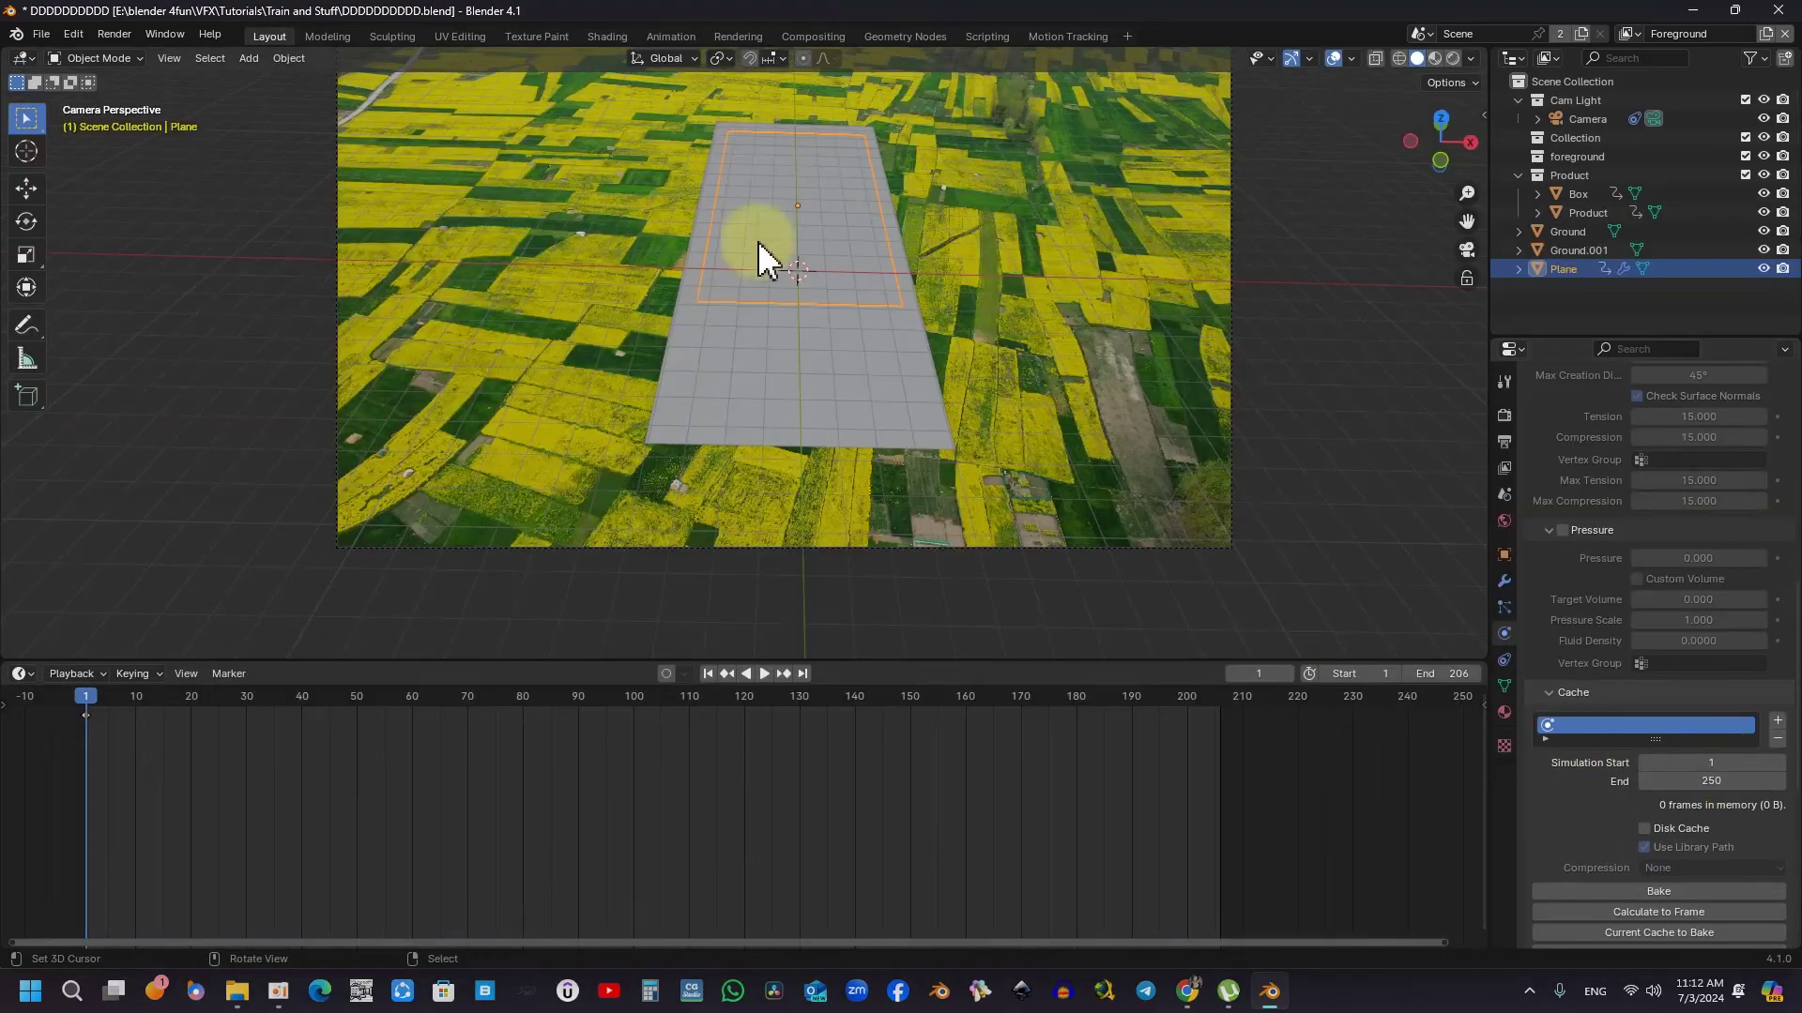
mouse_move(393, 698)
left_mouse_down()
mouse_move(478, 716)
mouse_move(472, 703)
left_mouse_up()
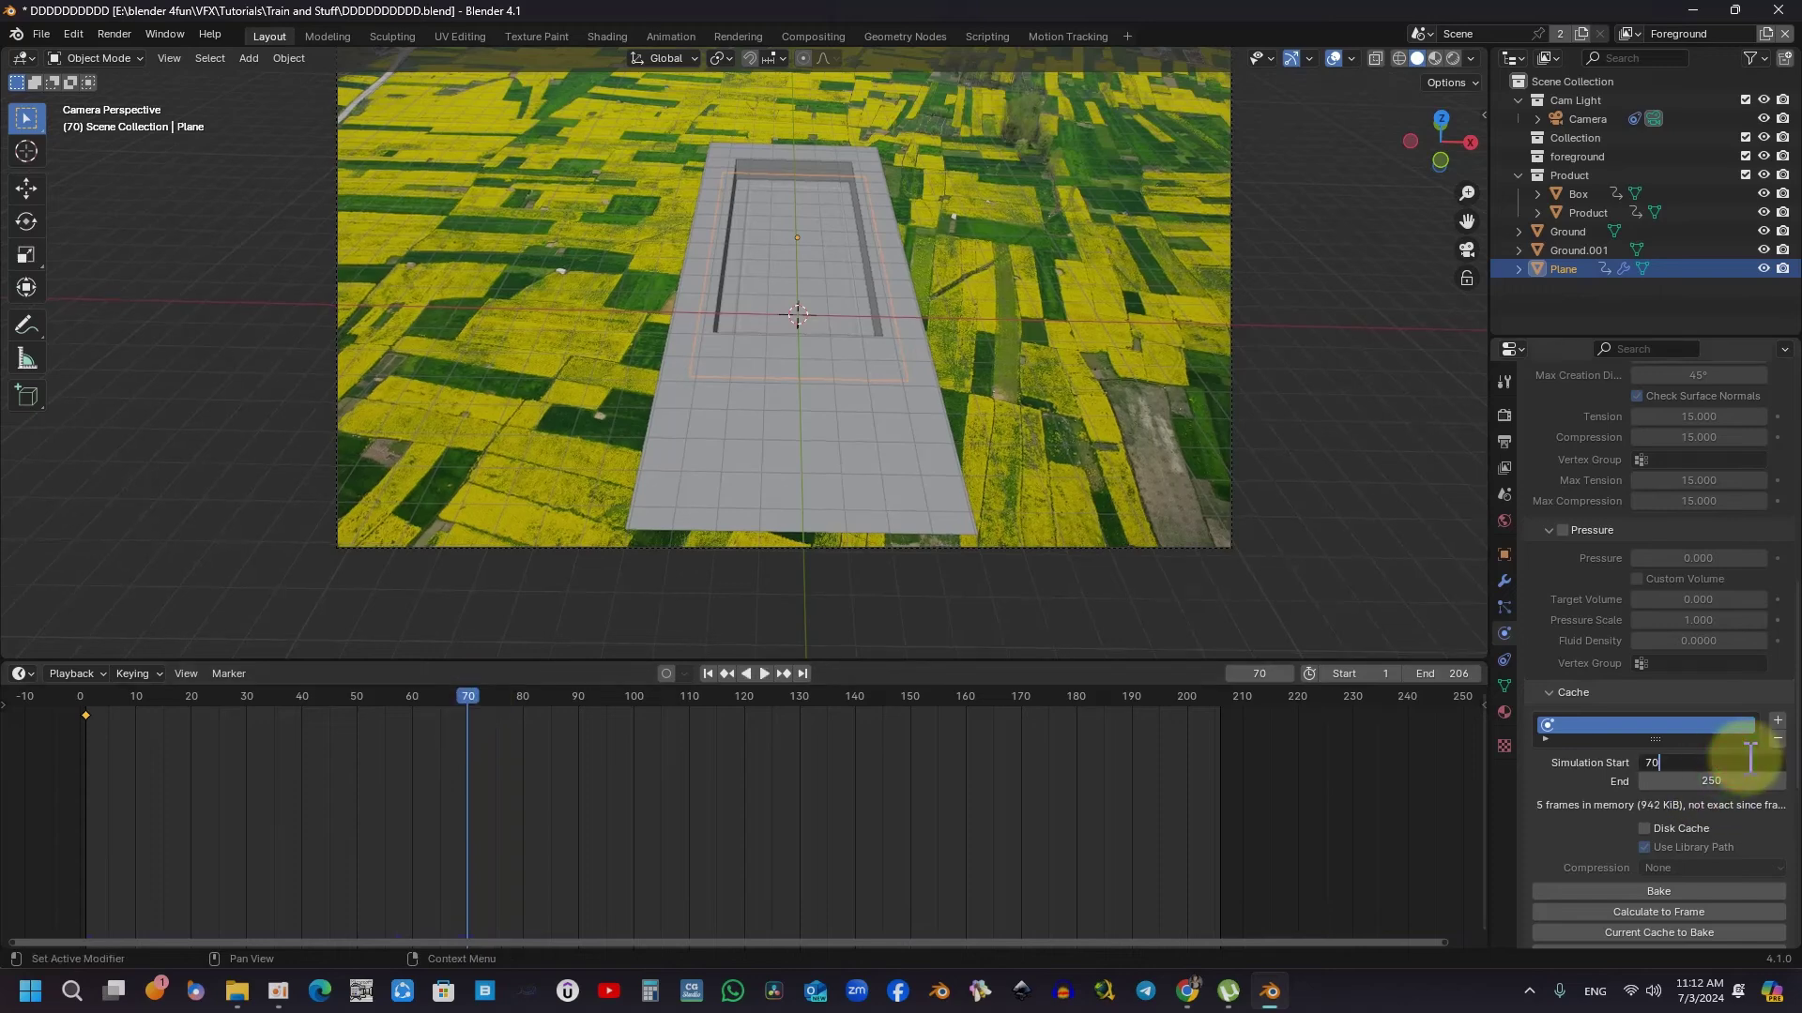
left_click(1698, 783)
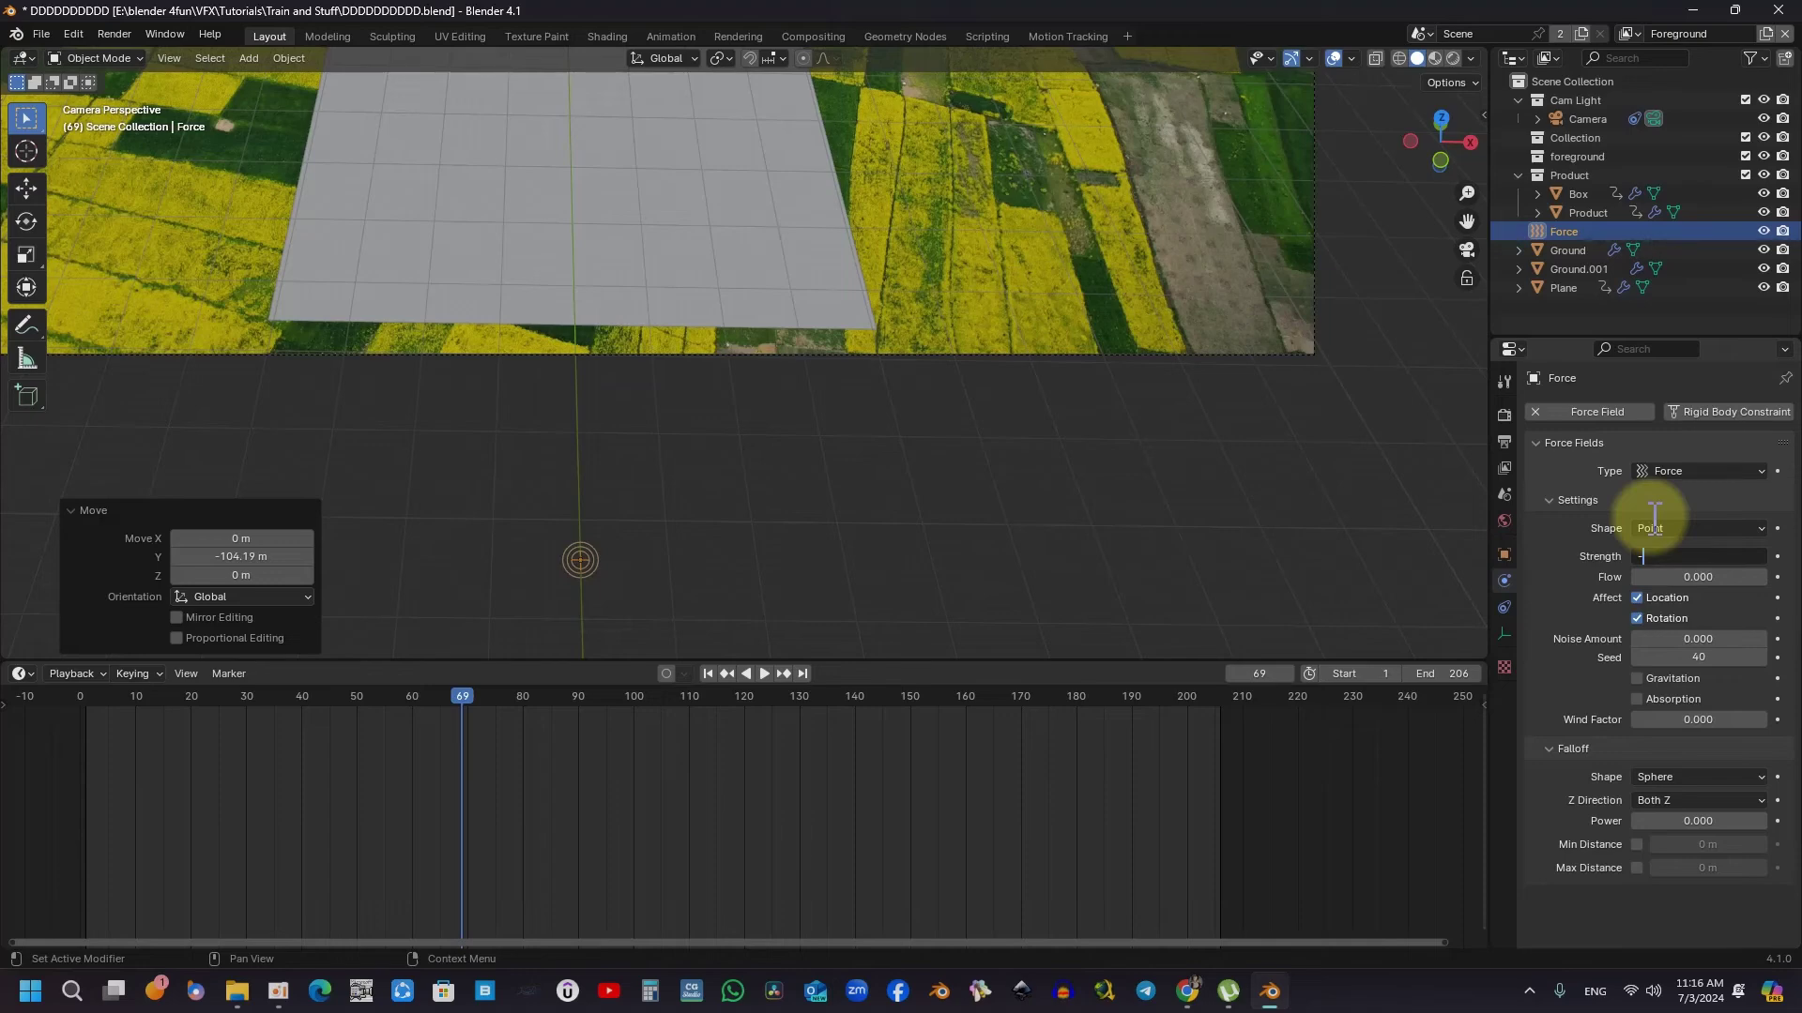
Set the force field Strength to -7 and save the file.
key("Return")
scroll(1070, 339, "down", 3)
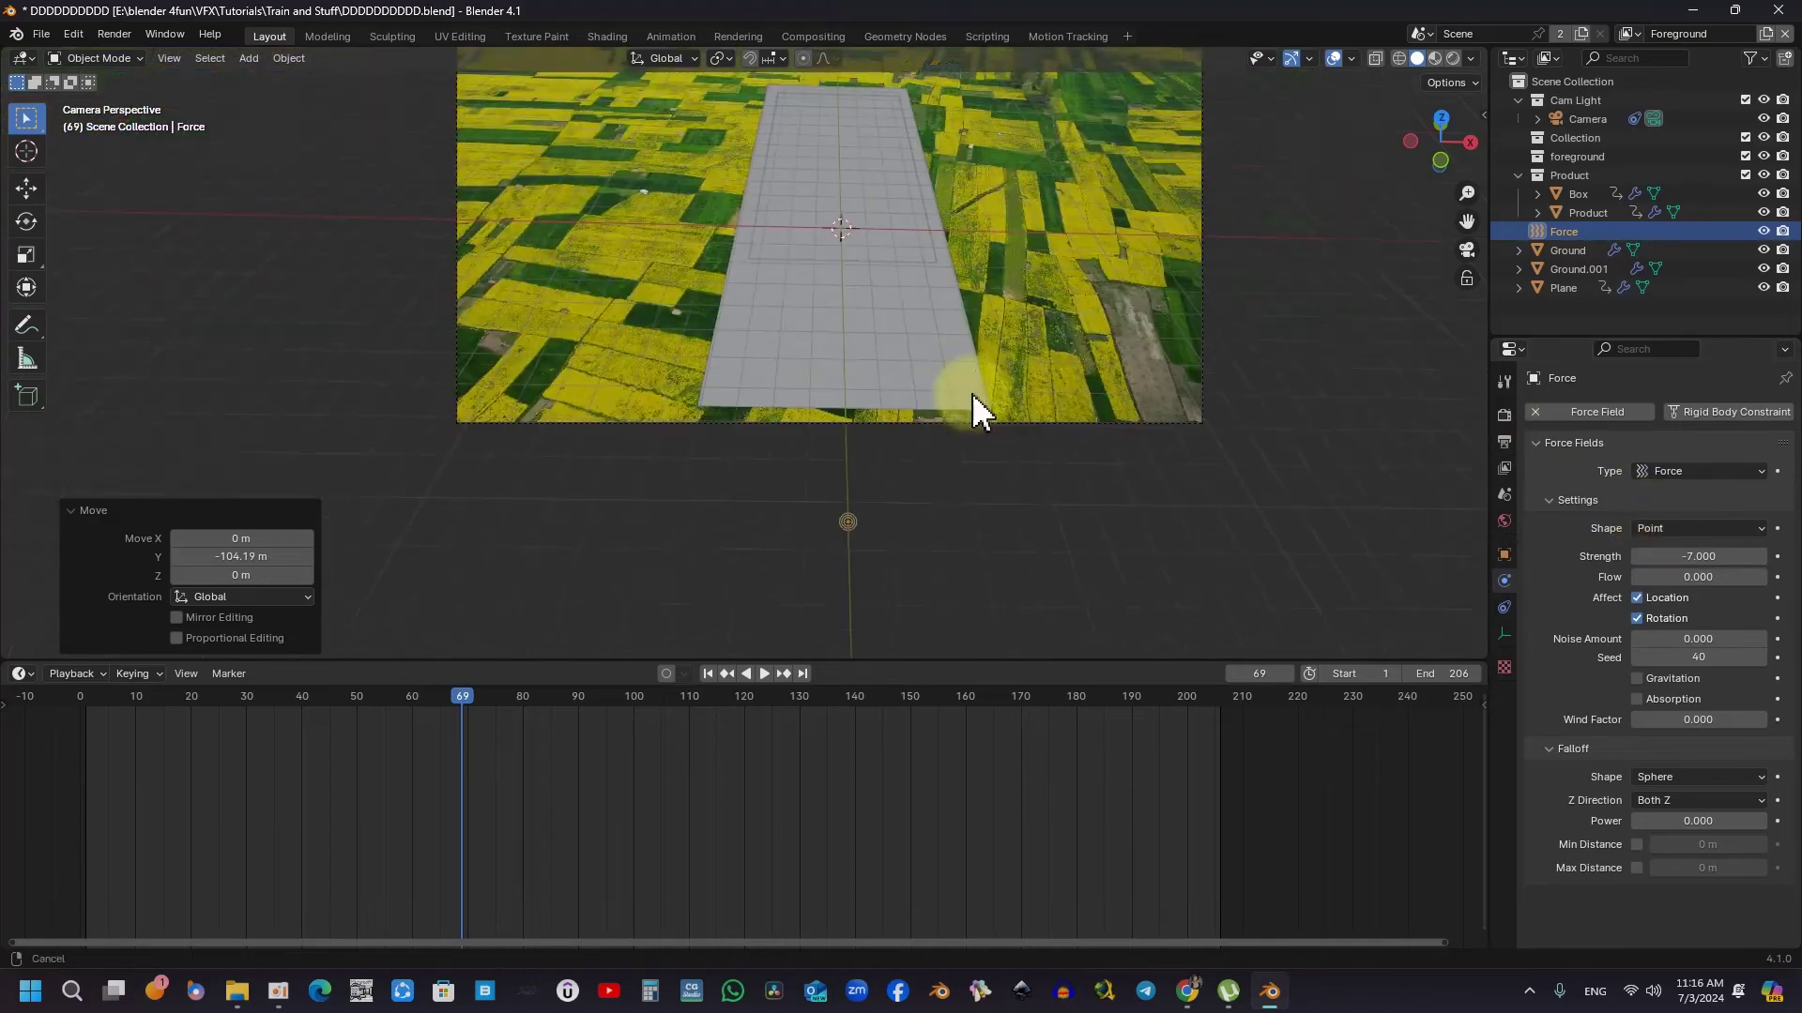
middle_click_drag(972, 393, 966, 423, "shift")
key("ctrl+s")
mouse_move(857, 370)
middle_mouse_down("shift")
mouse_move(827, 411)
mouse_move(671, 431)
mouse_move(632, 366)
mouse_move(652, 406)
middle_mouse_up("shift")
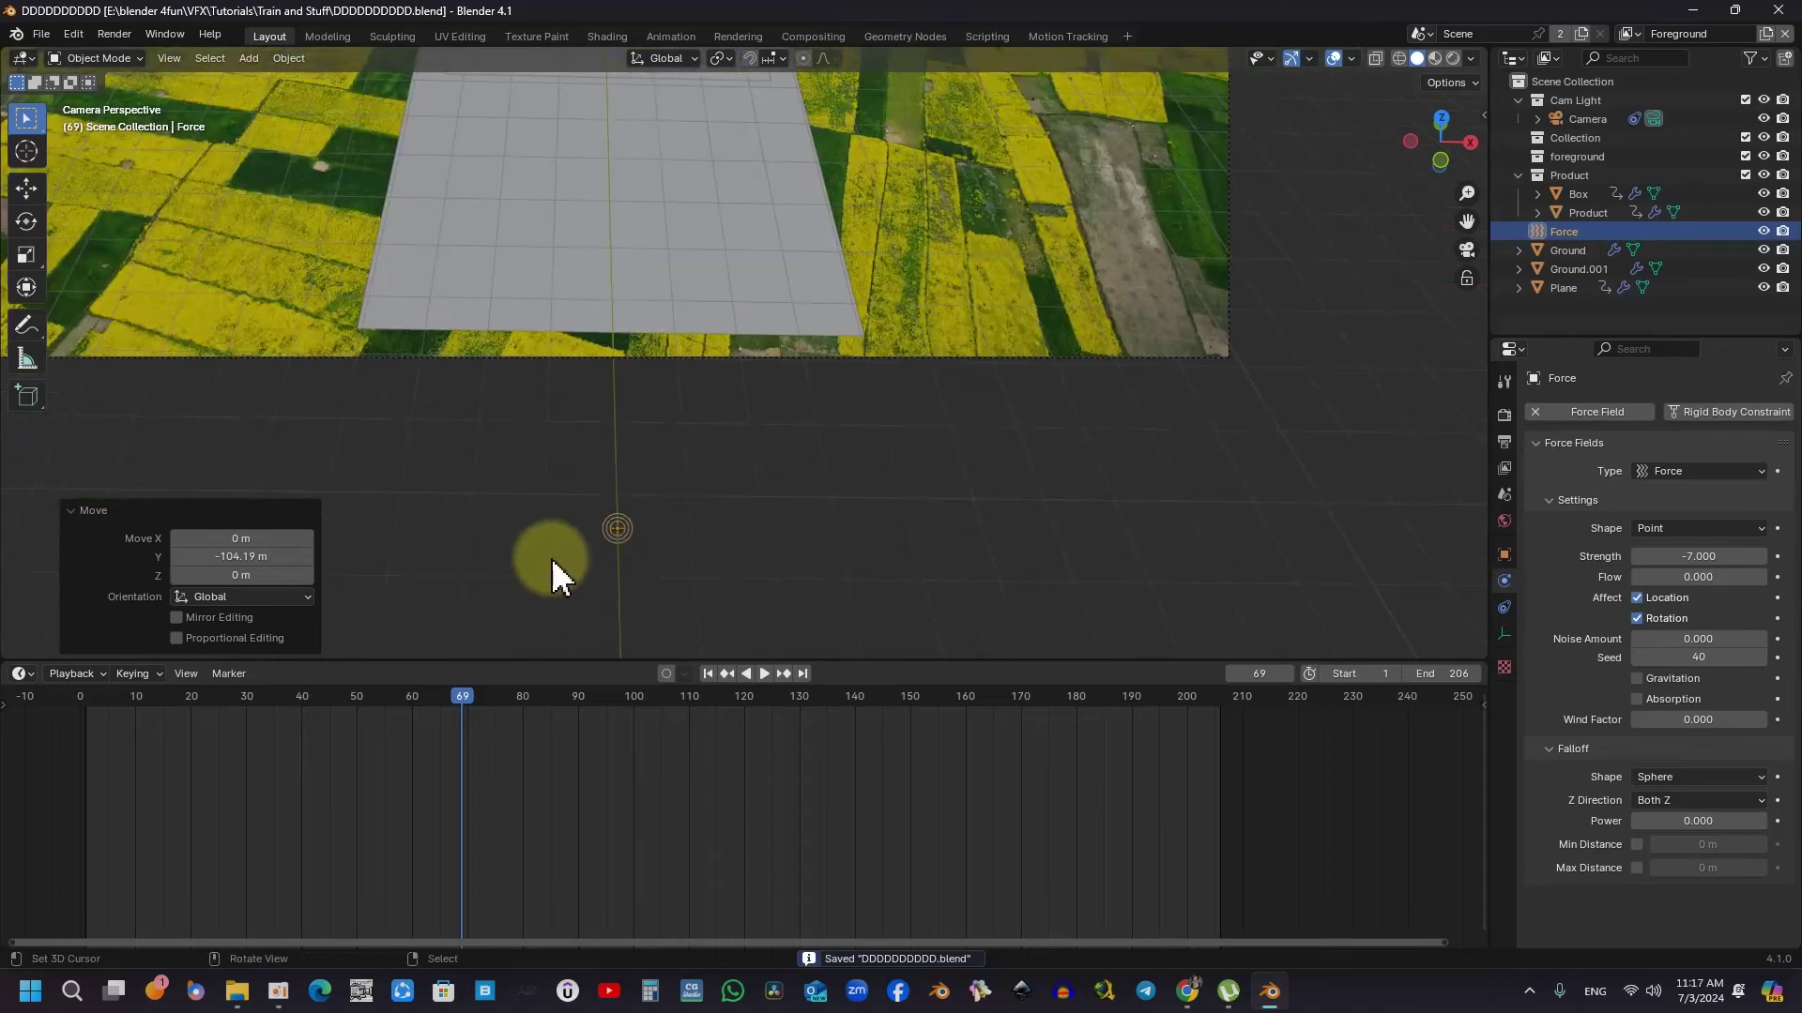
scroll(629, 519, "down", 2)
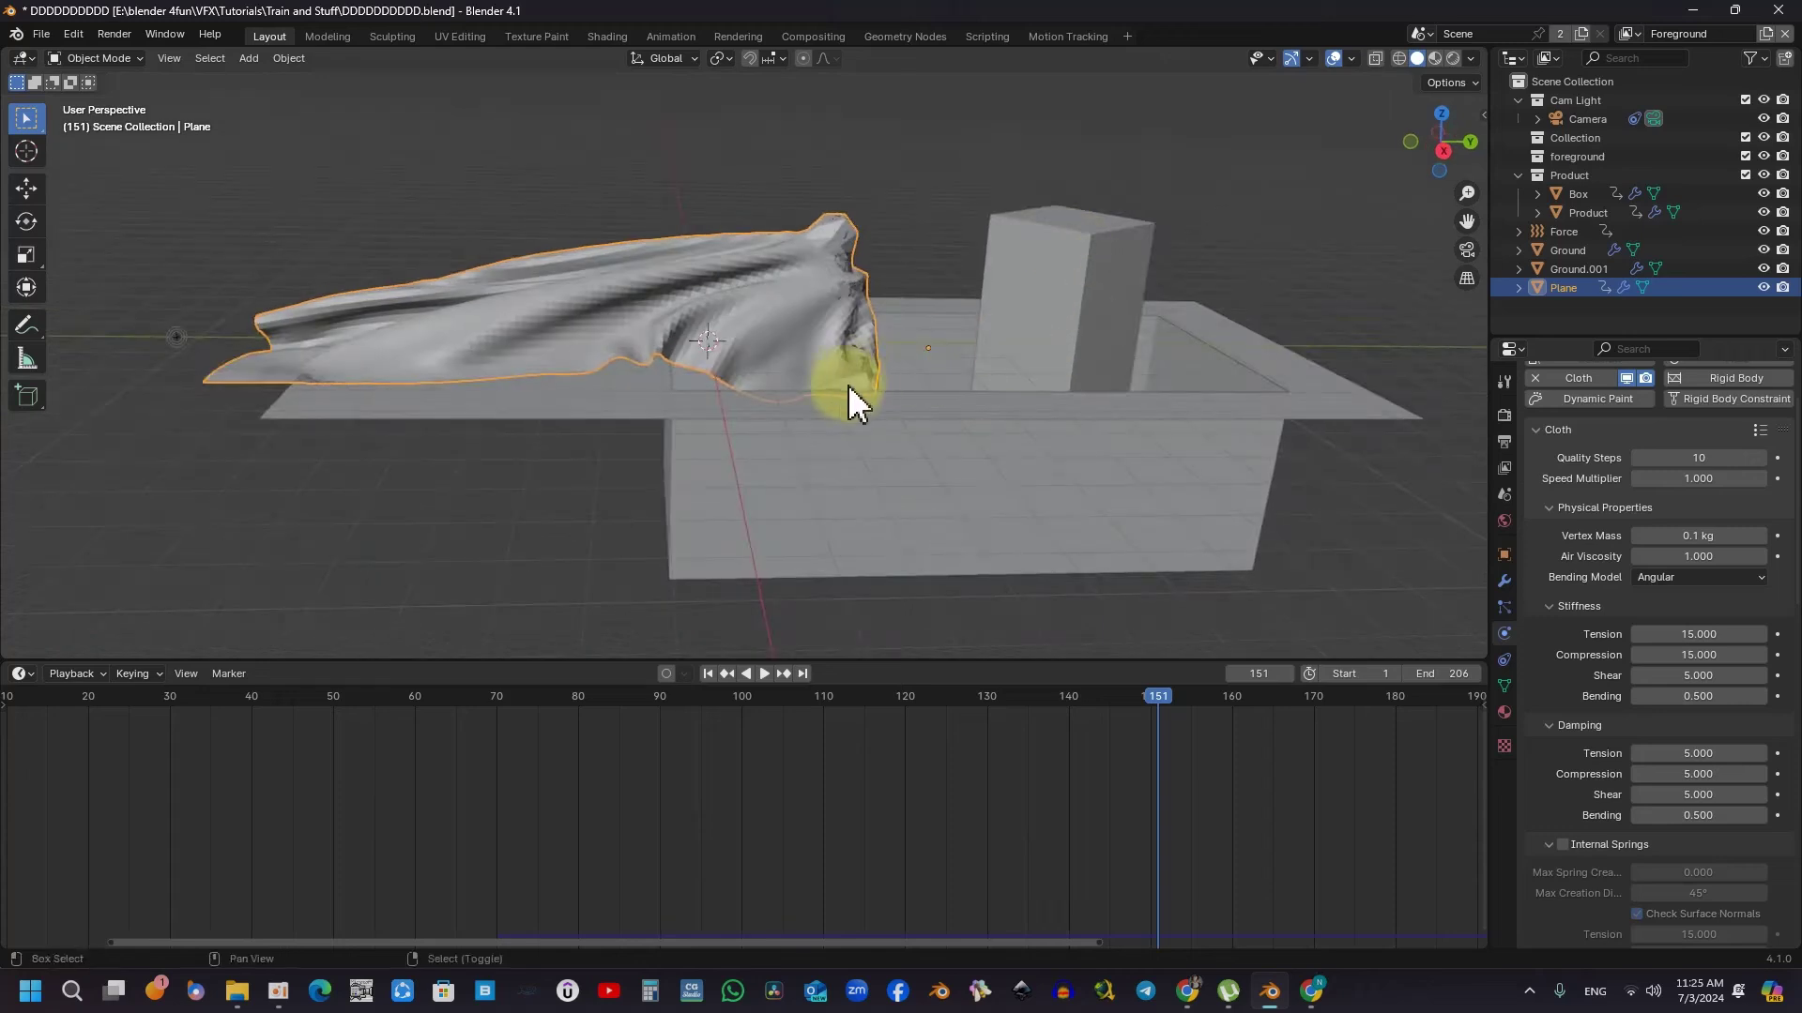
Show the box in wireframe, select the product bottle, and scrub the simulation to frame 111.
middle_click_drag(848, 385, 791, 298, "shift")
left_click_drag(647, 691, 234, 716)
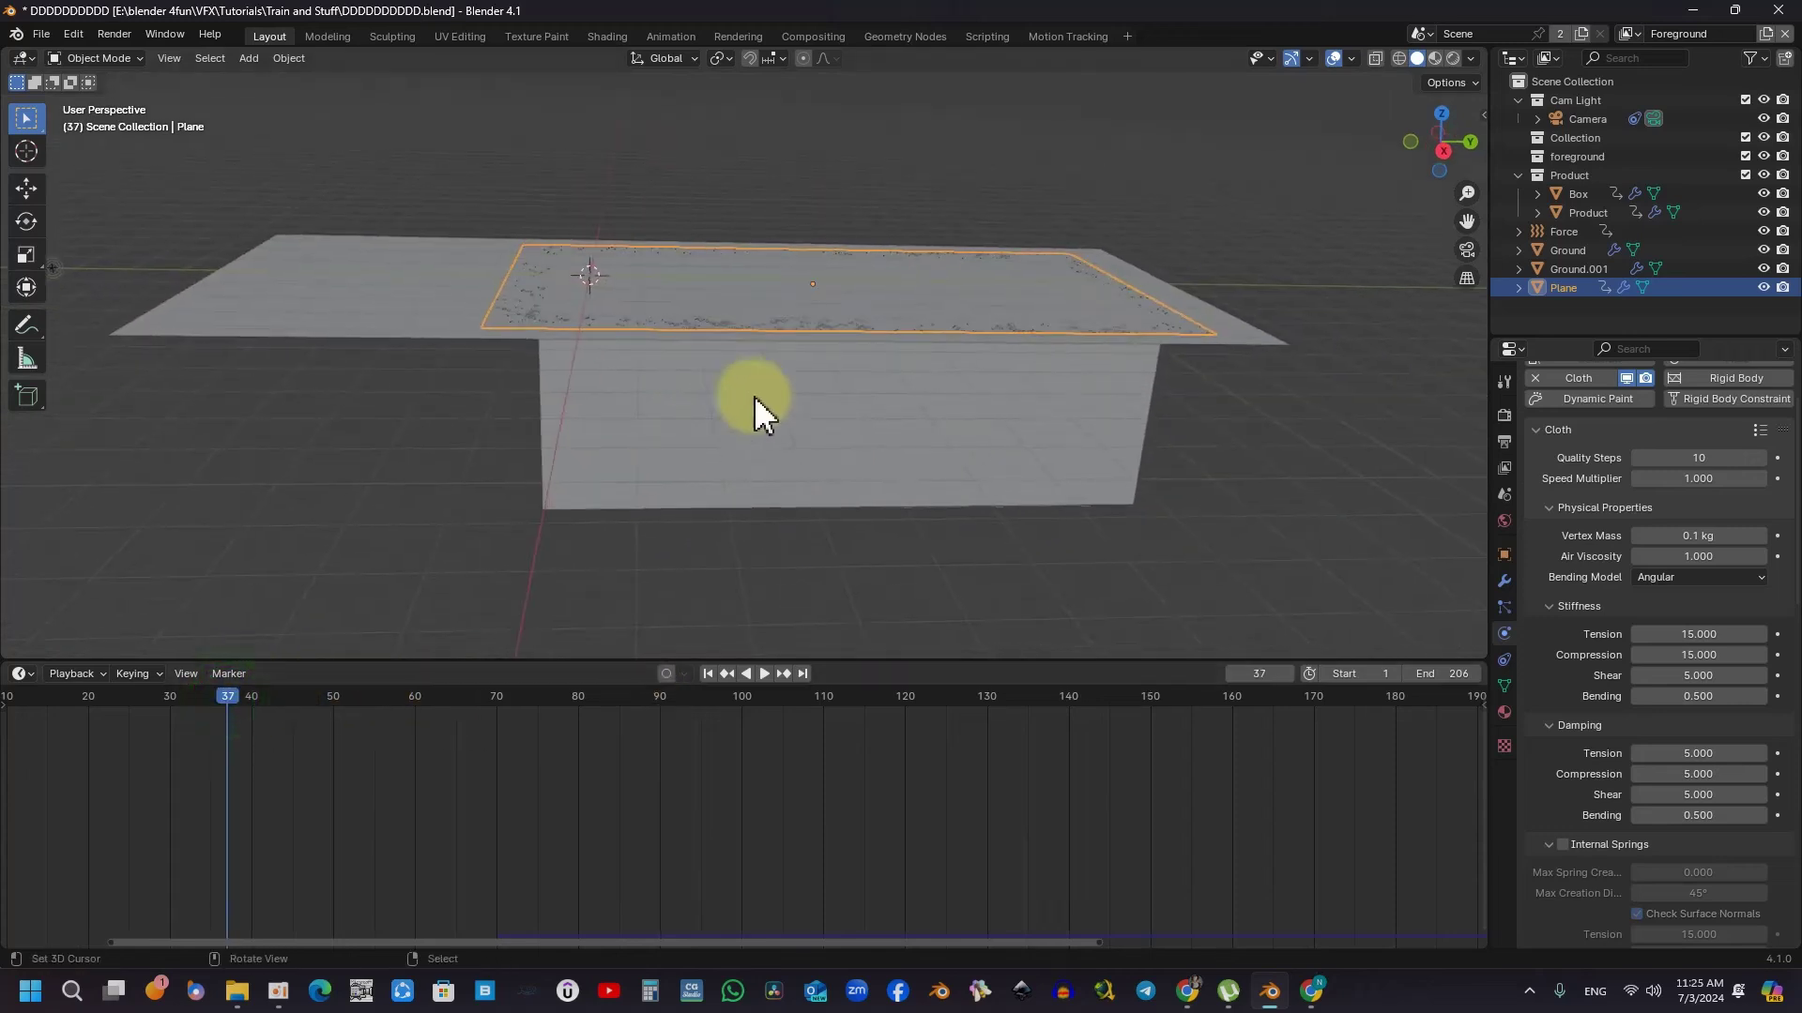
key("z")
left_click(693, 420)
middle_click_drag(694, 419, 748, 410)
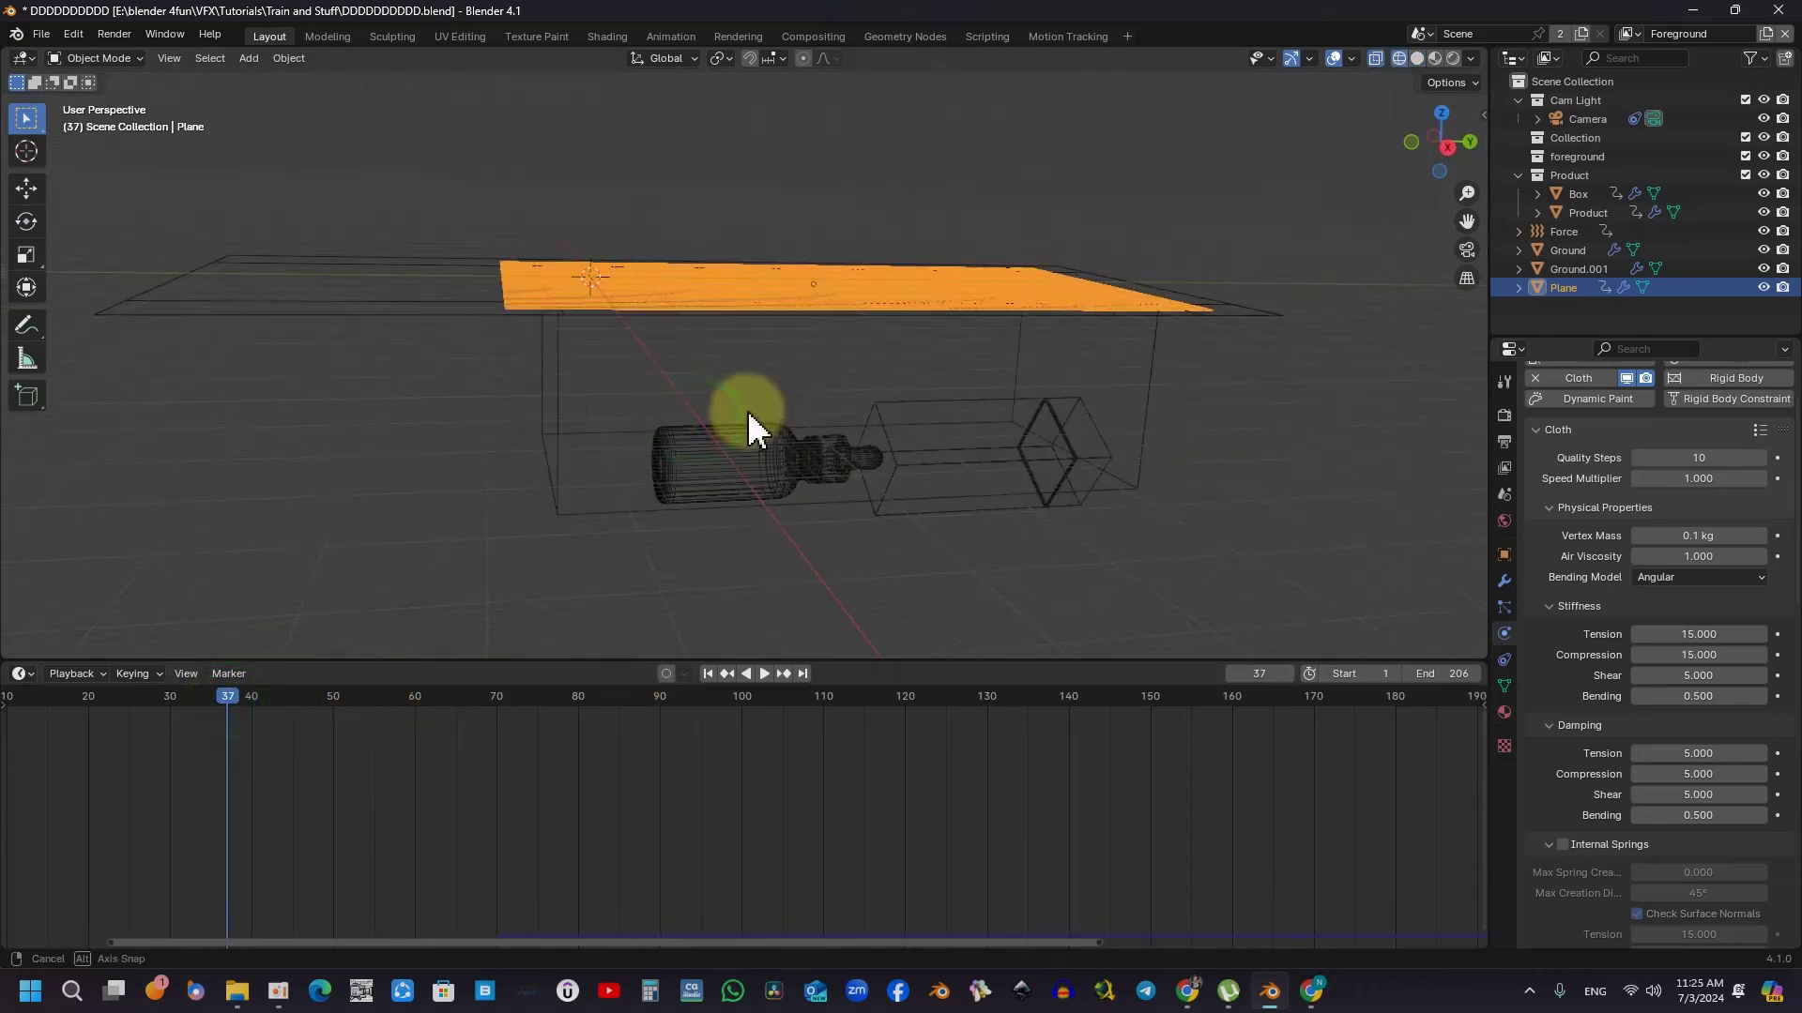
left_click(748, 410)
mouse_move(229, 707)
left_mouse_down()
mouse_move(985, 705)
mouse_move(691, 704)
left_mouse_up()
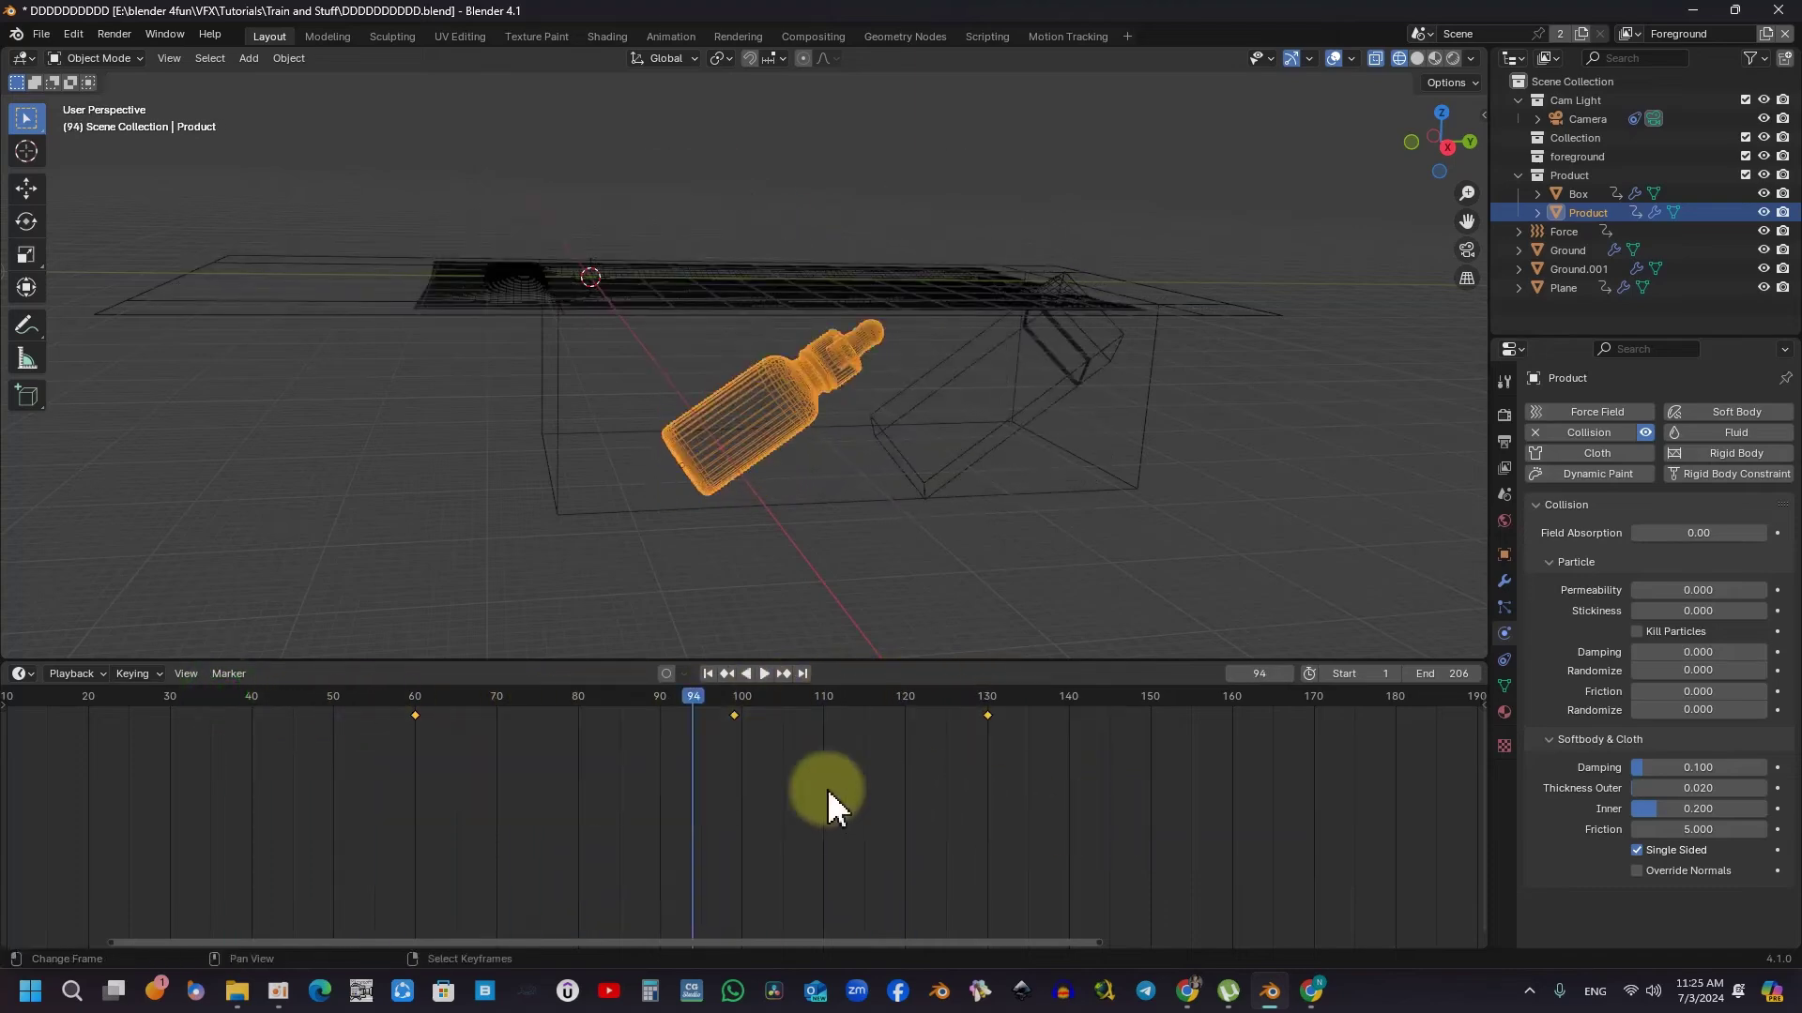
Shift the bottle's keyframes, link Mix Result to Principled BSDF Base Color, and play.
key("g")
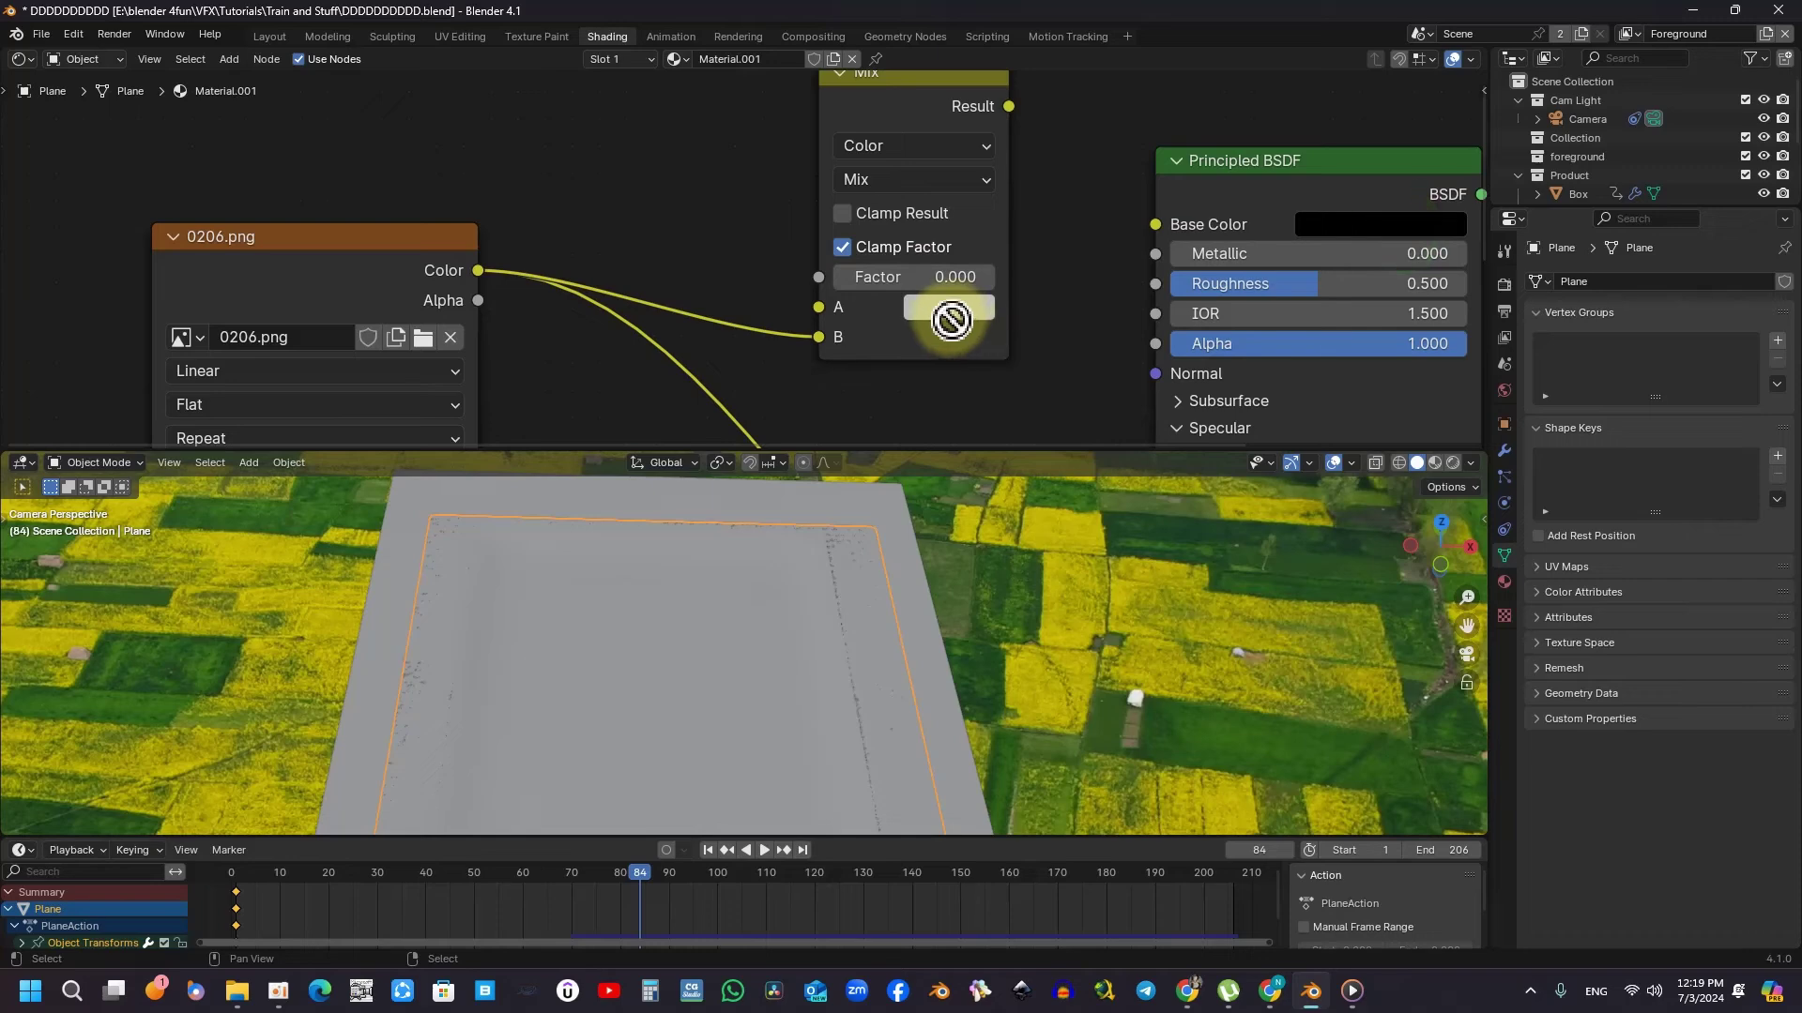
left_click_drag(1008, 106, 1154, 224)
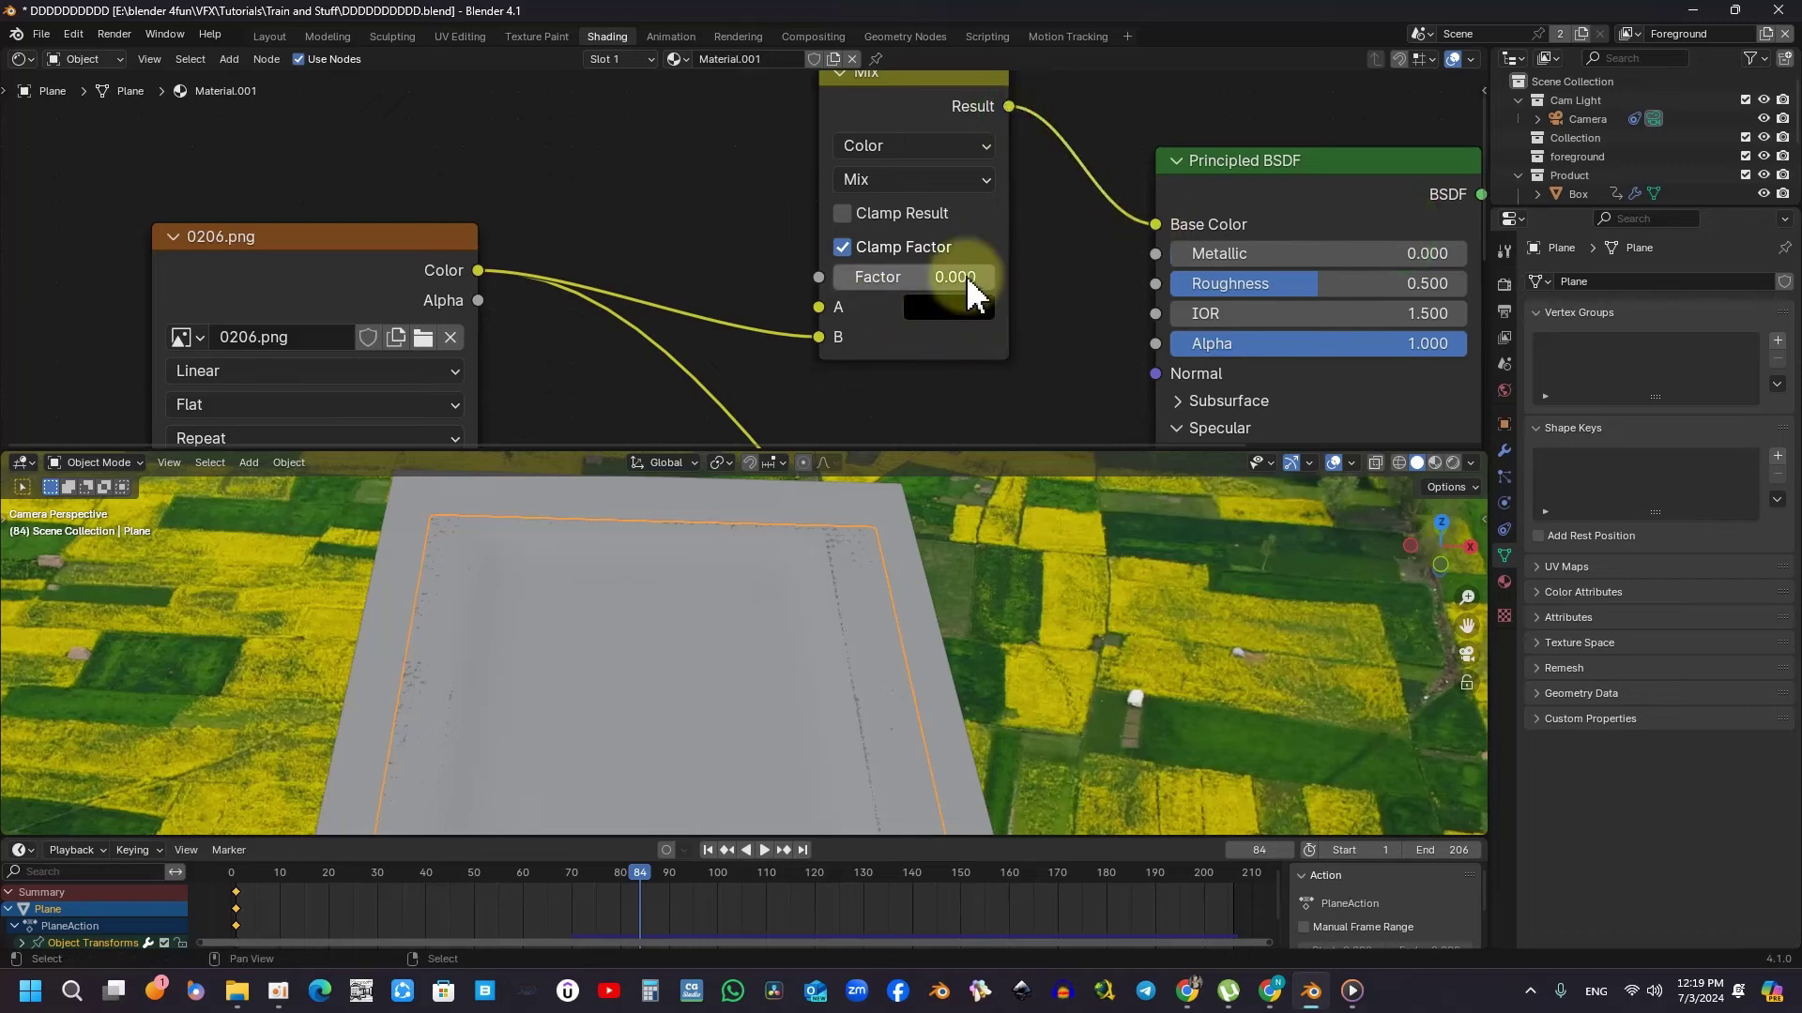
scroll(969, 289, "down", 3)
key("space")
Check frames 95 and 99 and set the Mix factor to 1.
left_click(694, 890)
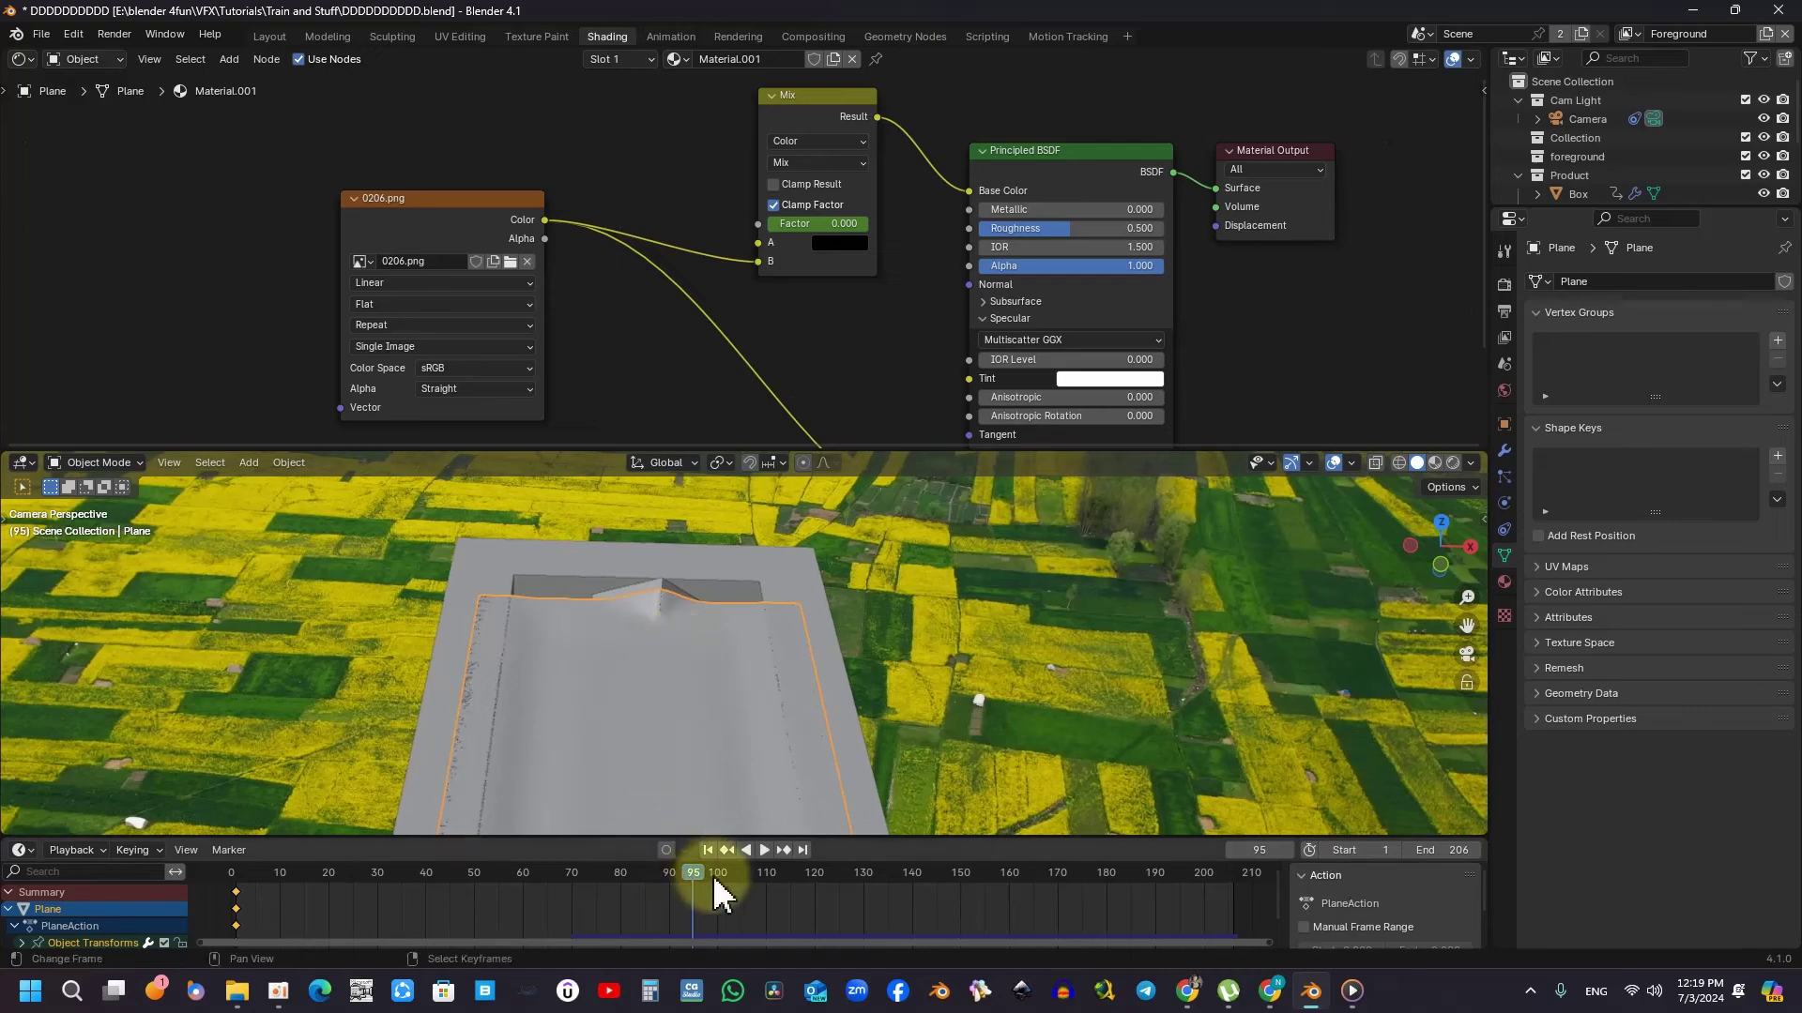
left_click(716, 888)
scroll(901, 240, "up", 3)
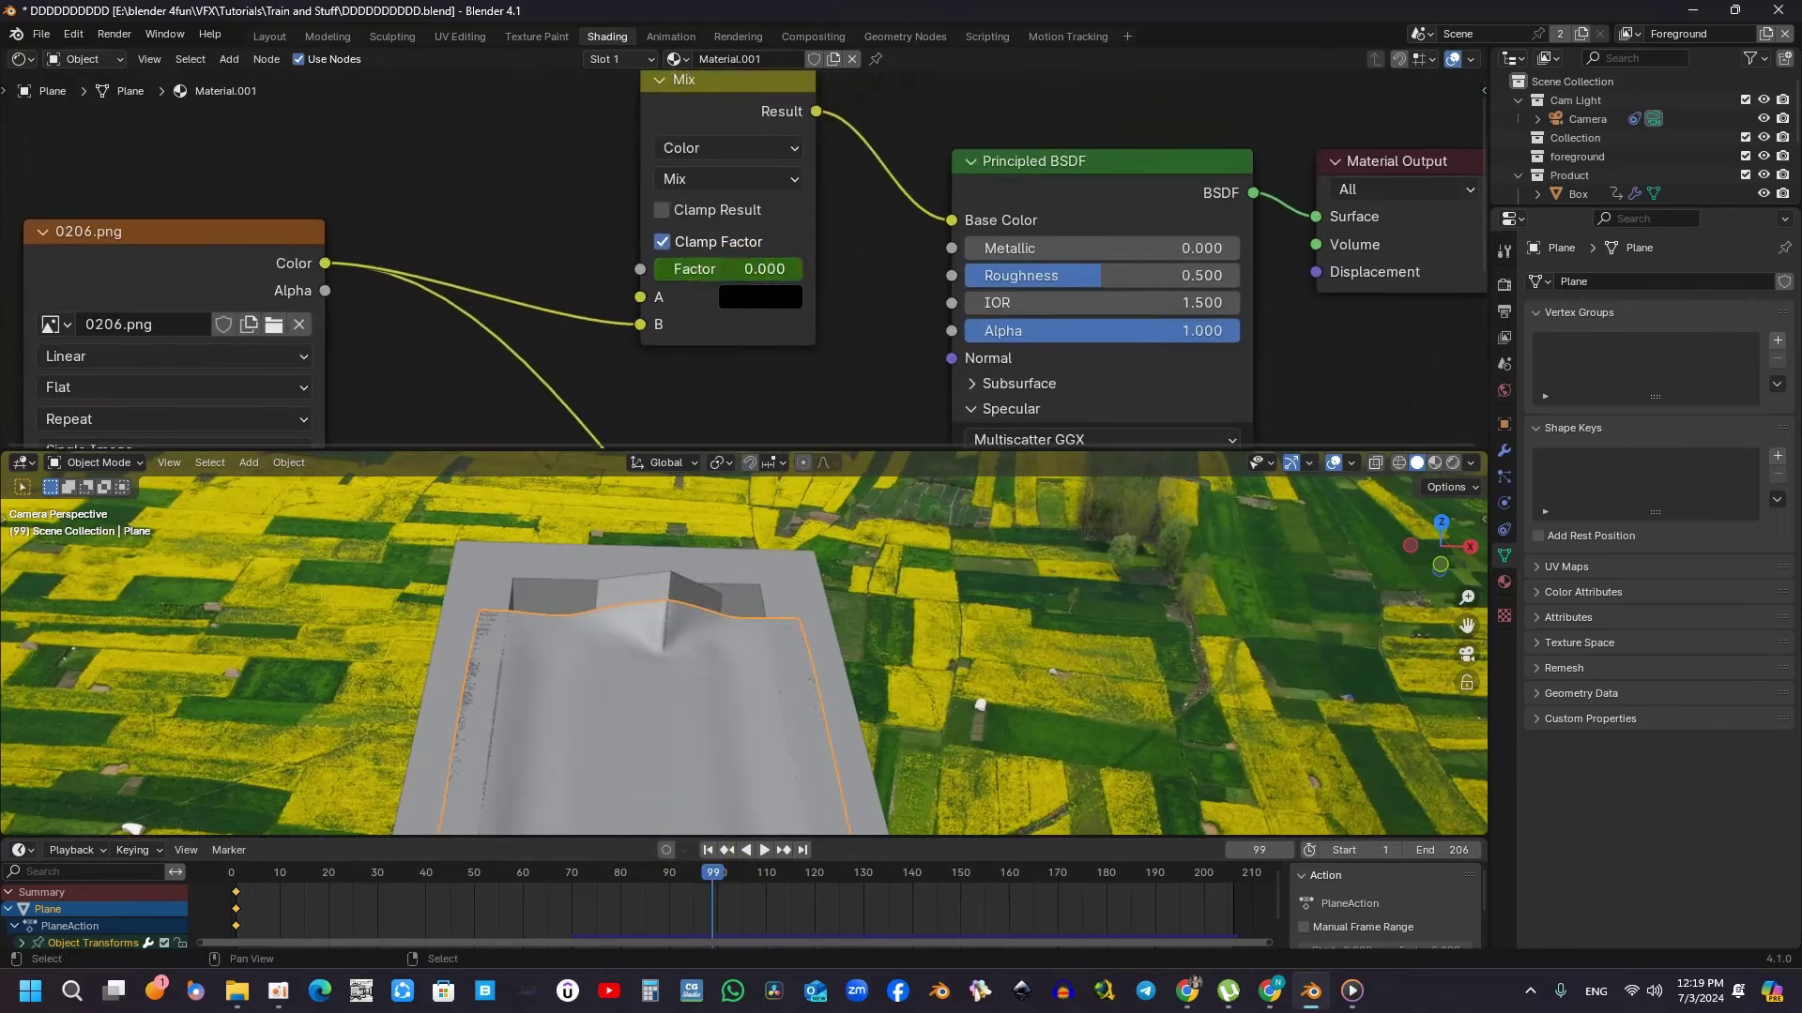
left_click_drag(731, 281, 781, 289)
middle_click_drag(893, 322, 866, 242)
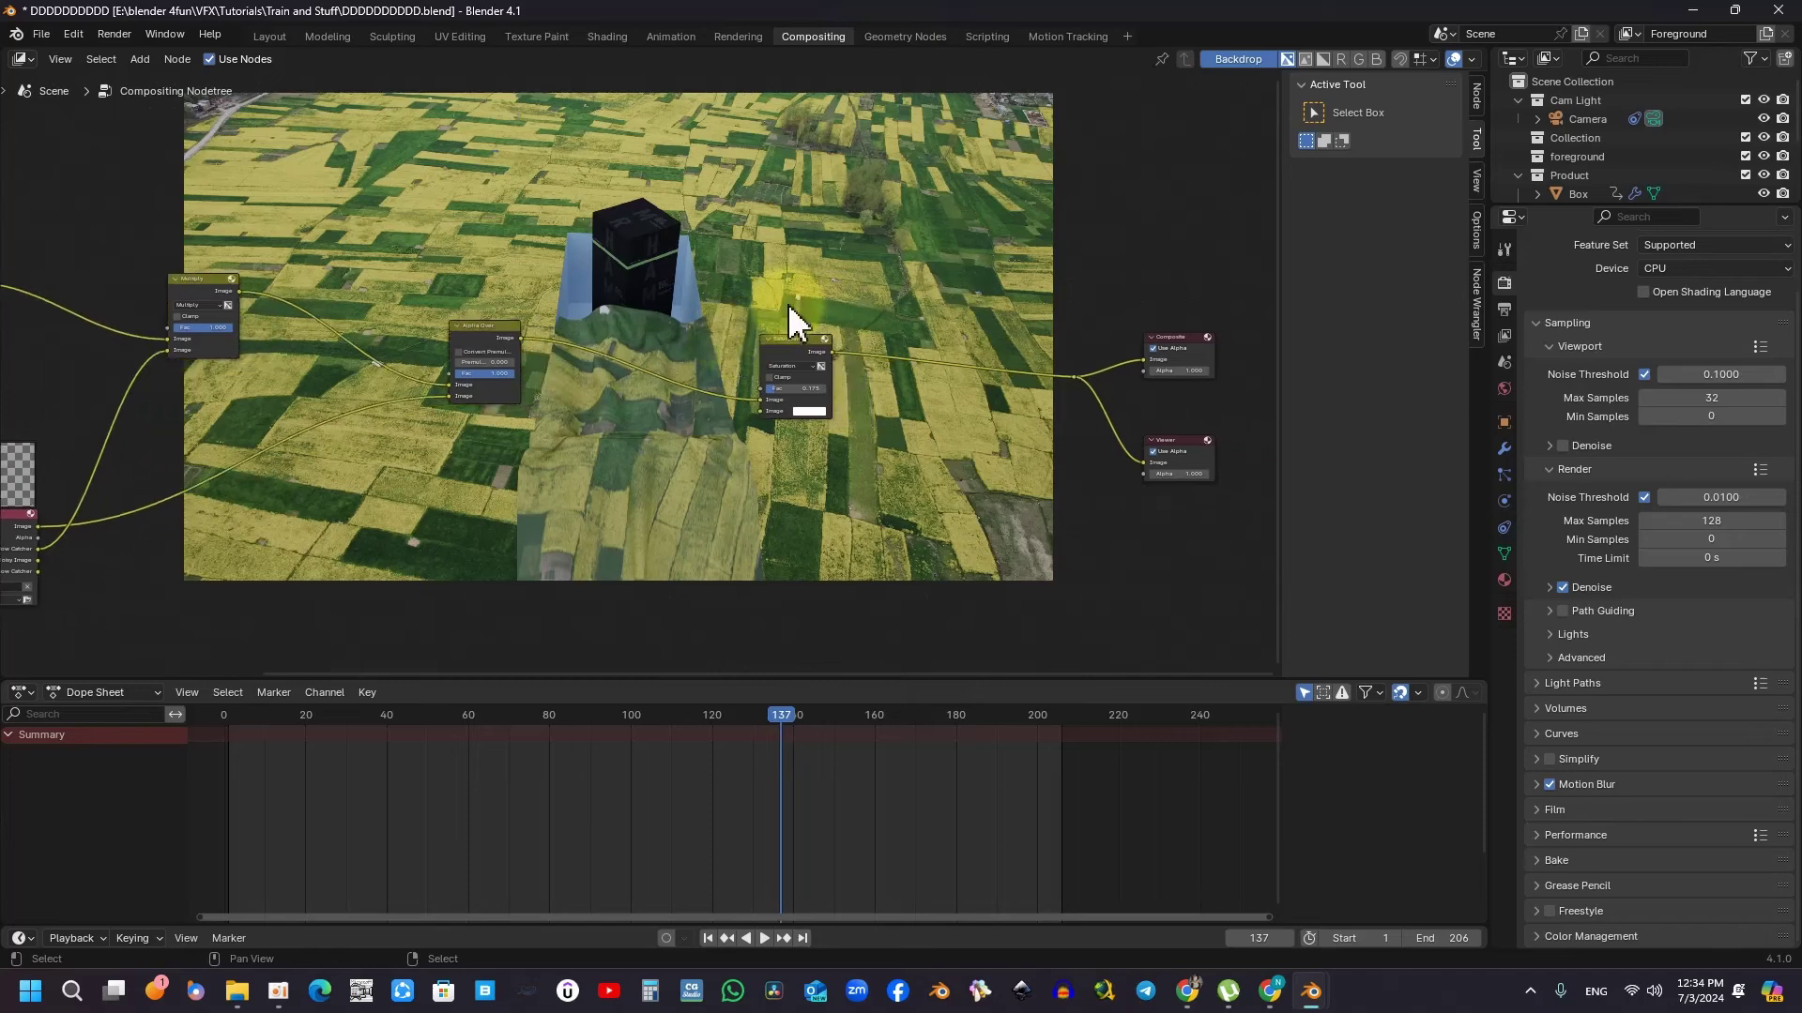
scroll(788, 324, "down", 2)
scroll(801, 323, "down", 1)
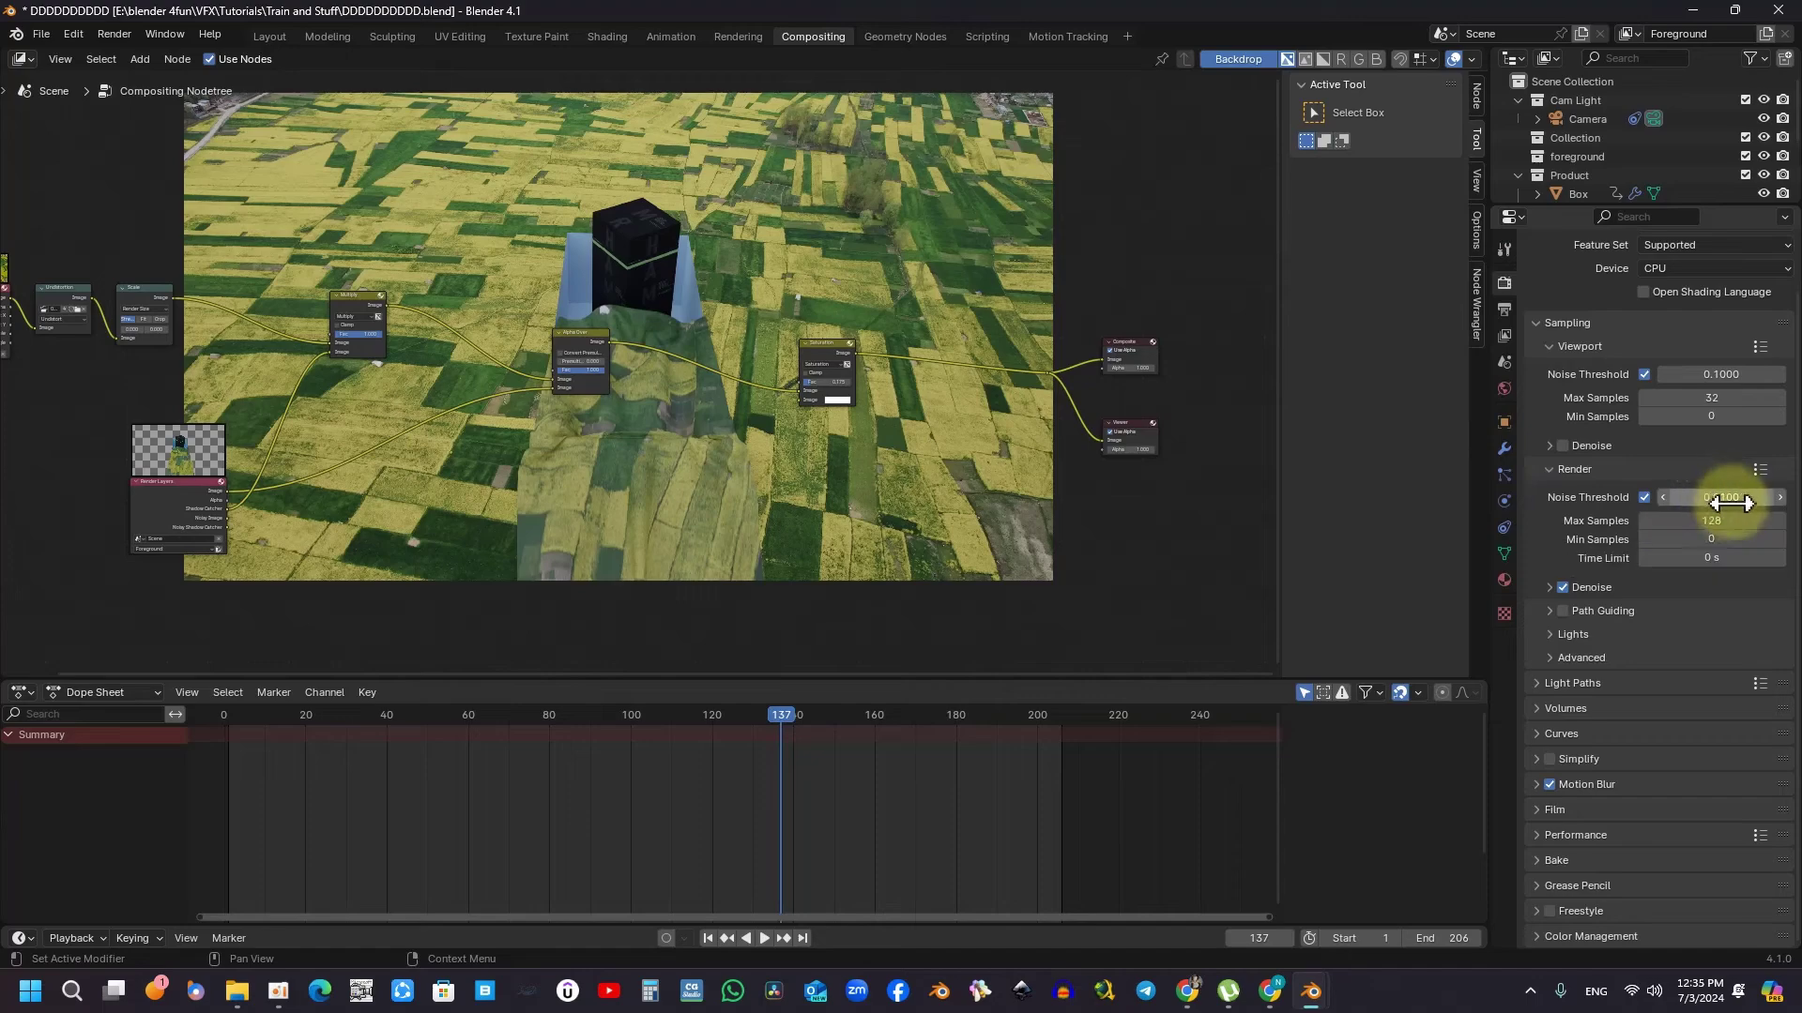
Open the Output Properties tab showing resolution, frame range and output path.
left_click(1591, 588)
scroll(1633, 597, "down", 1, "ctrl")
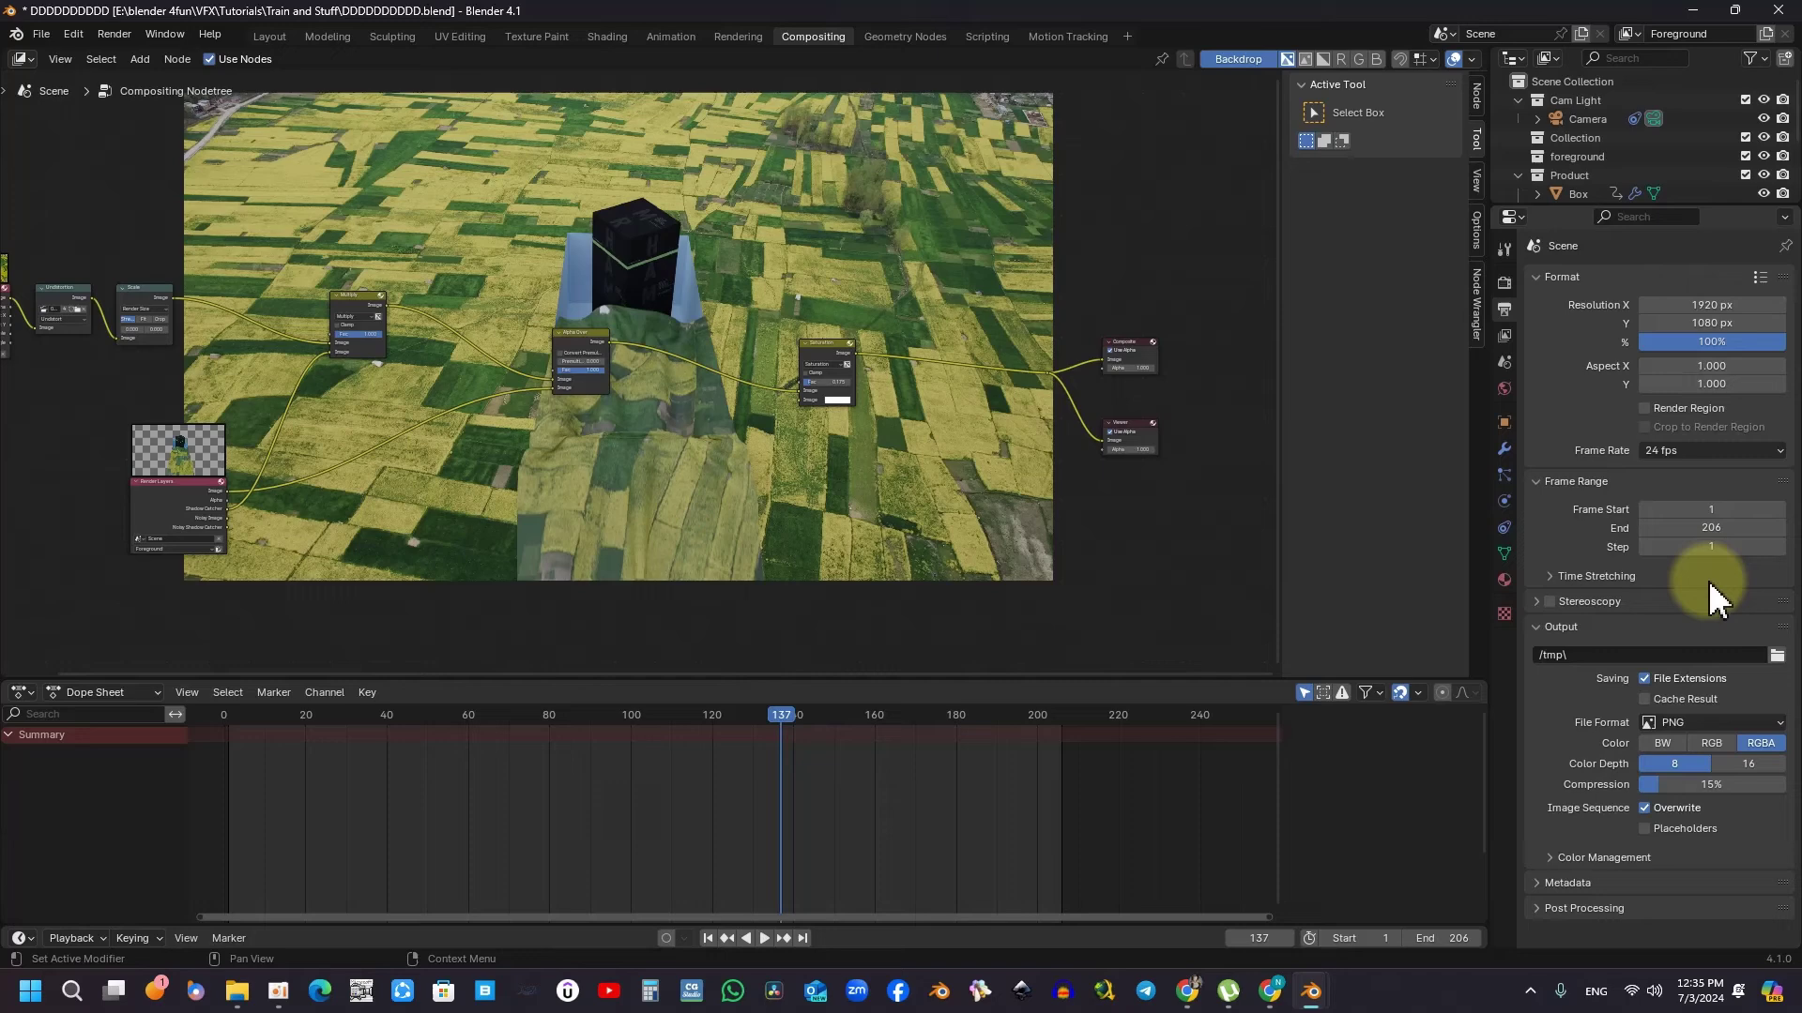
Browse the output path to E:\blender 4fun and filter its folders by name.
left_click(1777, 656)
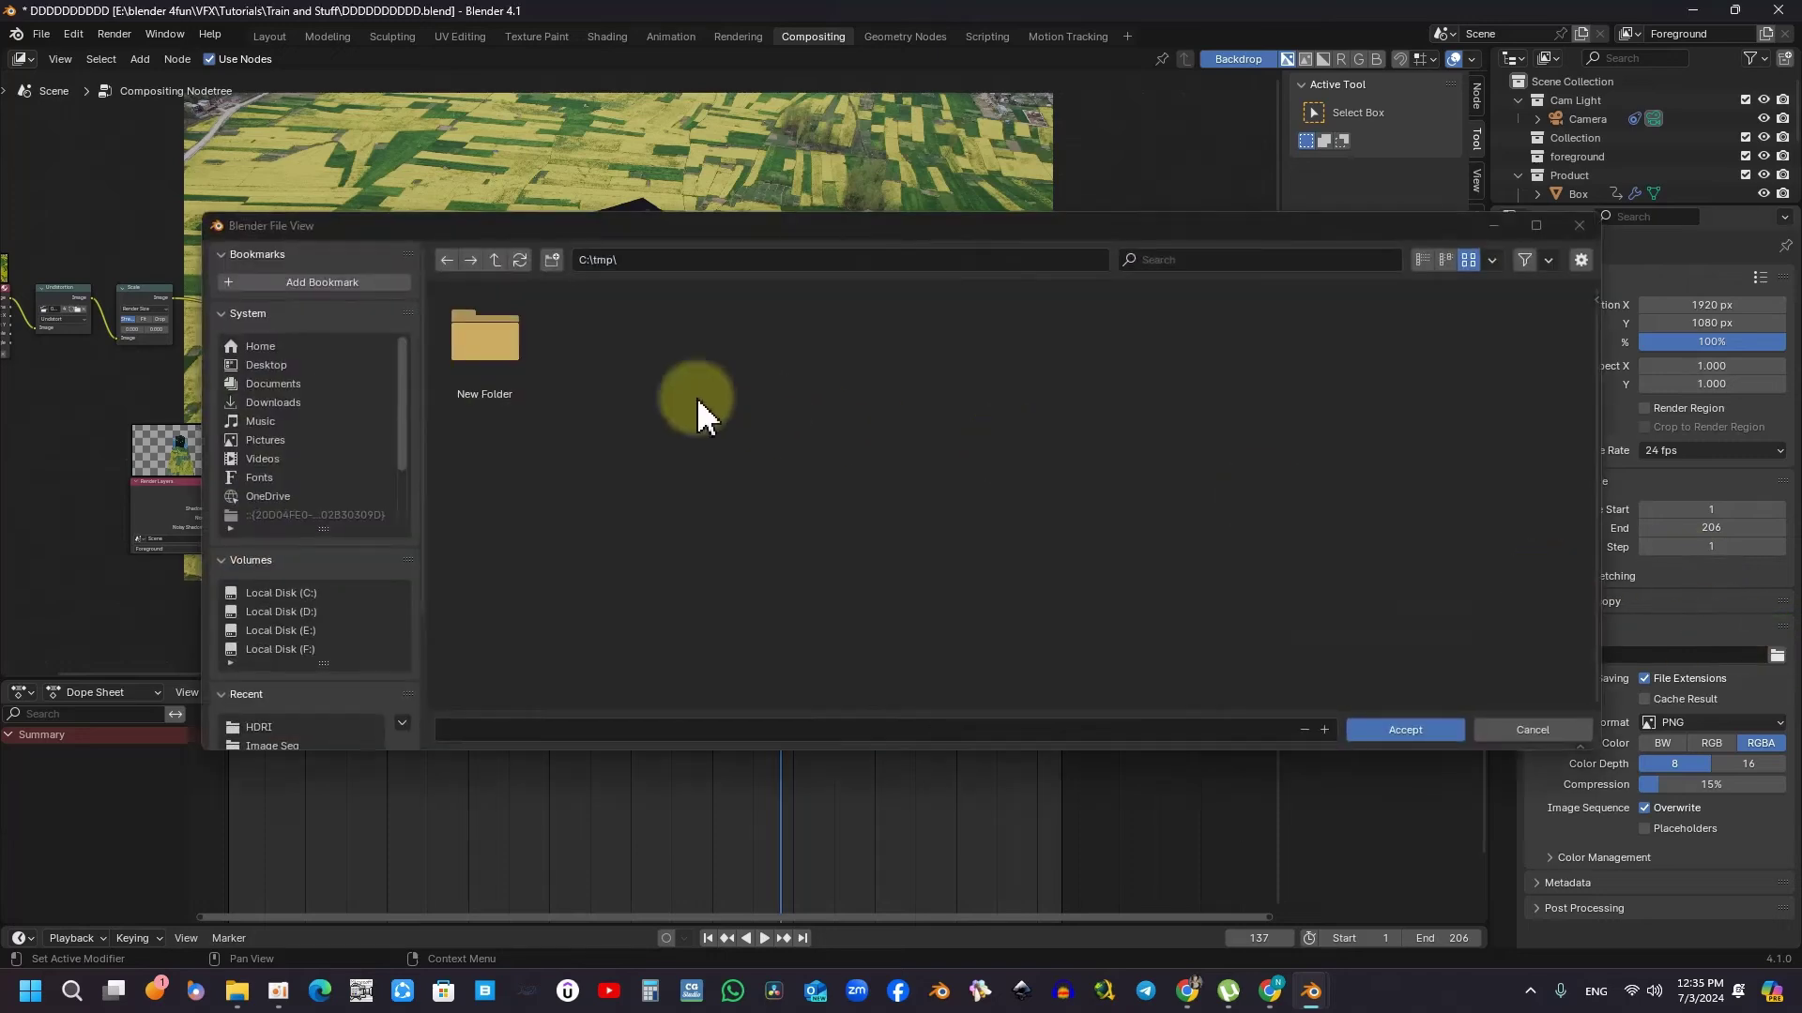
left_click(289, 630)
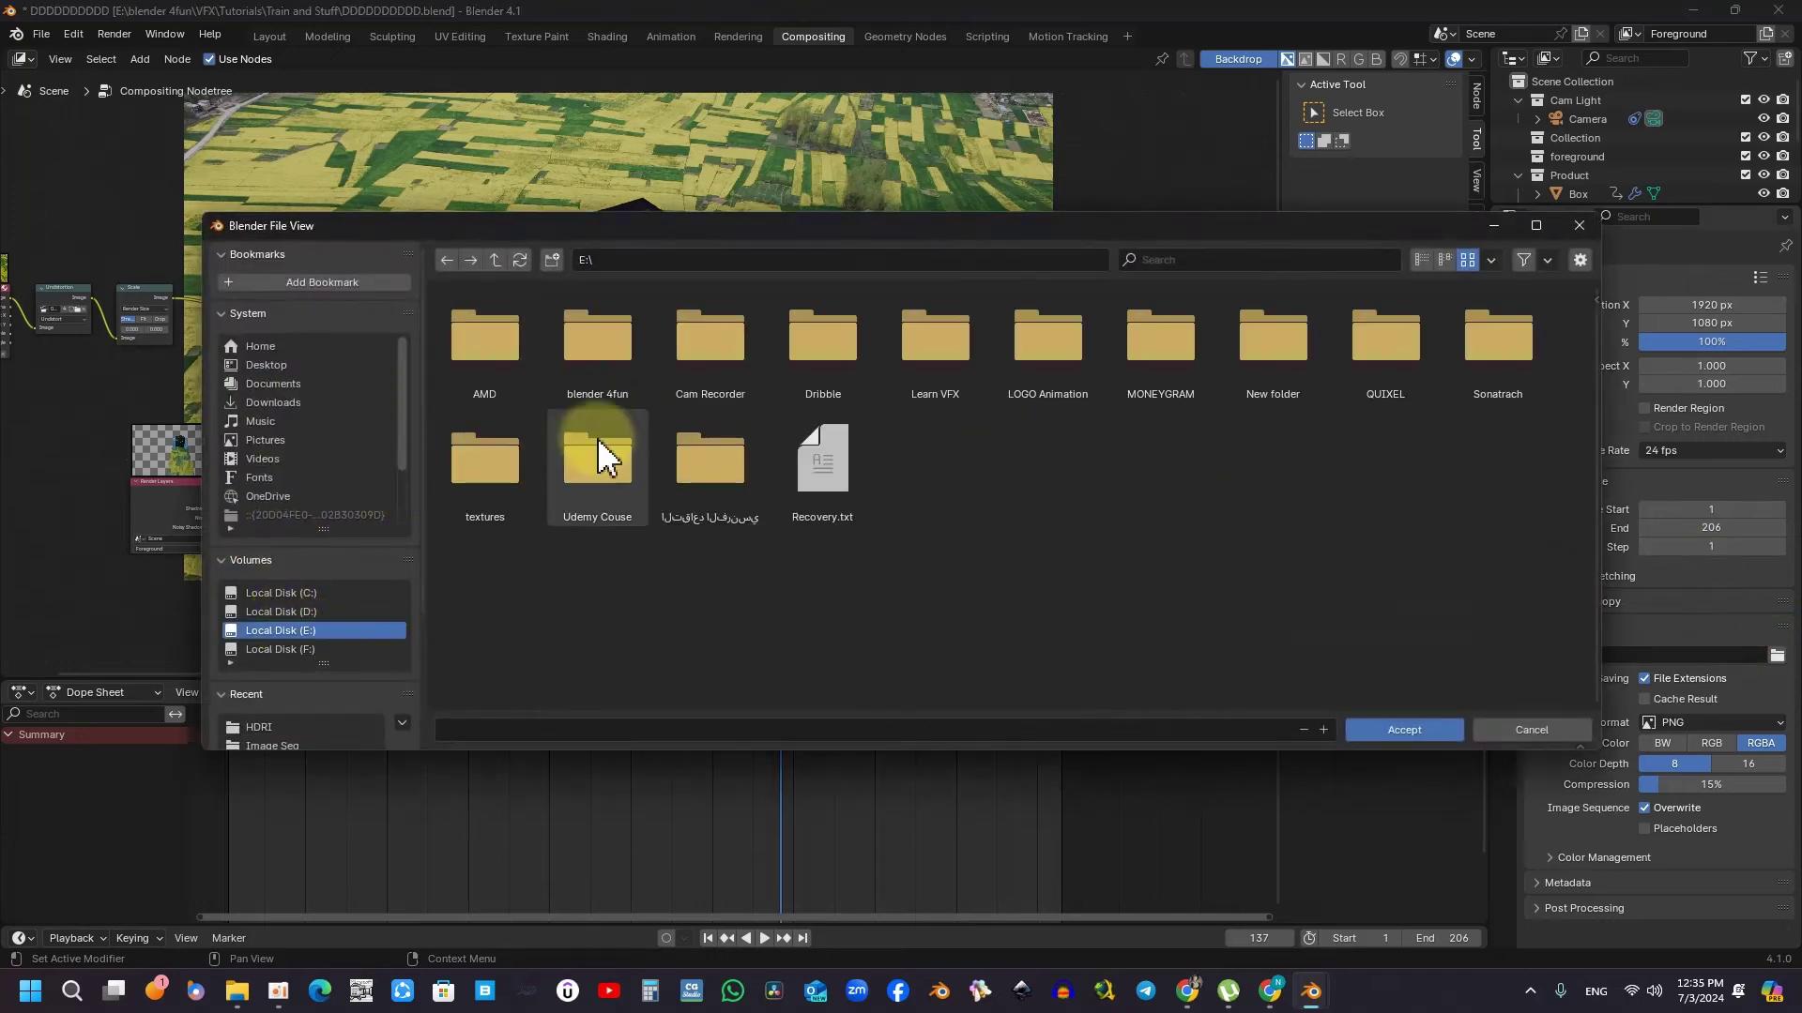
left_click(605, 374)
left_click(1172, 258)
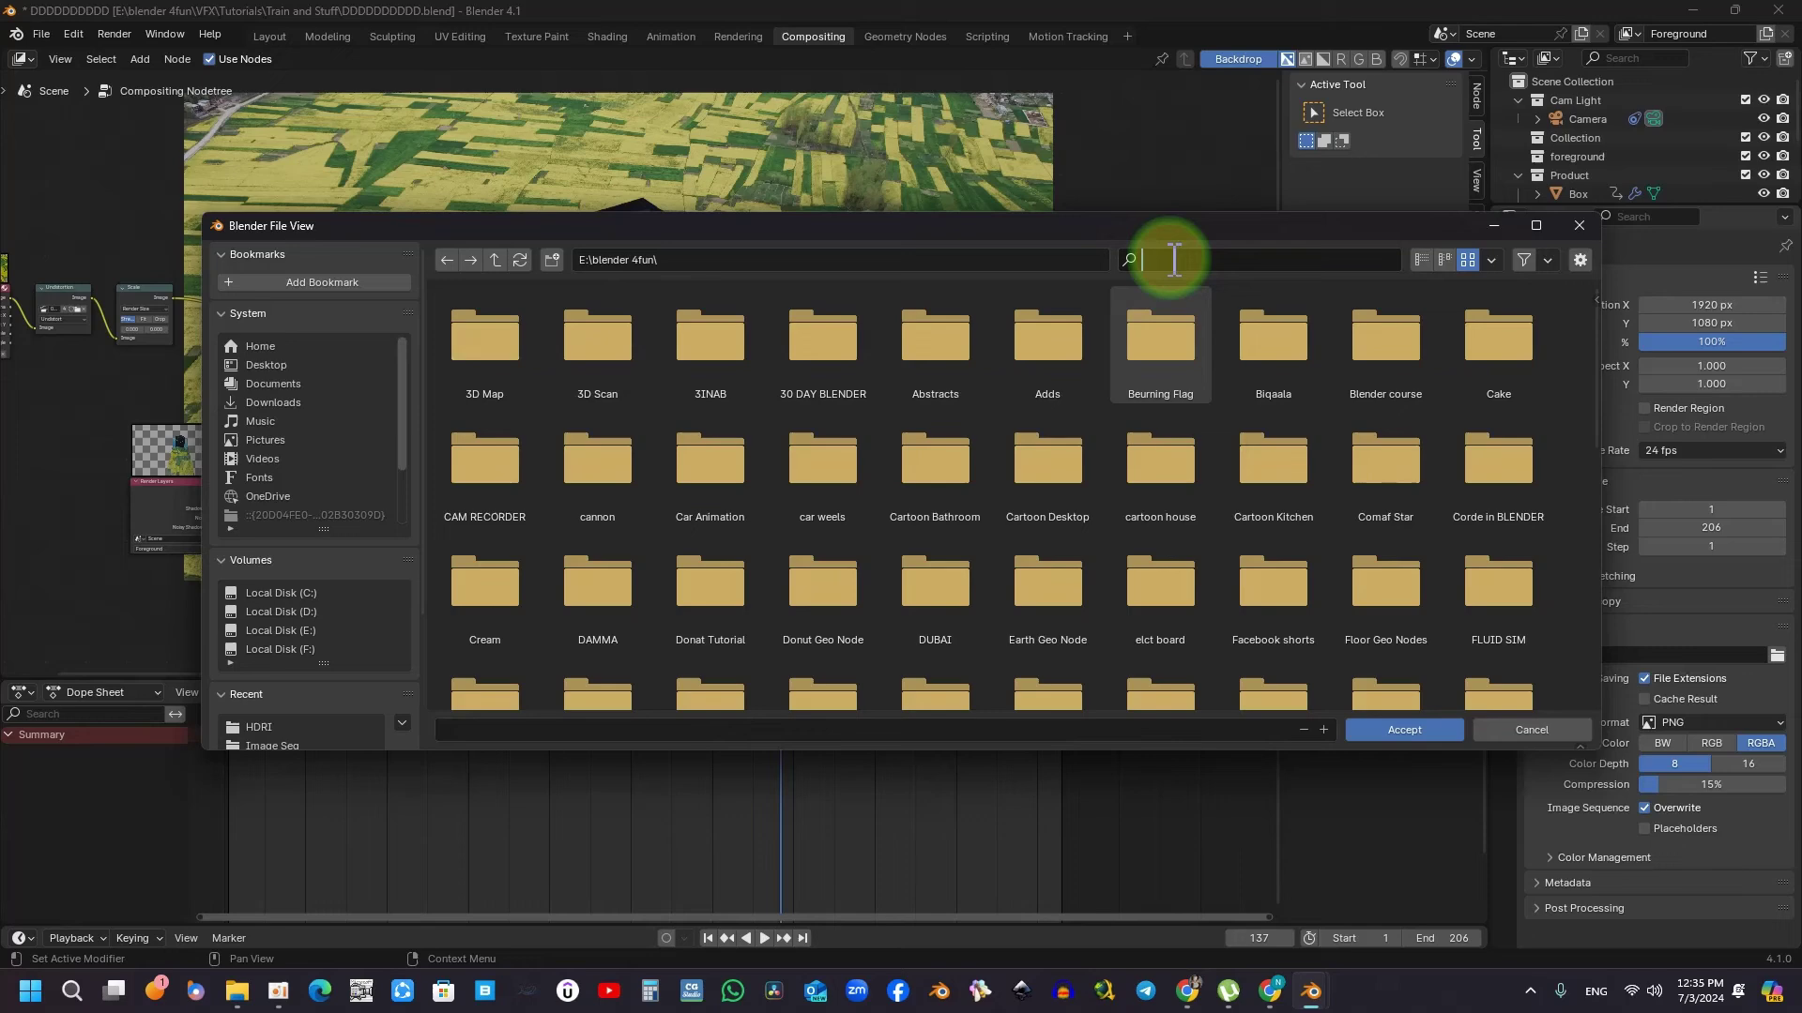
type("bl")
key("BackSpace")
key("BackSpace")
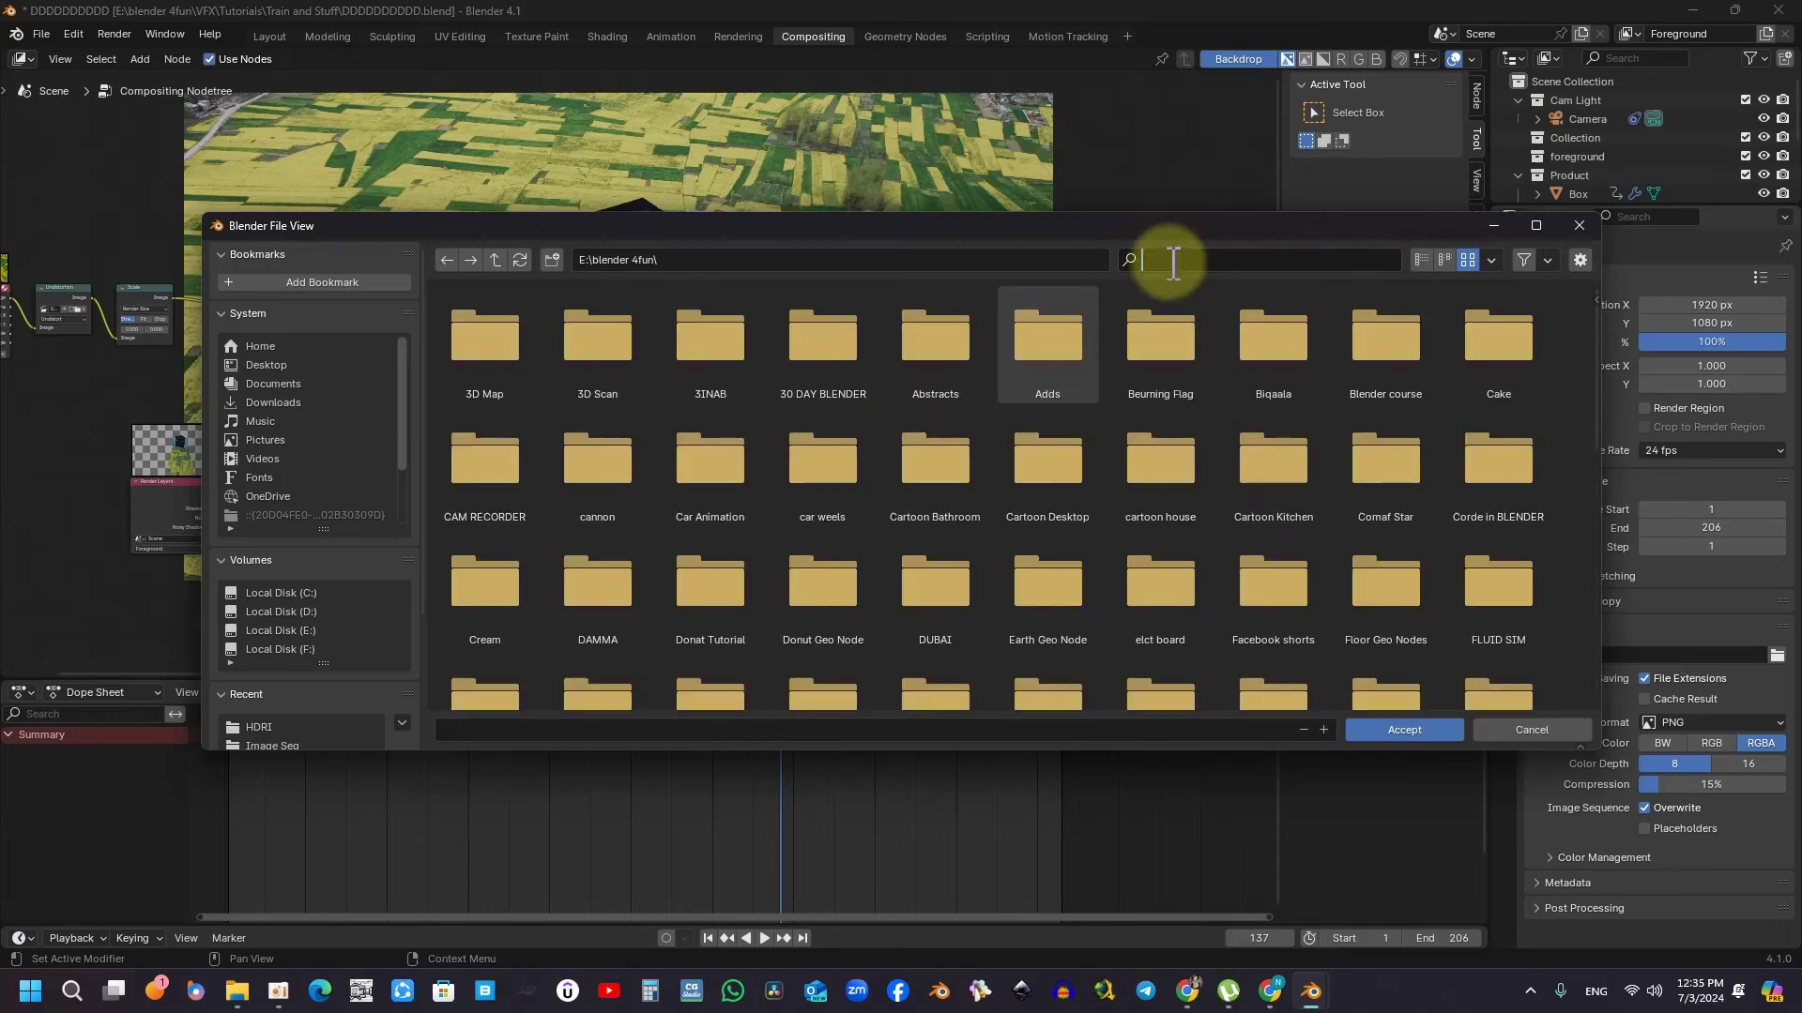
type("v")
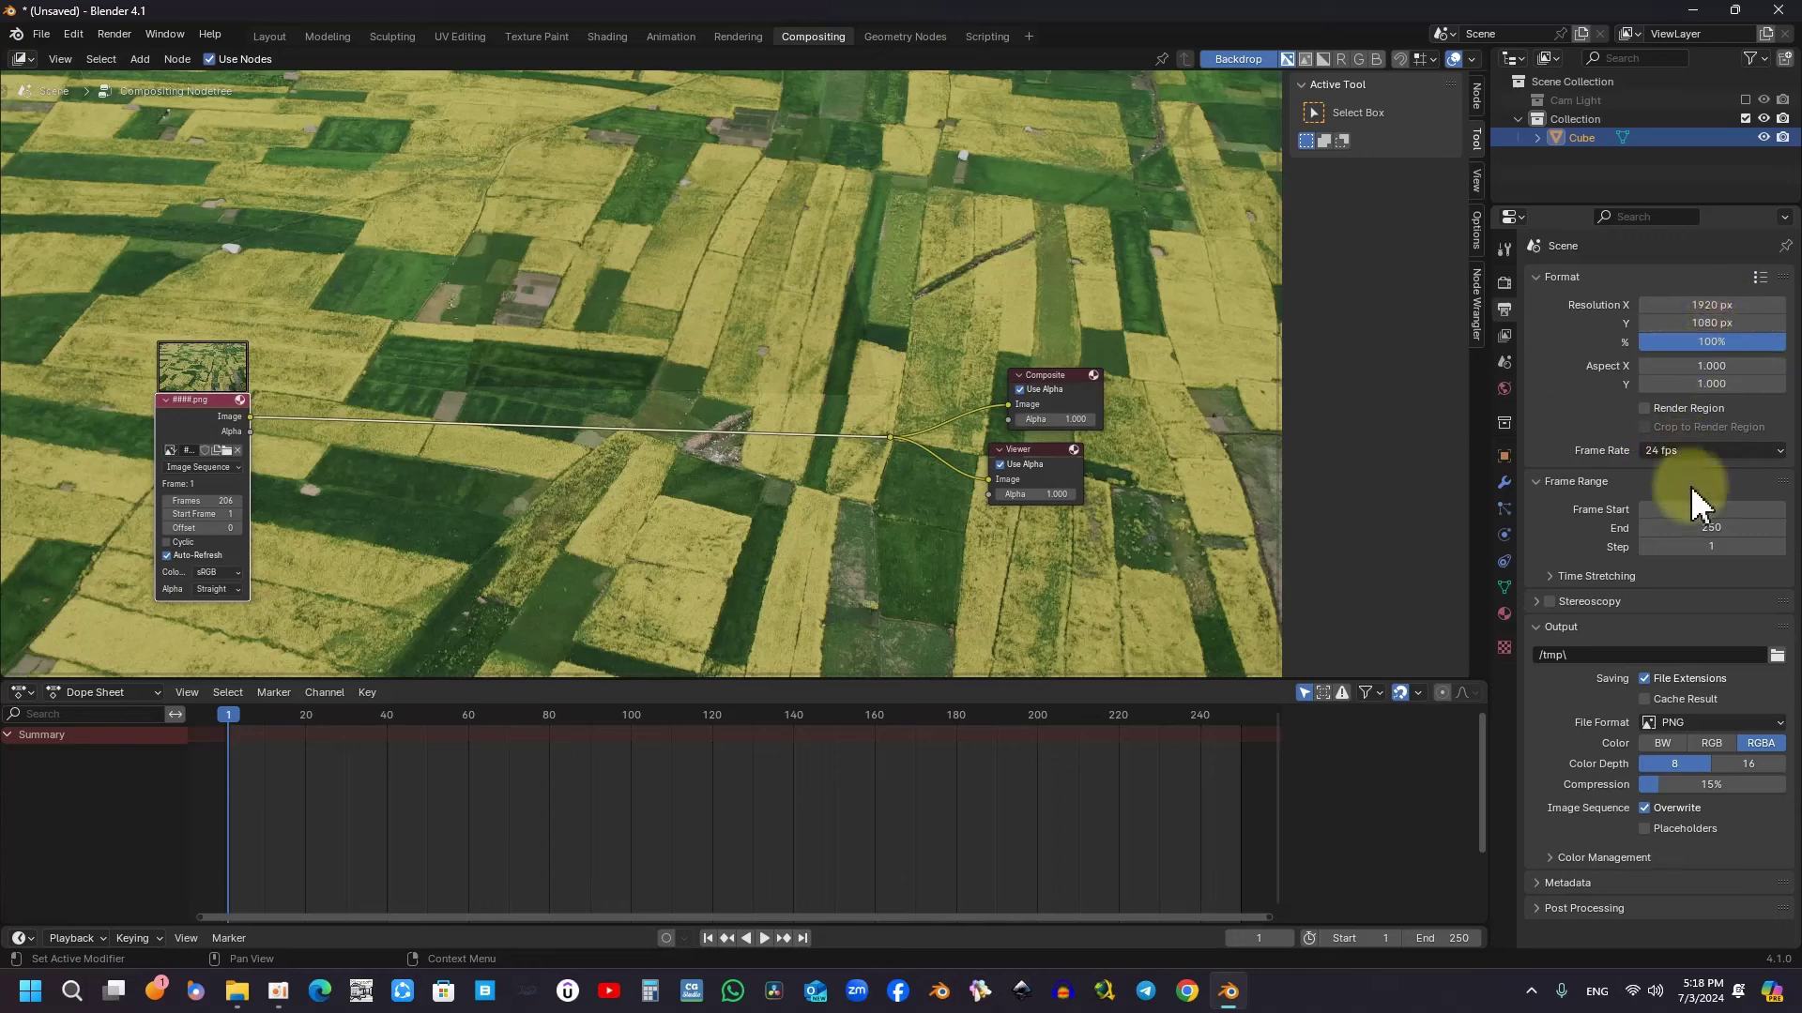
Set the end frame to 206 and browse the output path to the Train and Stuff folder.
left_click(1711, 527)
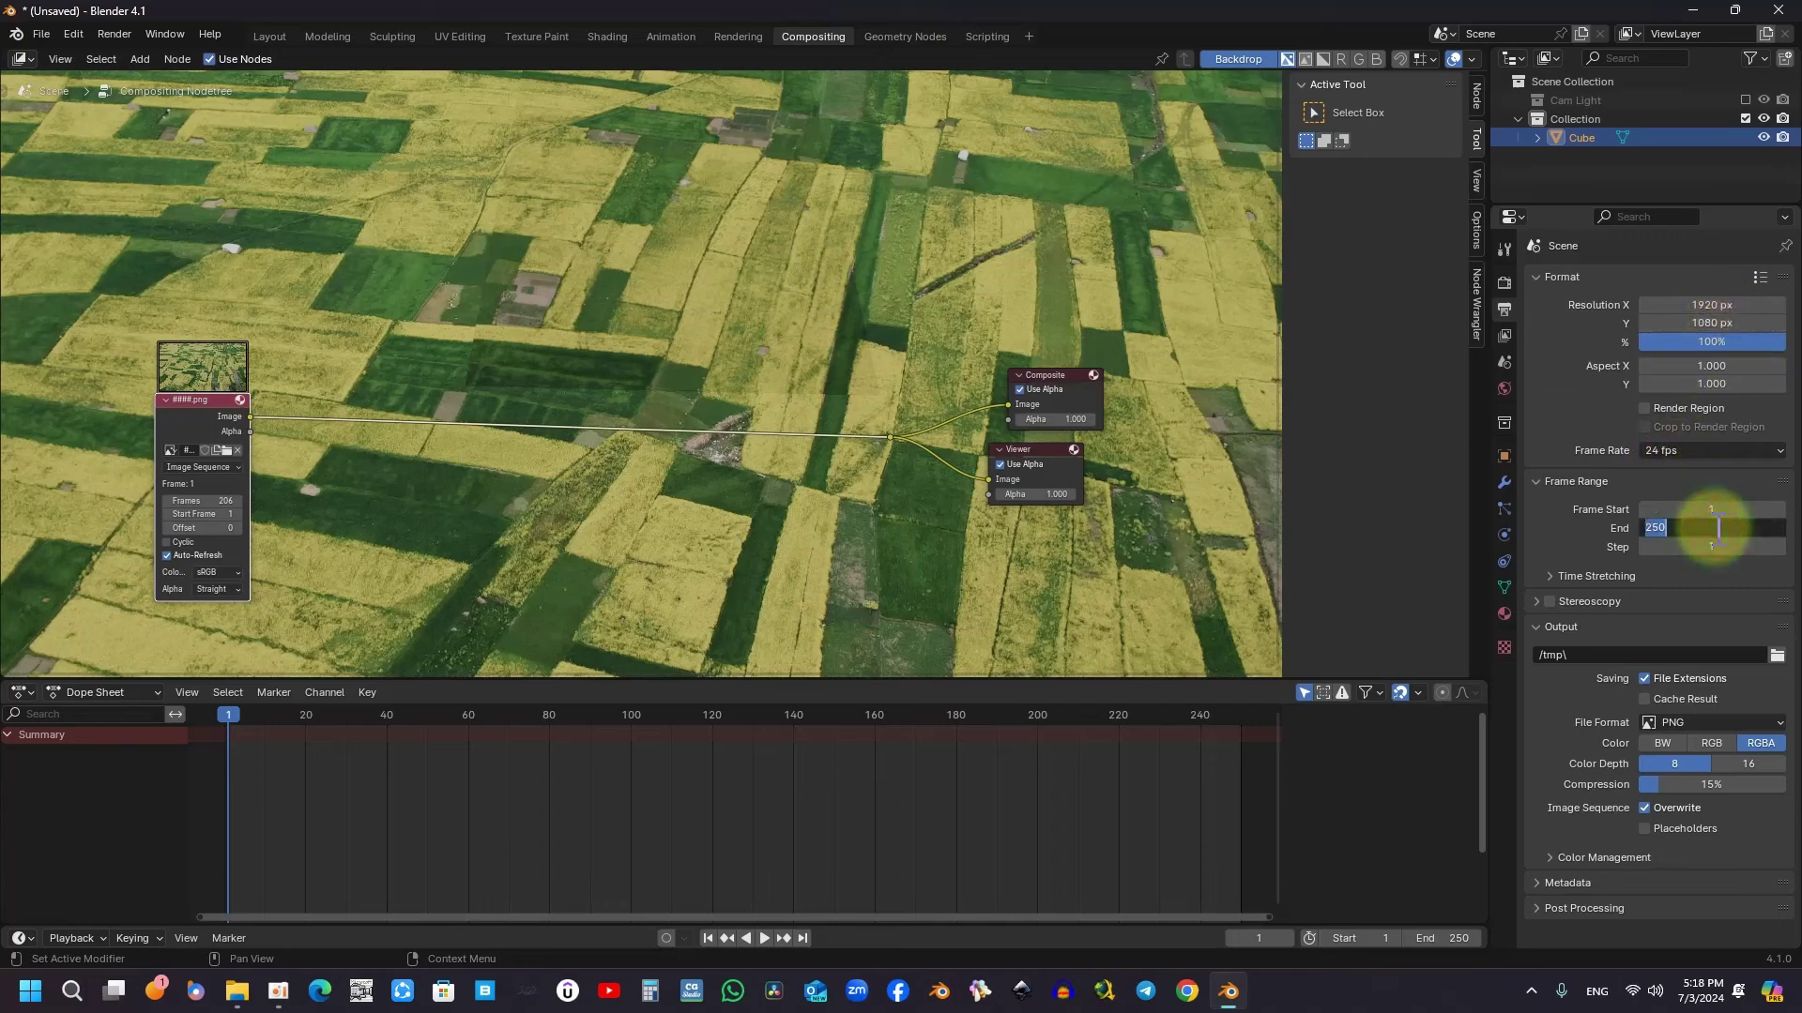
type("206")
key("Return")
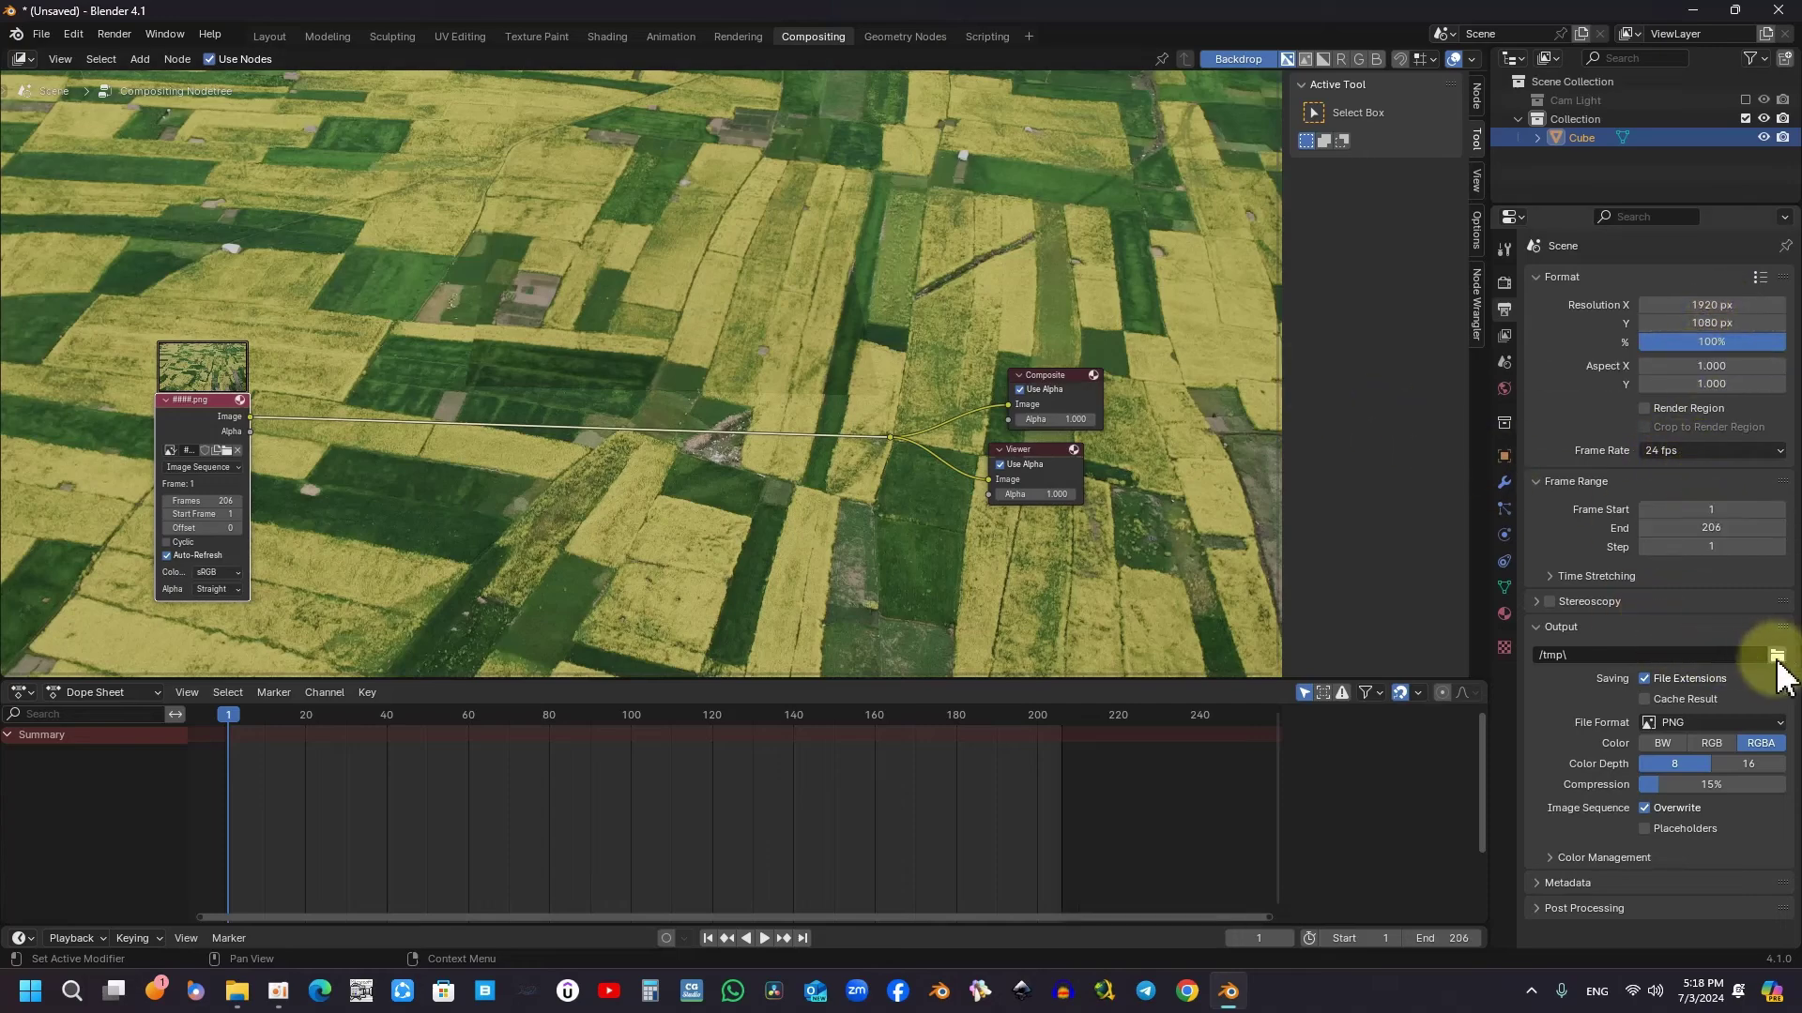
left_click(1776, 656)
left_click(450, 259)
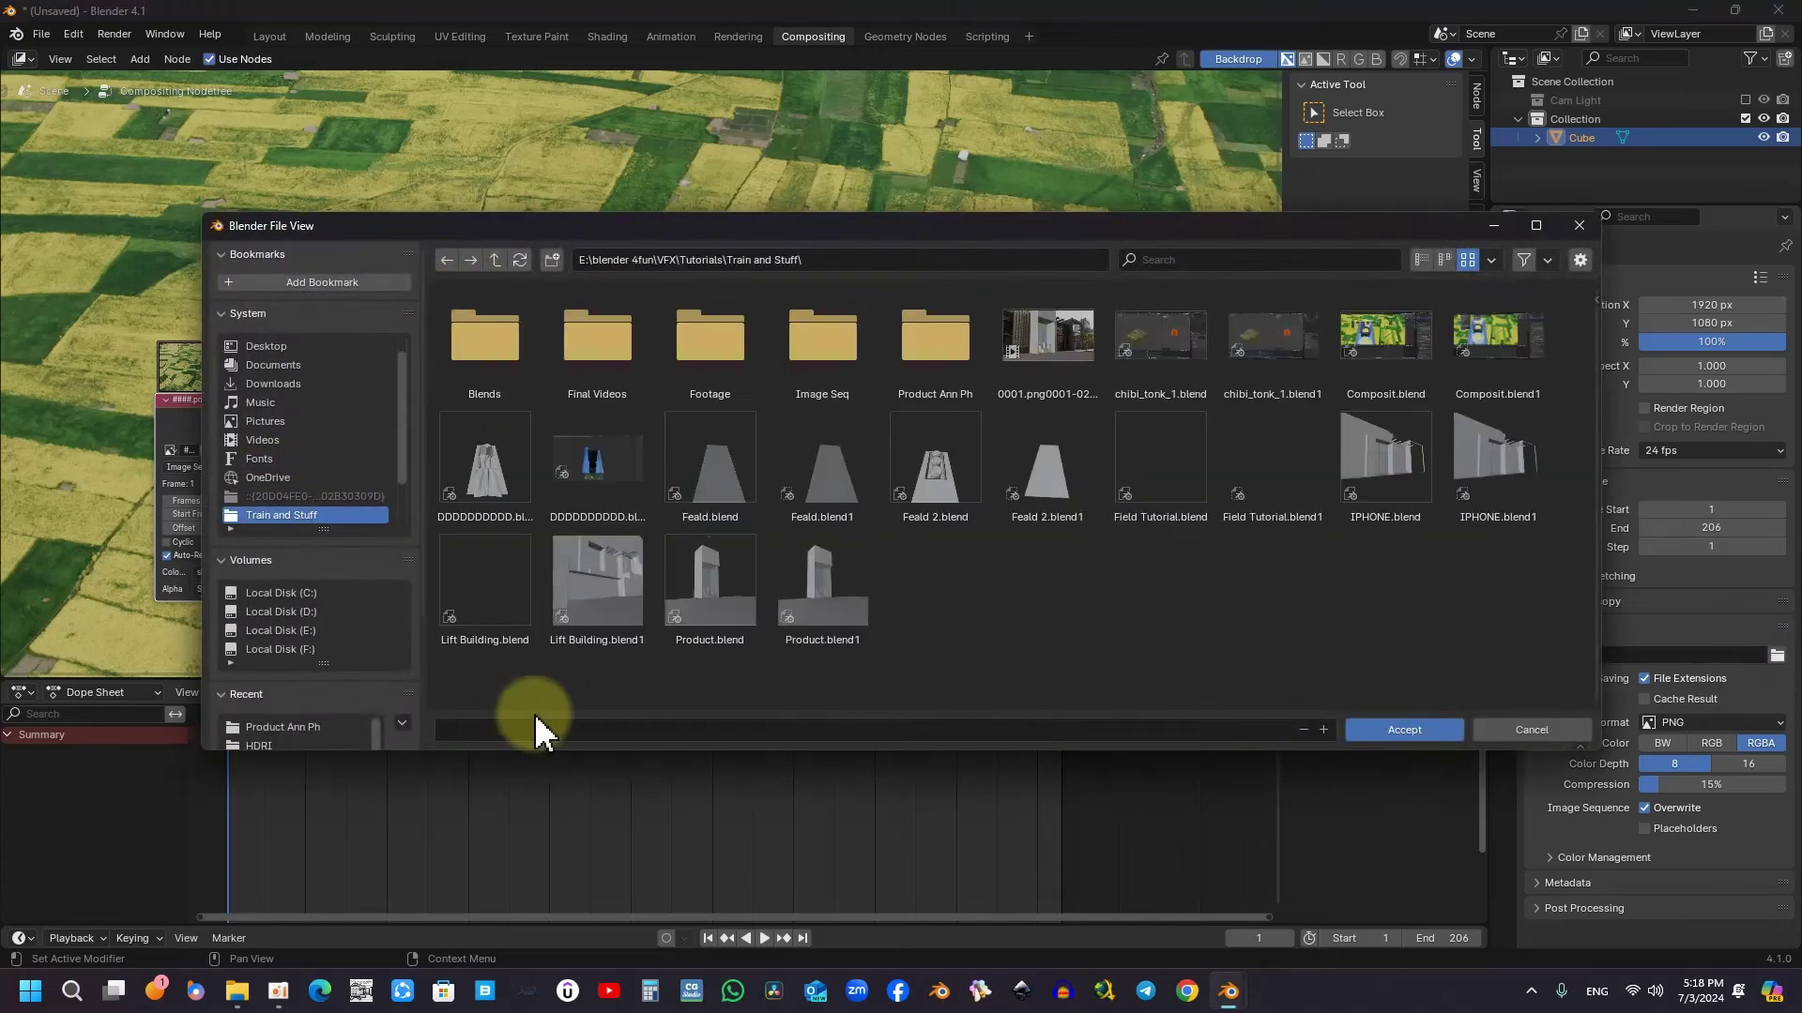